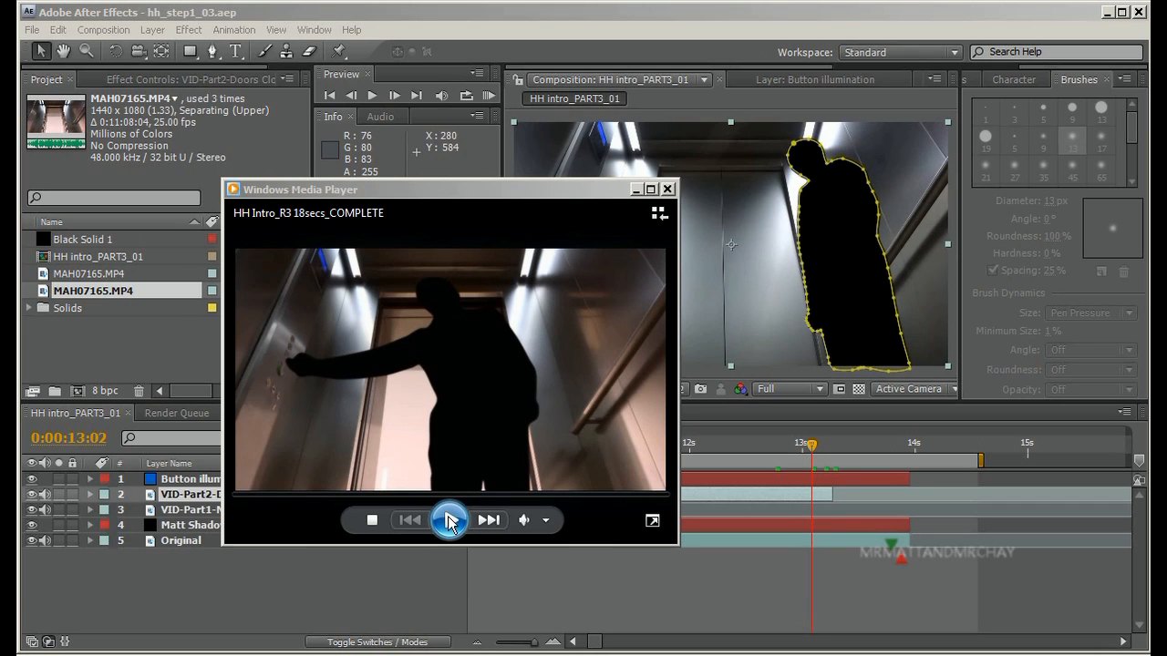
# Move the player window with the finished HH Intro video aside and play the video up to about 00:16.
pyautogui.moveTo(539, 190); pyautogui.dragTo(426, 271)
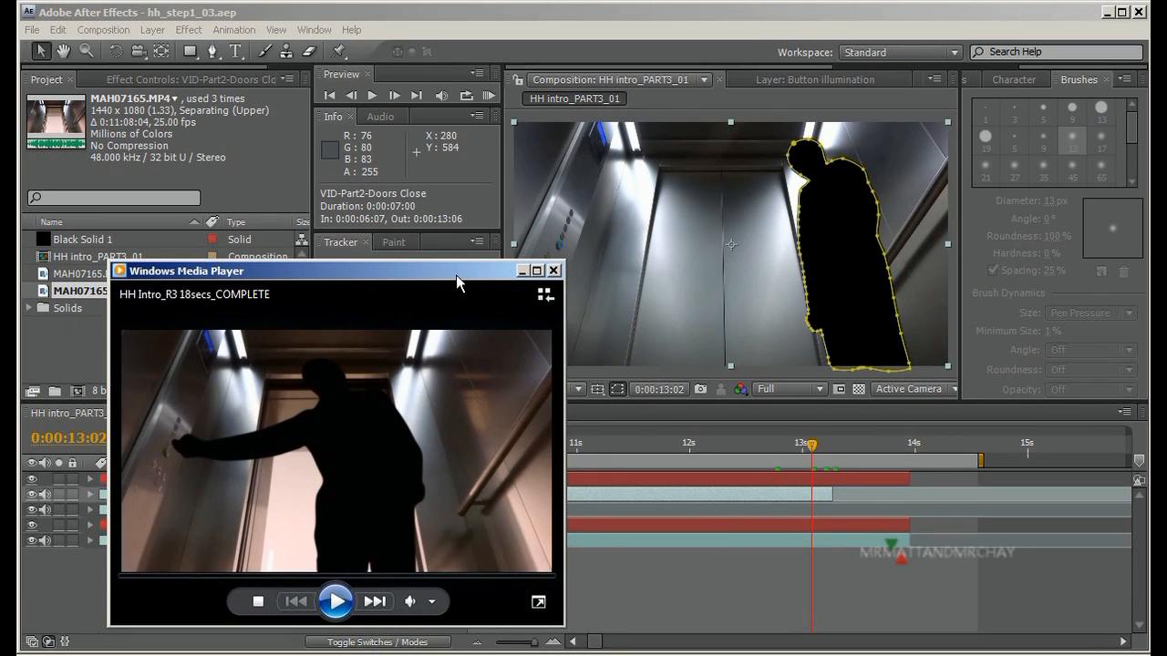
pyautogui.click(336, 602)
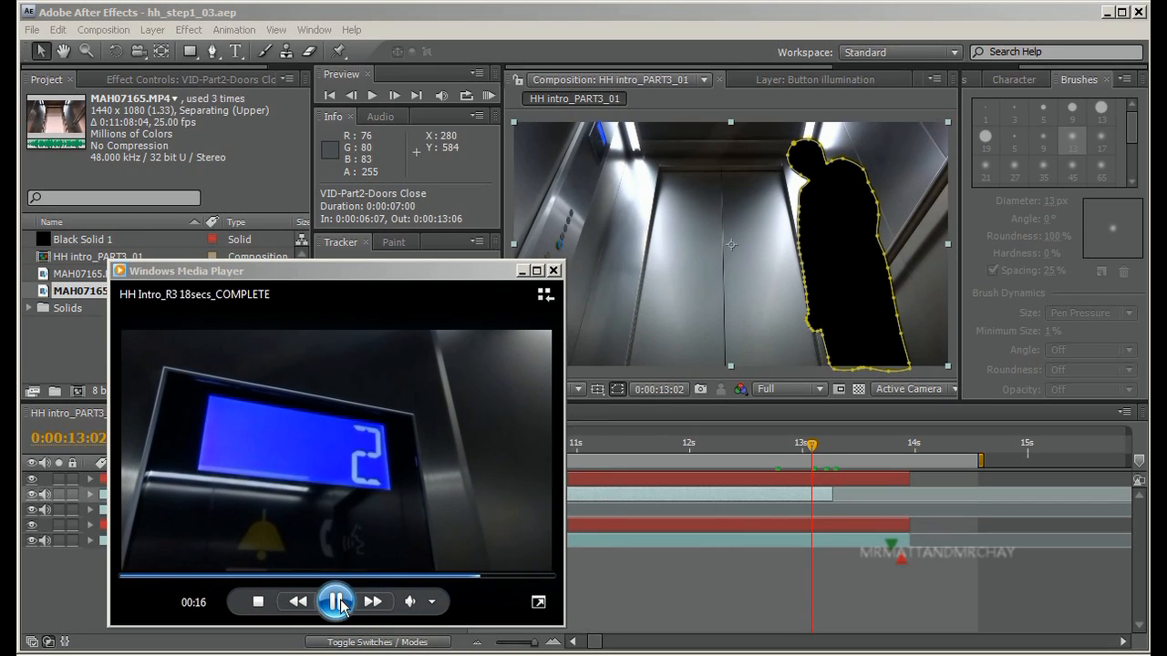
pyautogui.click(335, 601)
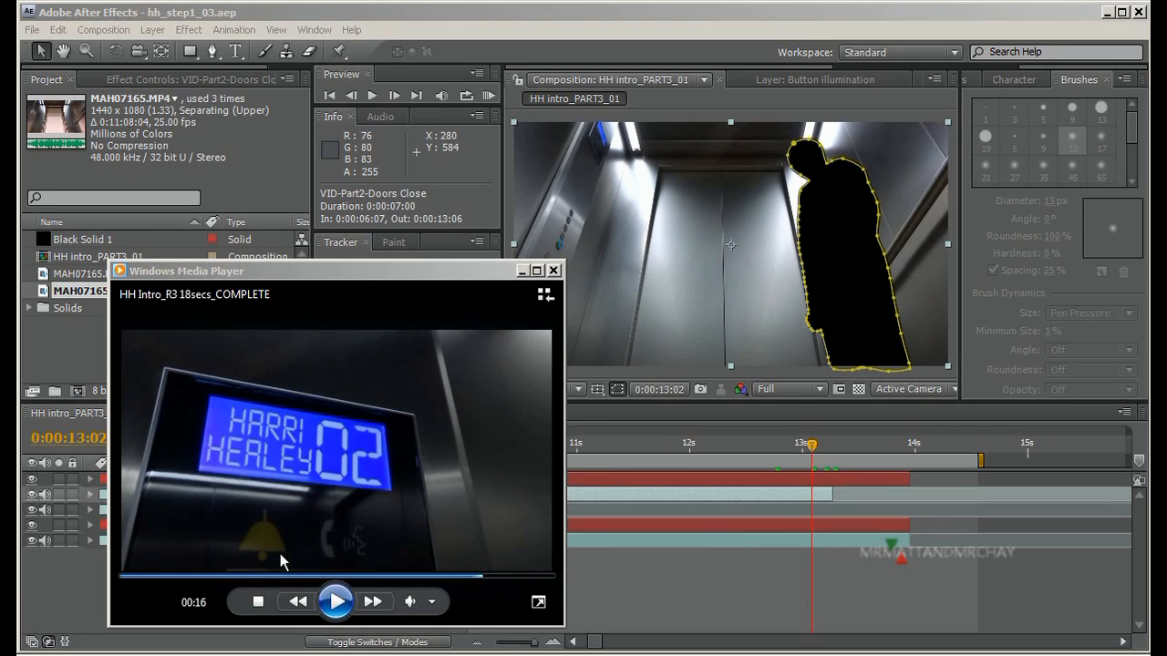
# Rewind the finished intro to its start and play it to the silhouette reaching for the elevator buttons at about 00:02.
pyautogui.click(125, 578)
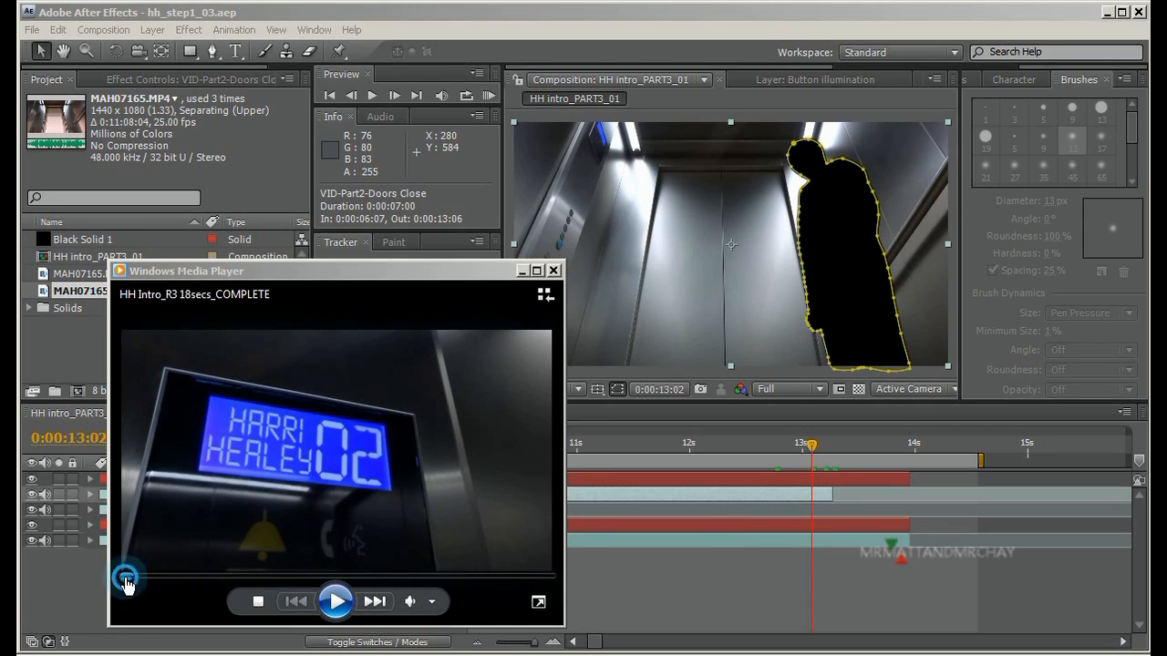
pyautogui.click(335, 602)
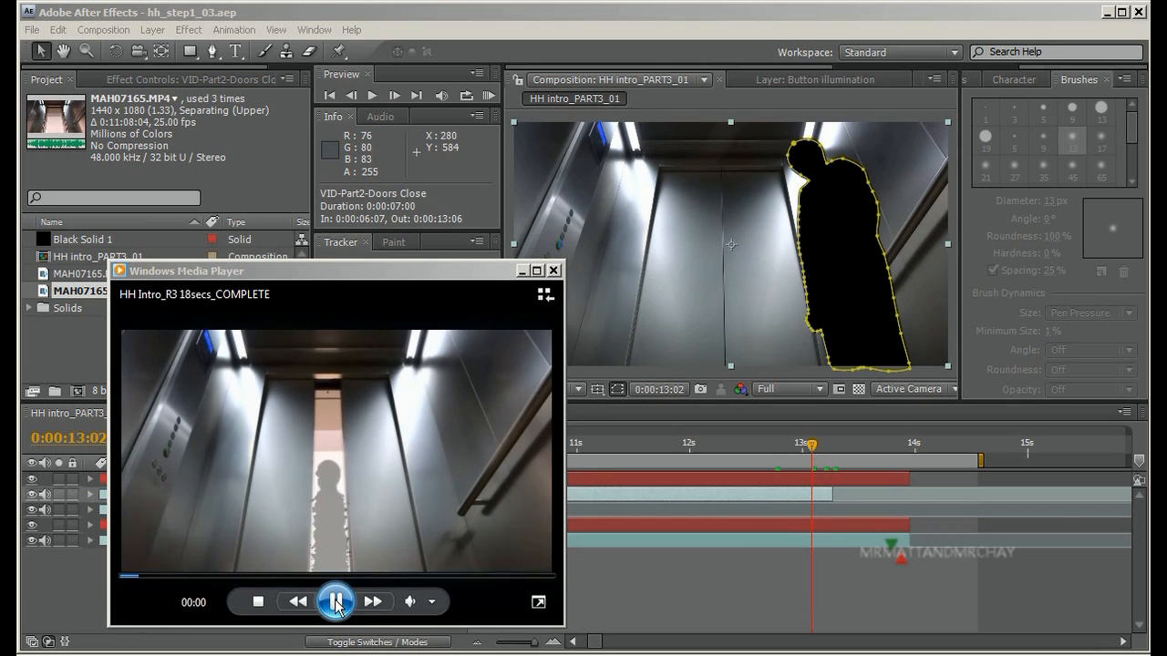
pyautogui.click(335, 601)
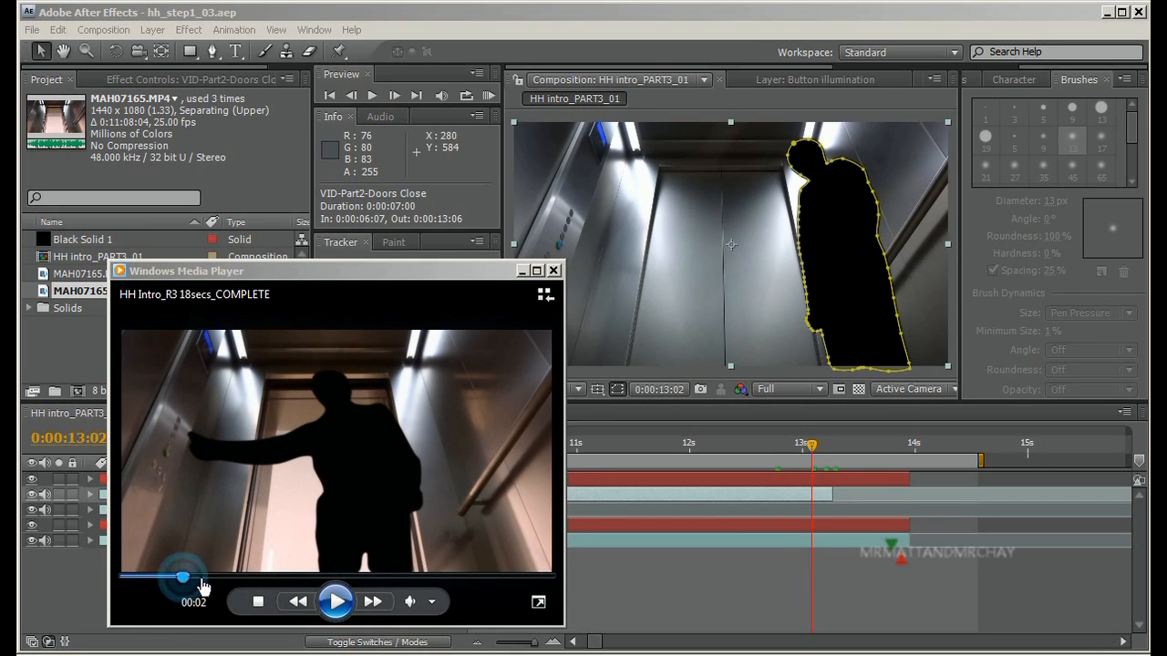
pyautogui.click(335, 604)
pyautogui.click(333, 611)
pyautogui.click(334, 611)
pyautogui.click(333, 611)
pyautogui.click(333, 611)
pyautogui.click(336, 603)
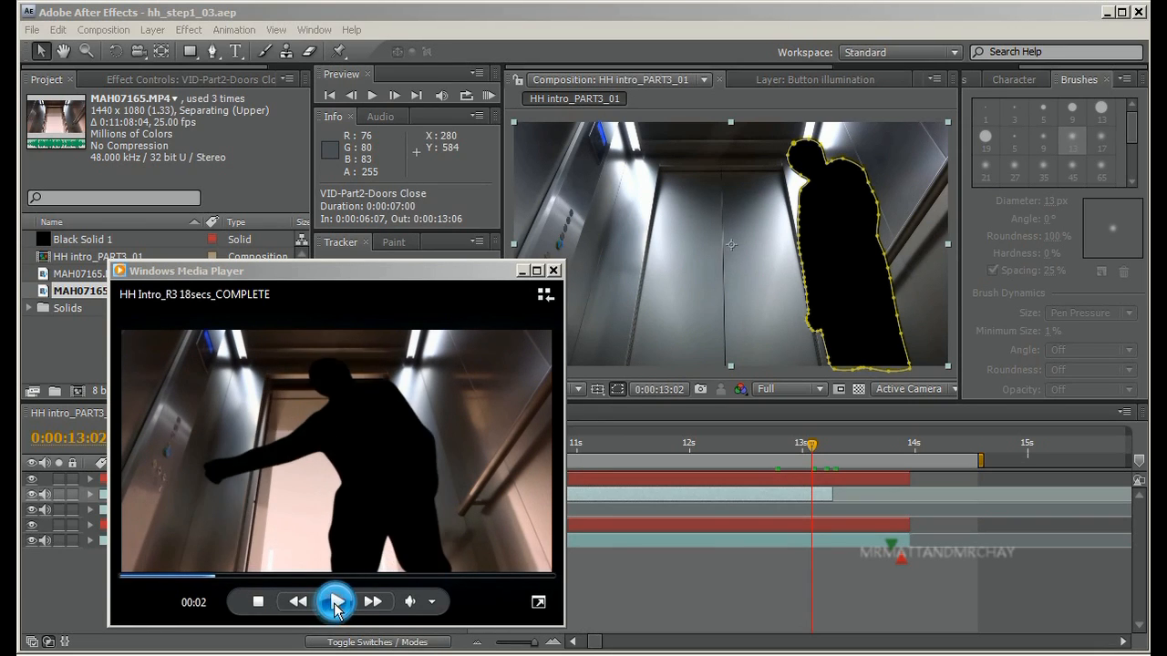
# Return to the first second of the intro and replay the shadow figure's appearance behind the opening elevator doors.
pyautogui.click(336, 603)
pyautogui.click(139, 576)
pyautogui.click(336, 603)
pyautogui.click(336, 604)
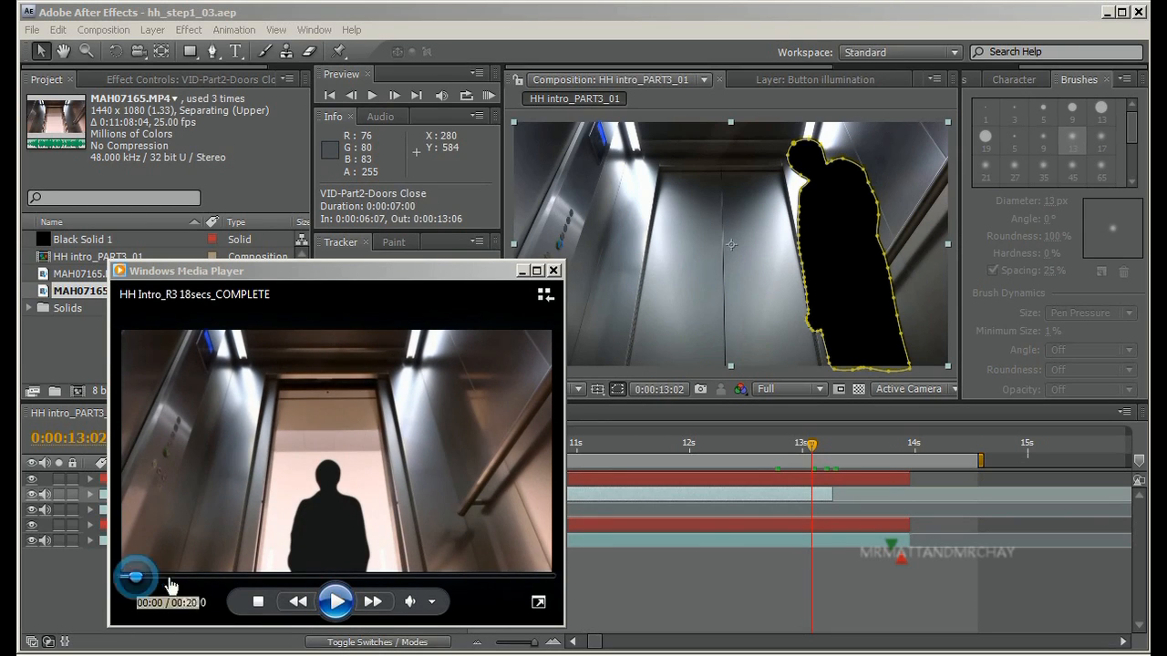
pyautogui.click(335, 602)
pyautogui.click(336, 600)
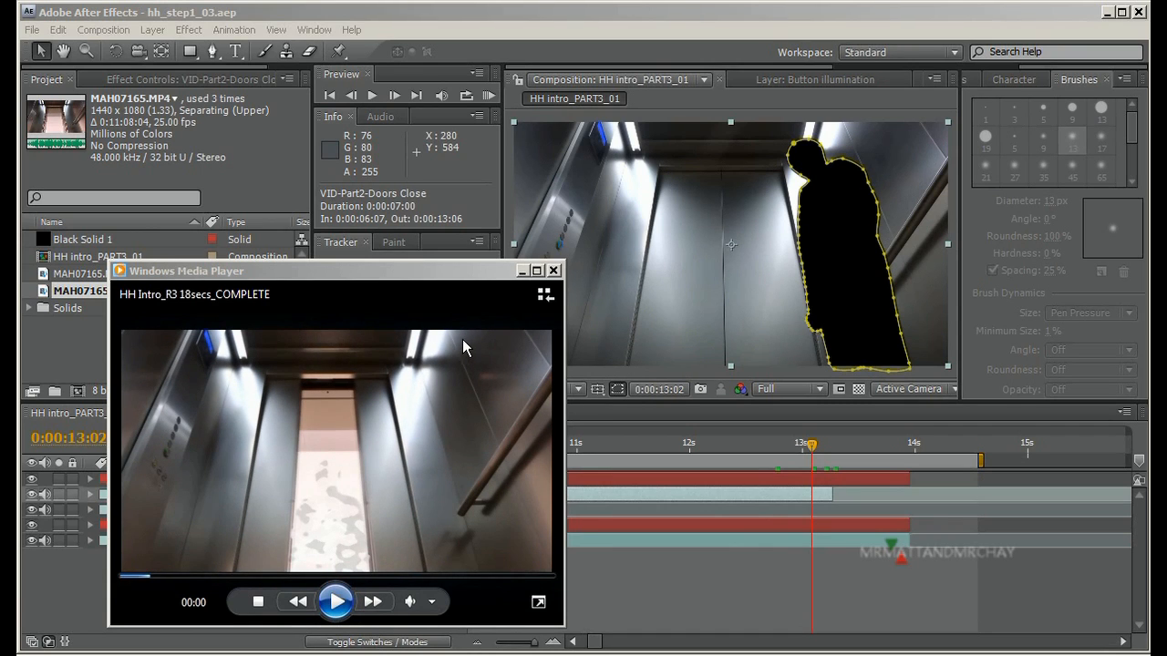
# Switch to After Effects and view the raw MAH07165.MP4 footage from its start up to 0:00:02:20.
pyautogui.click(606, 26)
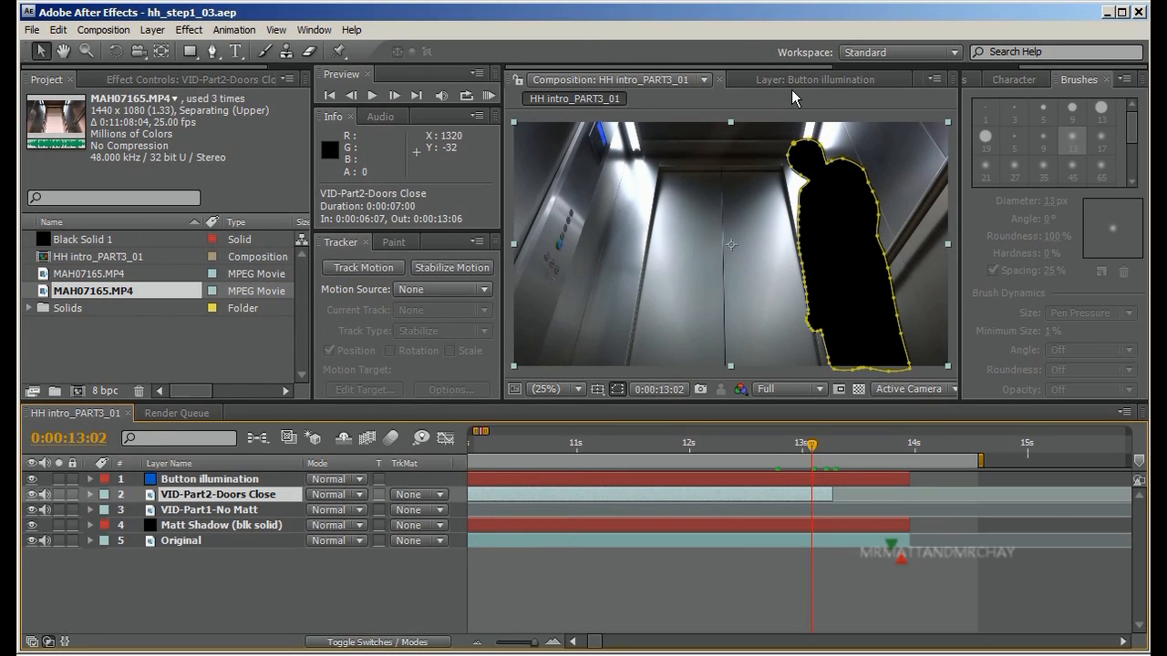
pyautogui.click(922, 82)
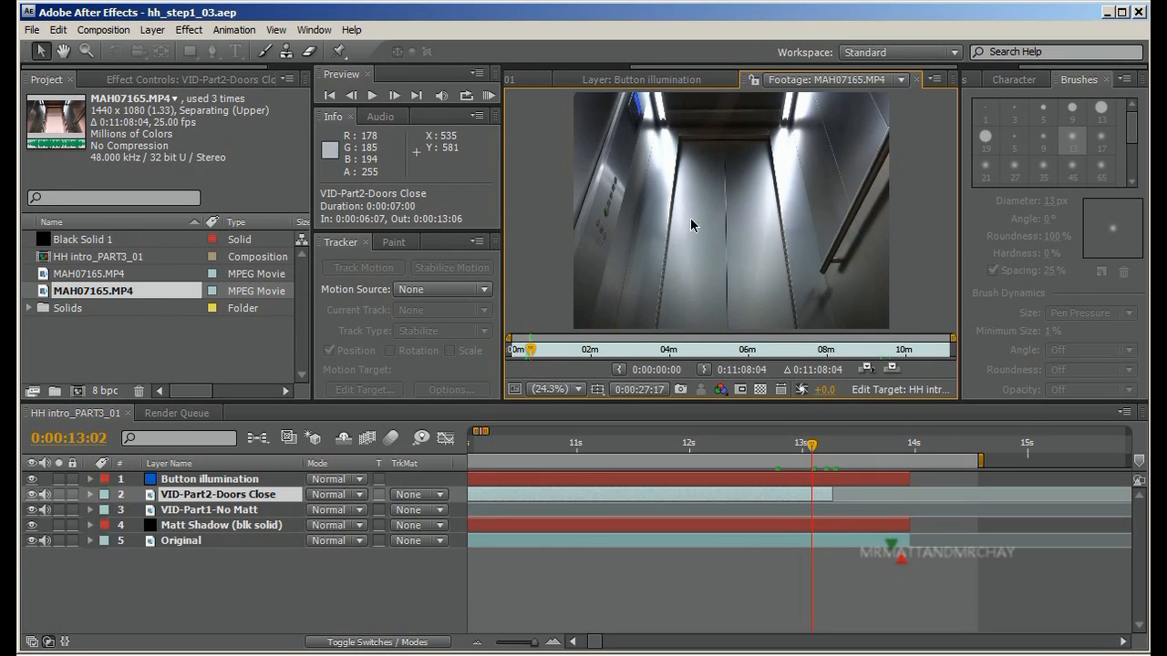
pyautogui.click(513, 352)
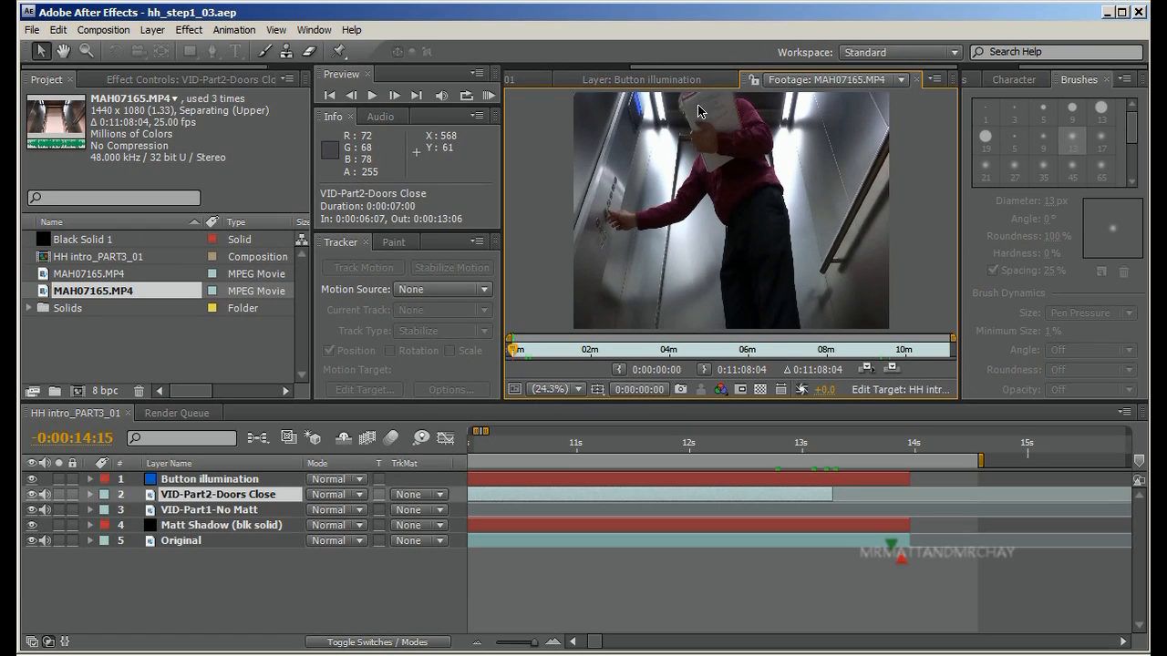
pyautogui.click(373, 96)
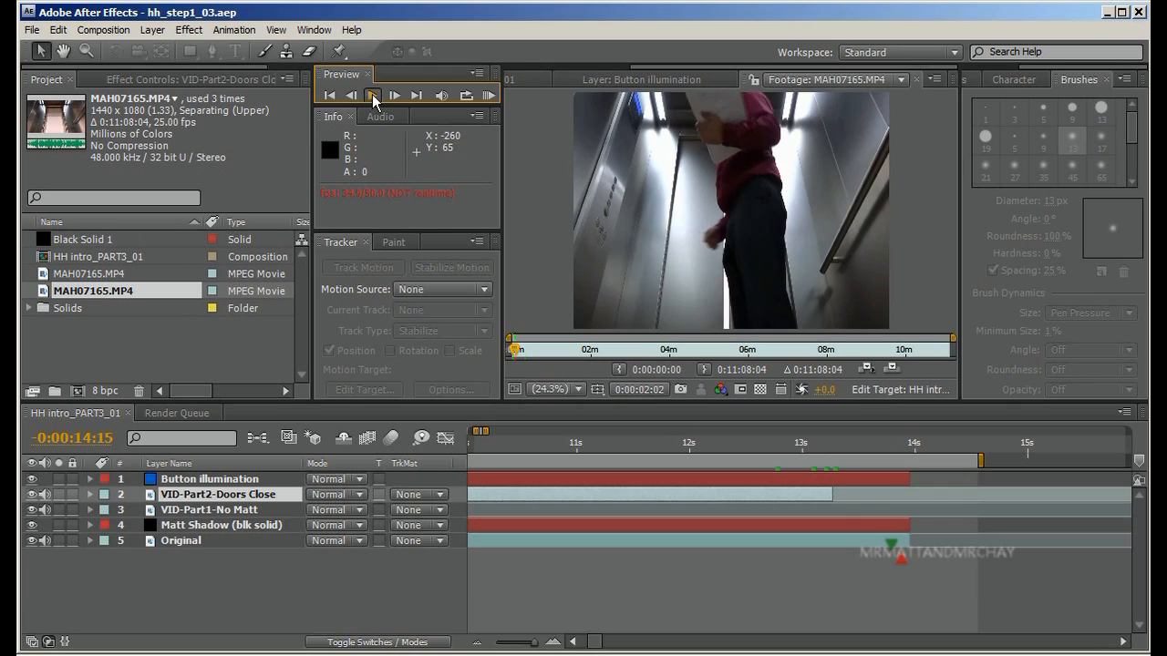
pyautogui.click(372, 96)
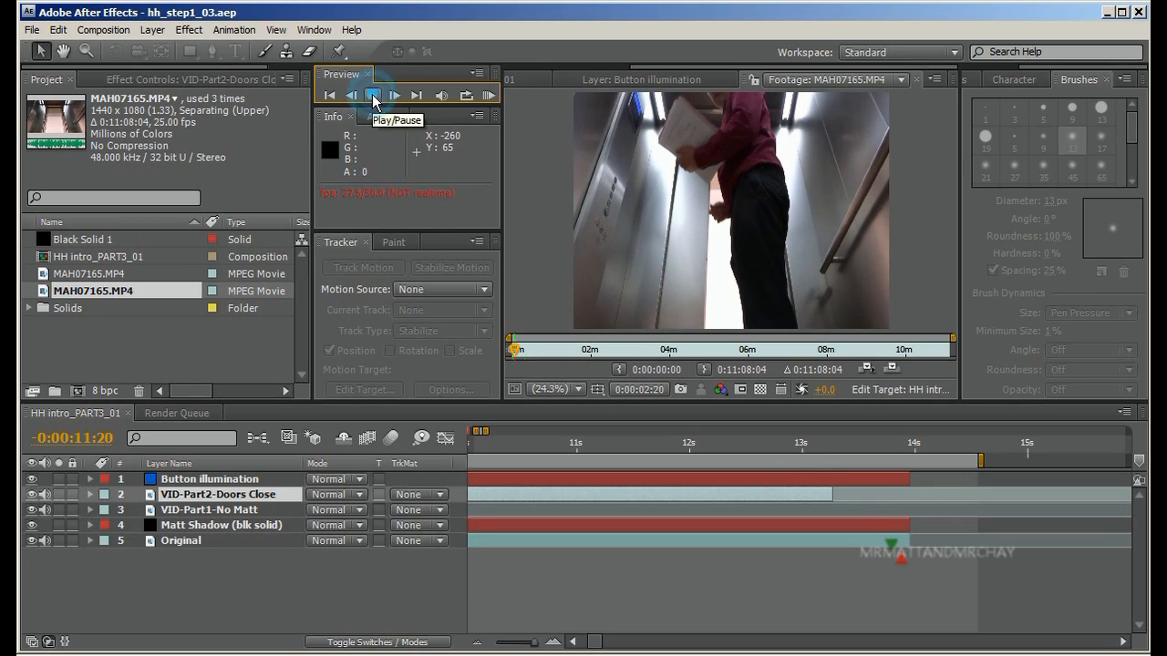
pyautogui.click(367, 209)
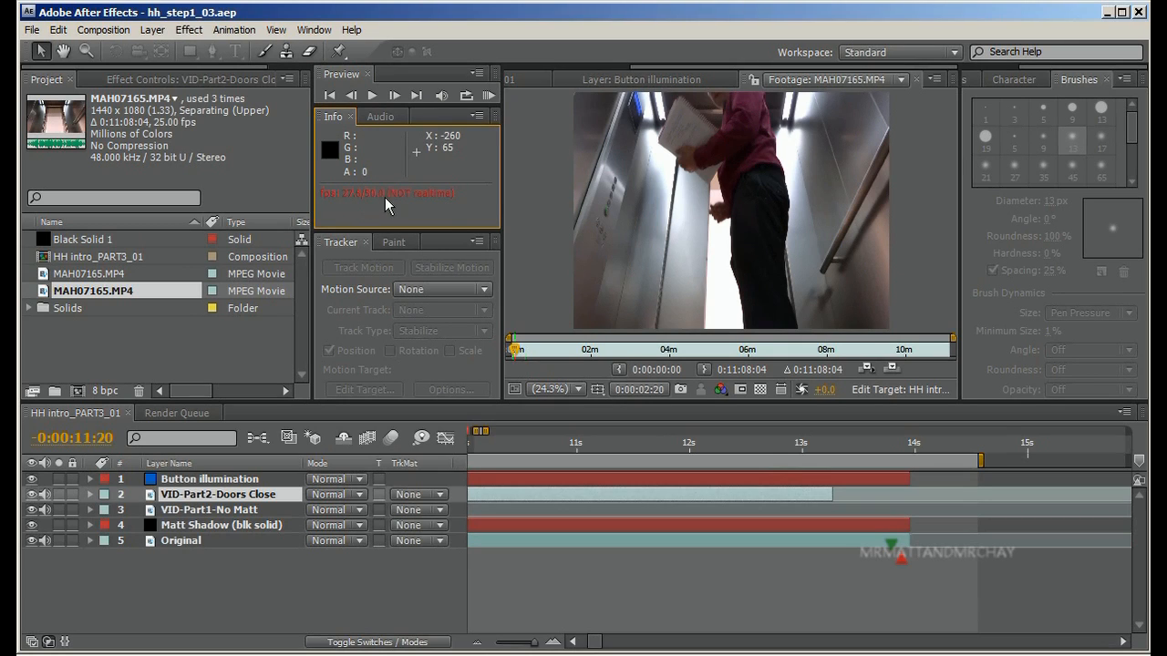
# Continue playing the MAH07165.MP4 footage to about 0:00:25 and enlarge the footage viewer to watch the doors close.
pyautogui.click(372, 95)
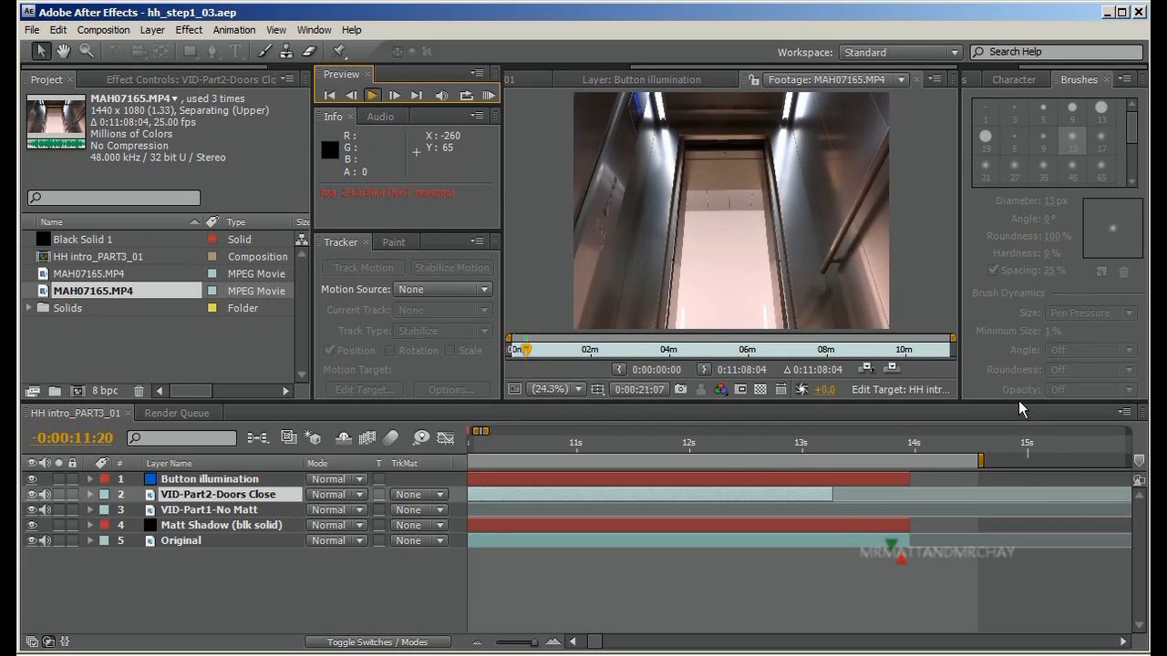
pyautogui.click(373, 96)
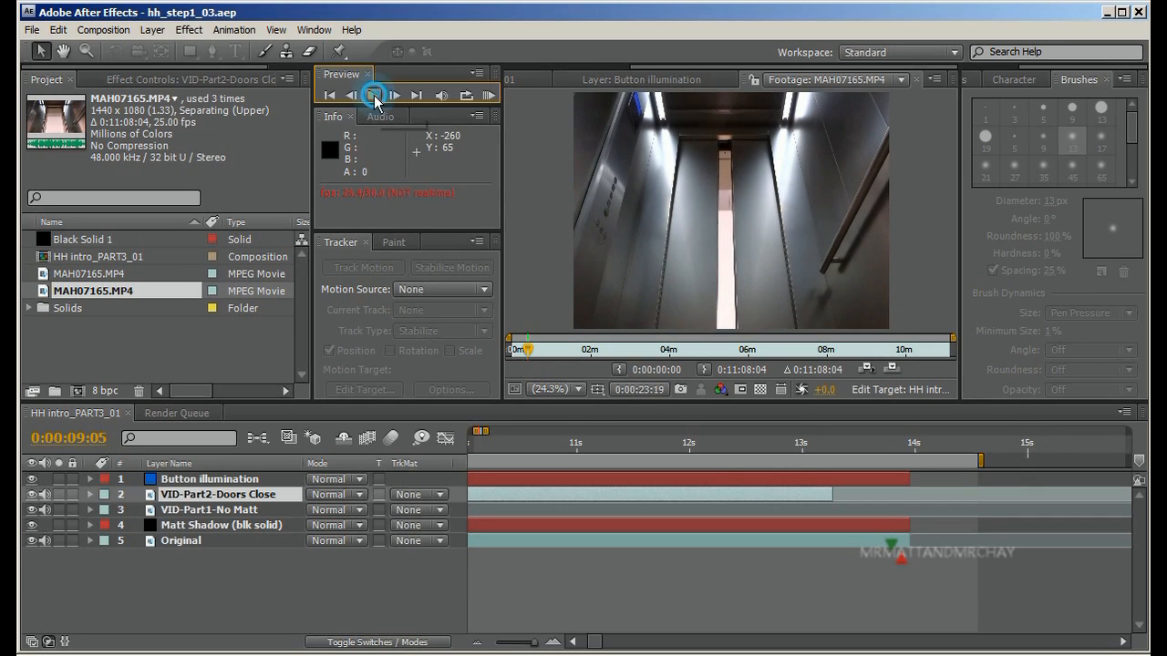
pyautogui.moveTo(560, 402); pyautogui.dragTo(560, 483)
pyautogui.click(373, 95)
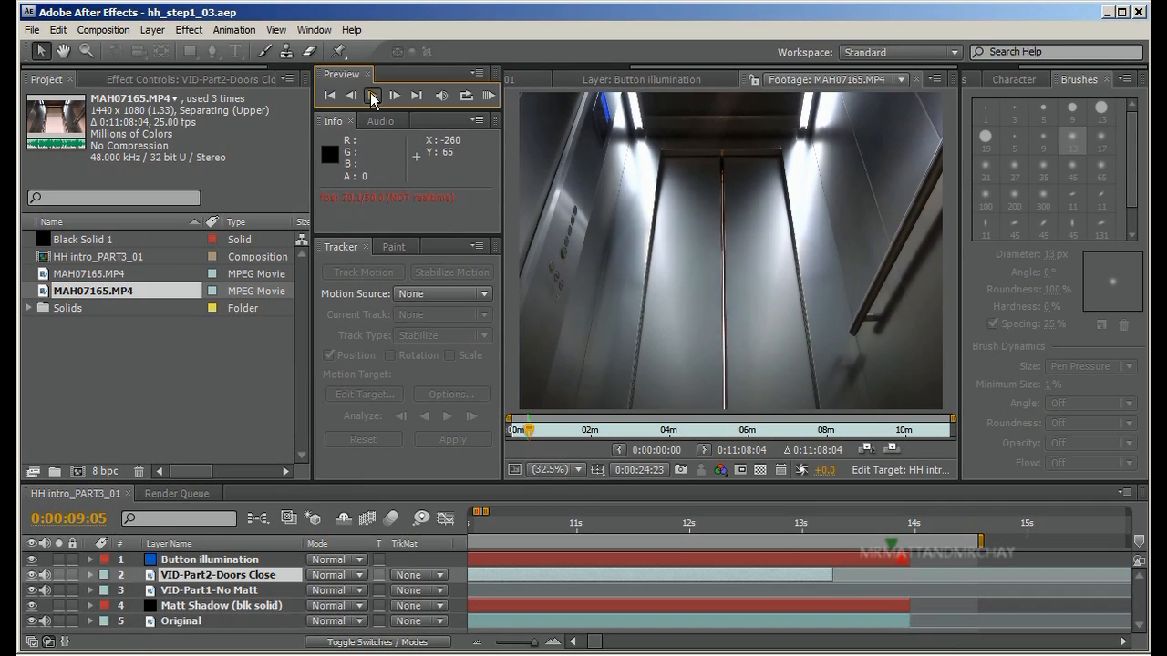
pyautogui.click(373, 96)
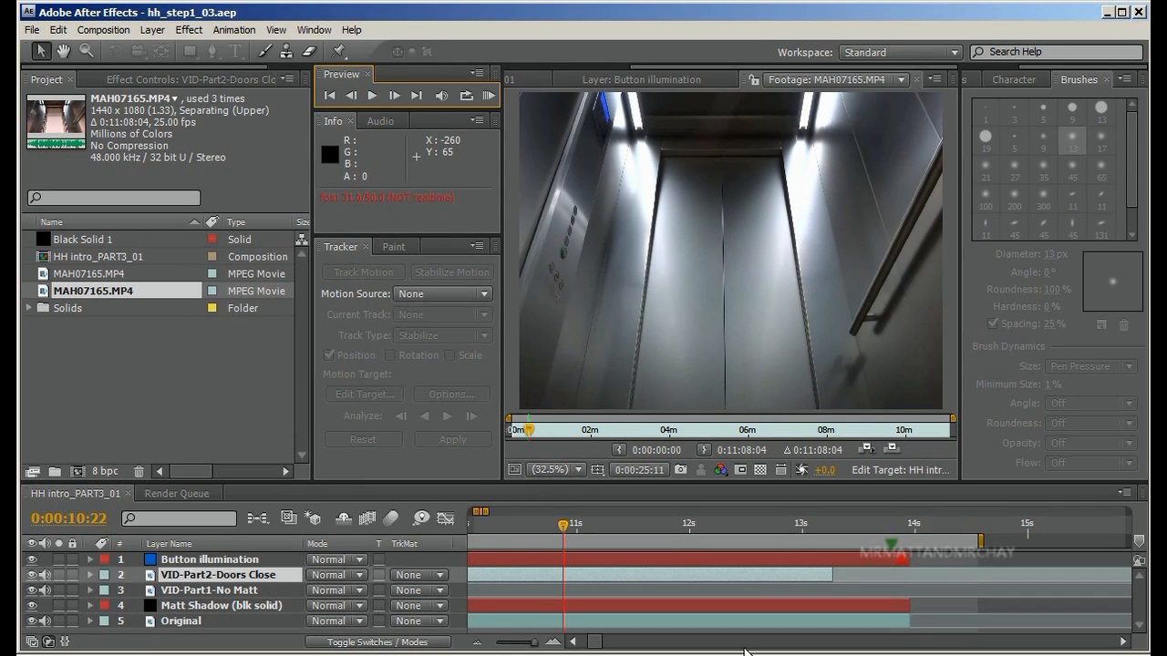
# Switch to Windows Media Player, play the finished intro to 00:05, and replay its first second for comparison with the footage.
pyautogui.hotkey('alt', 'Tab')
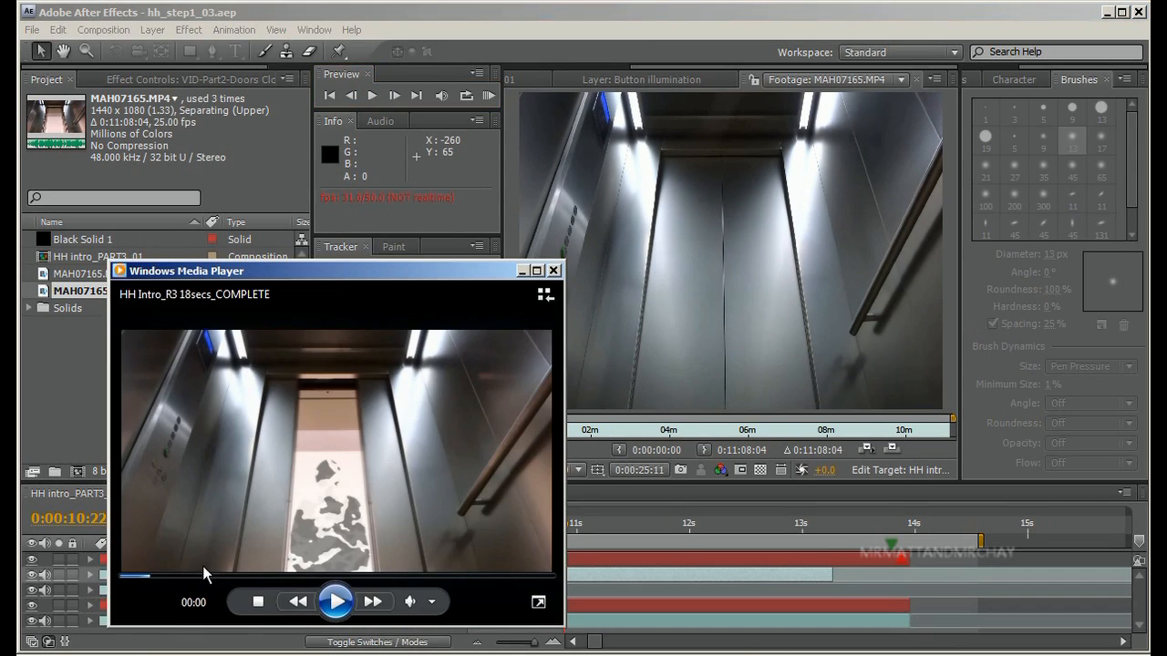
pyautogui.click(334, 602)
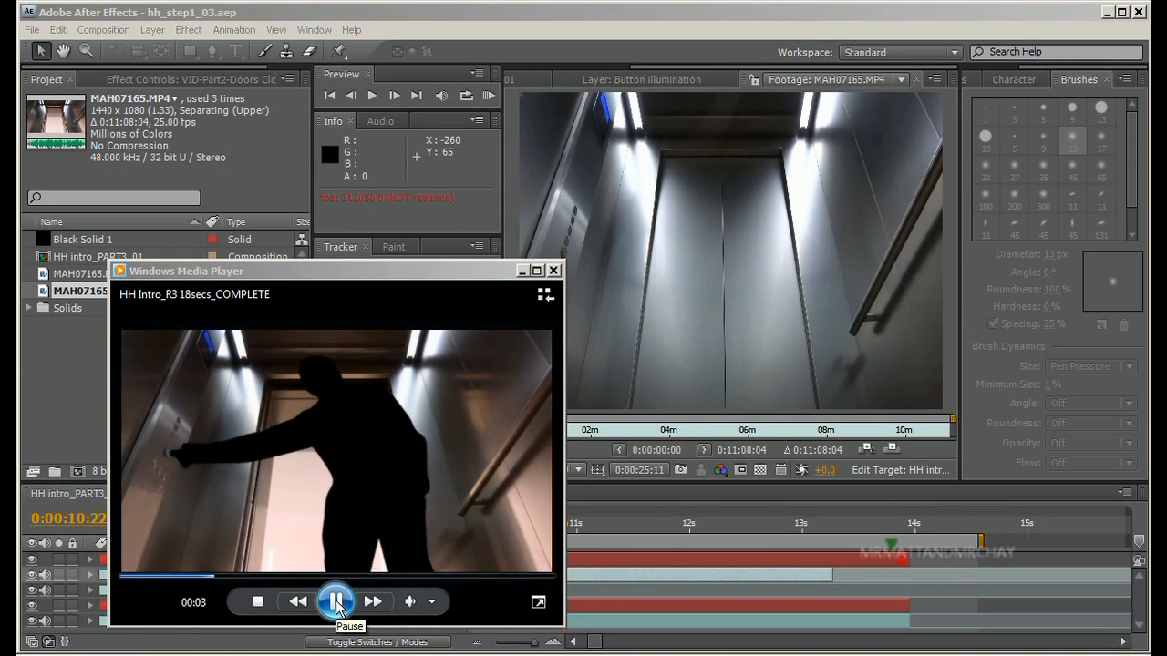
pyautogui.click(319, 598)
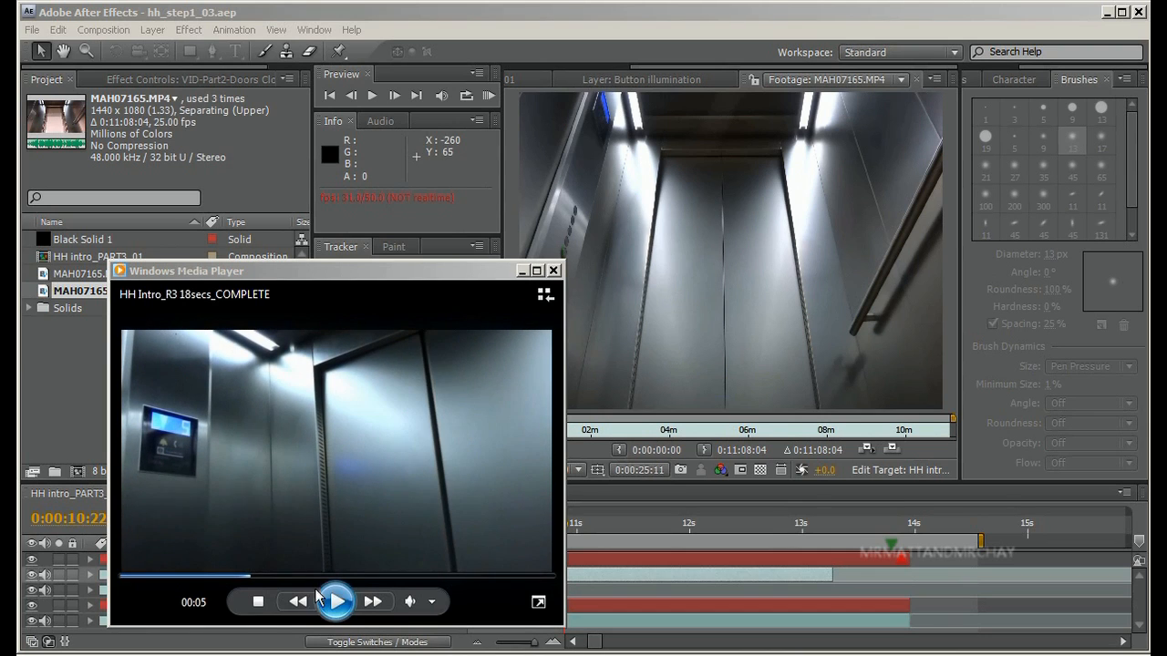
pyautogui.click(135, 576)
pyautogui.click(341, 603)
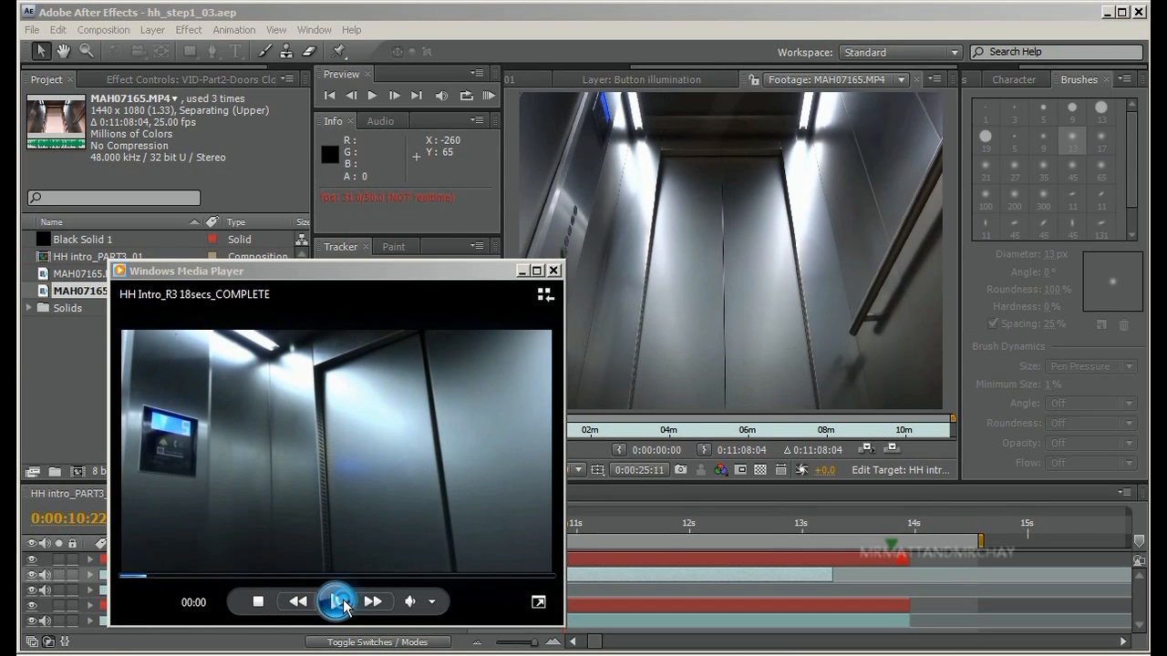
pyautogui.click(339, 603)
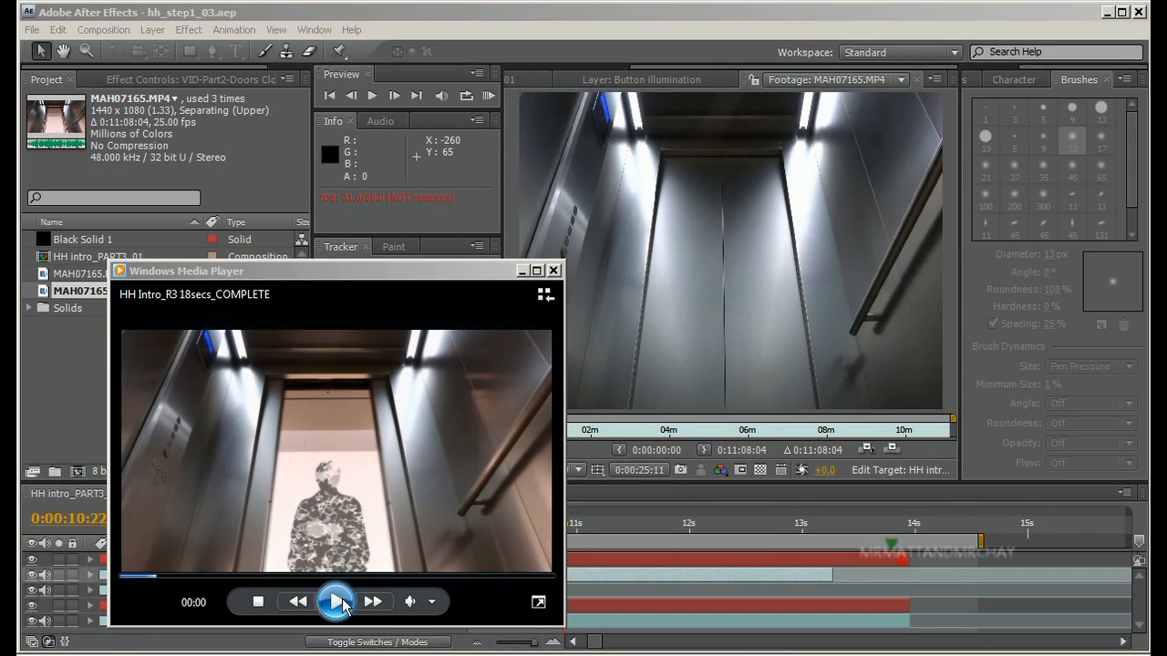
# Switch to After Effects and play the MAH07165.MP4 footage from about 0:01:18 to 0:01:23 as the actor leaves the doorway.
pyautogui.click(612, 16)
pyautogui.moveTo(532, 436); pyautogui.dragTo(564, 435)
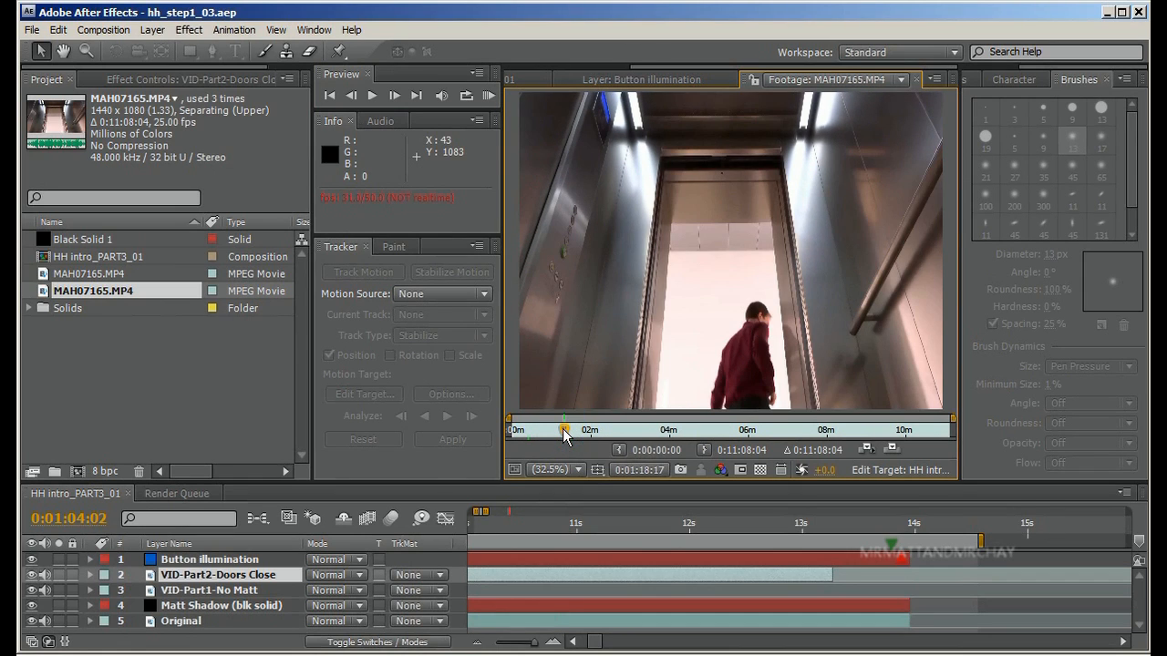
pyautogui.click(371, 96)
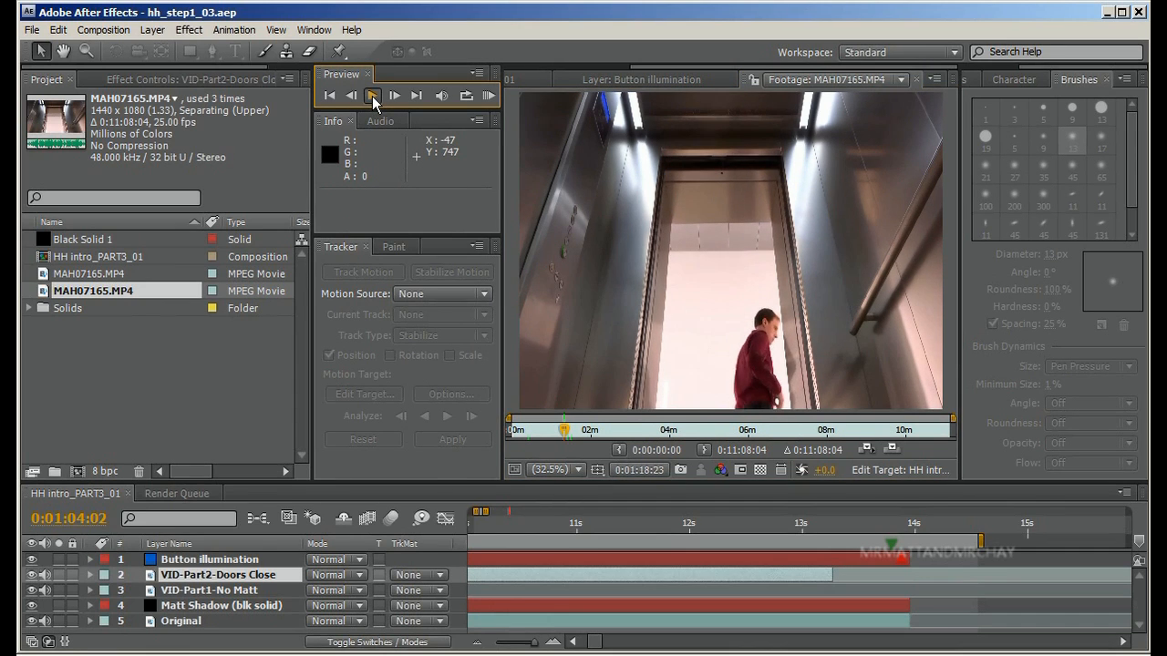
pyautogui.click(373, 97)
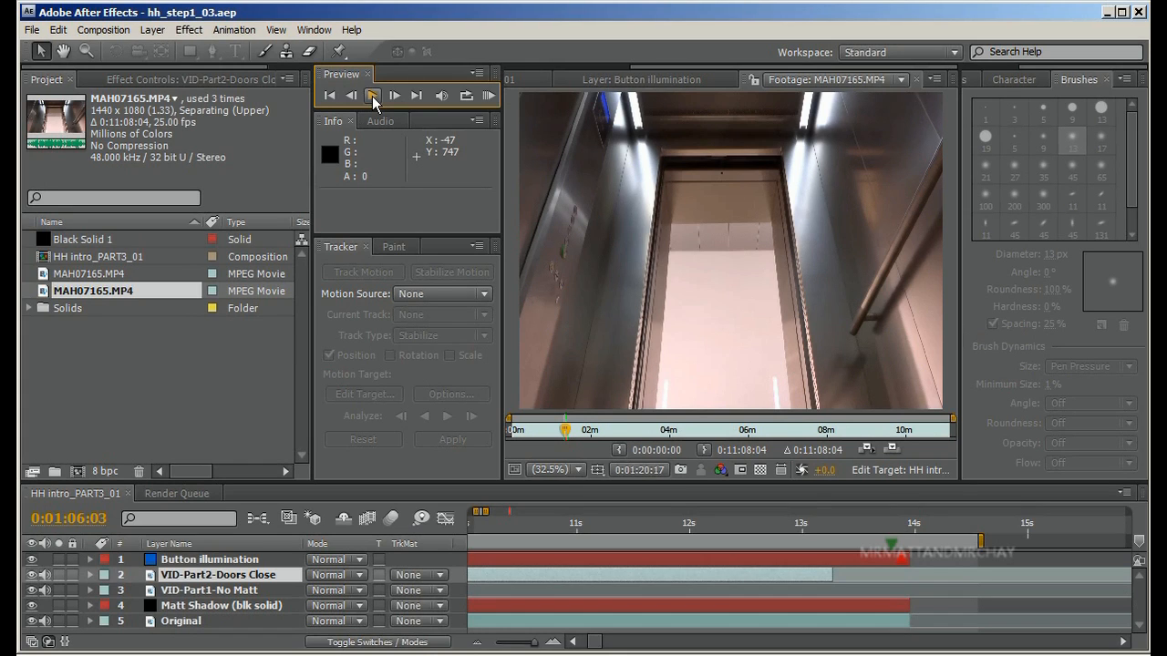
pyautogui.click(372, 96)
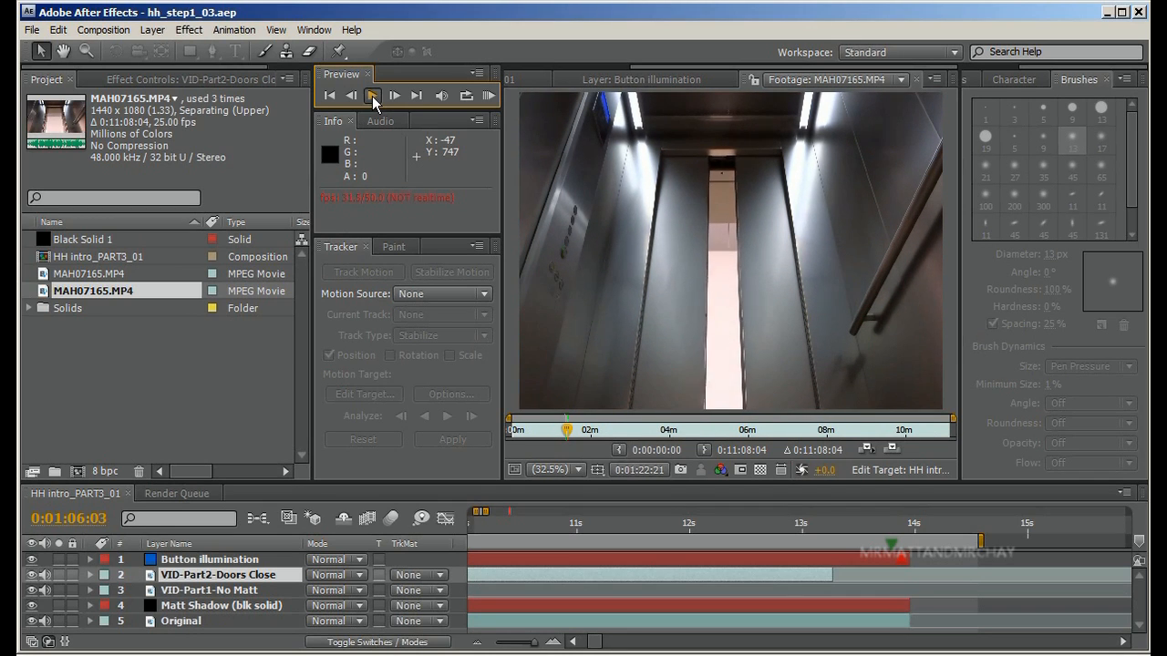
# Play the finished intro to 00:05 in Windows Media Player, and review the actor's take around 0:01:32 of MAH07165.MP4 in After Effects.
pyautogui.hotkey('alt', 'Tab')
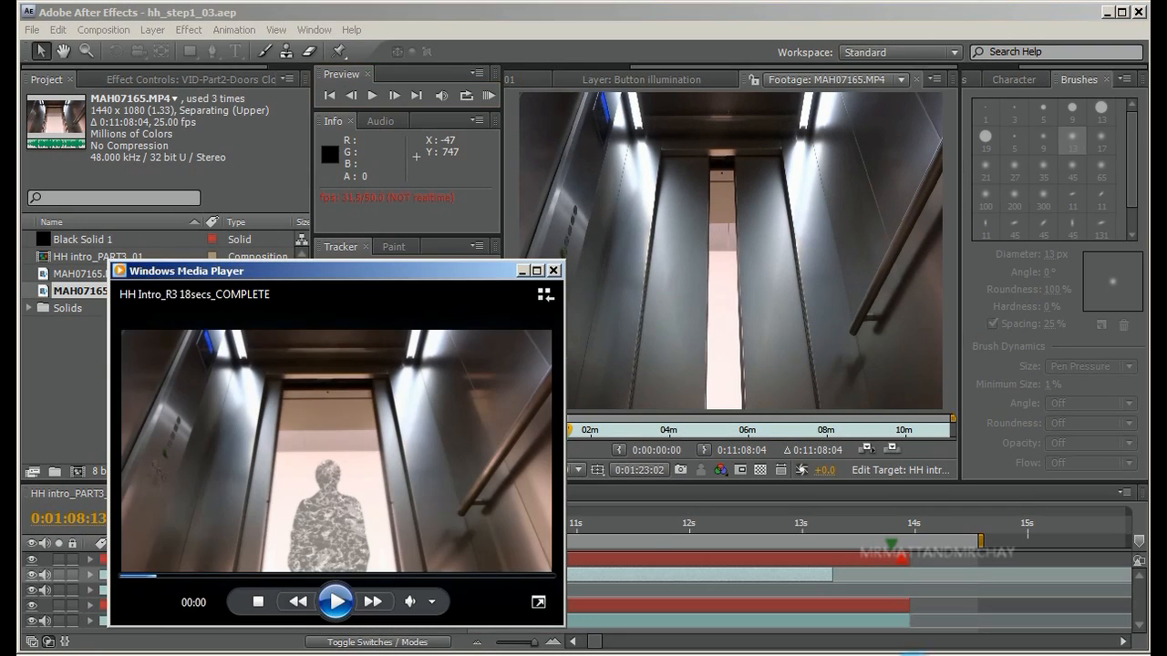
pyautogui.click(336, 602)
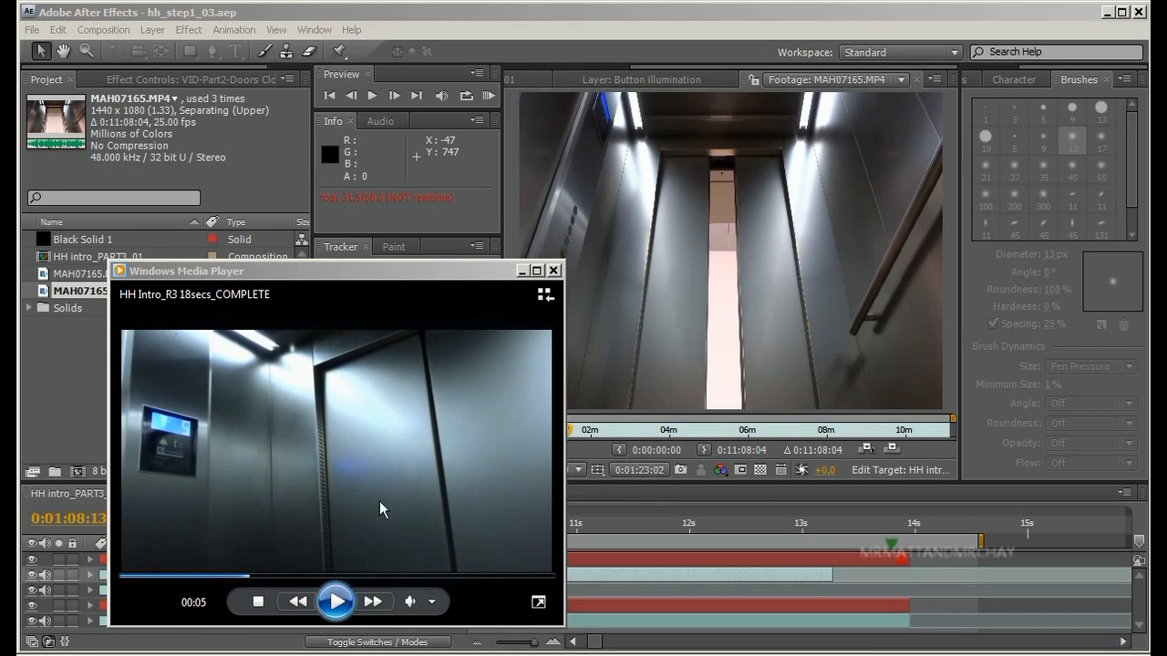
pyautogui.click(570, 18)
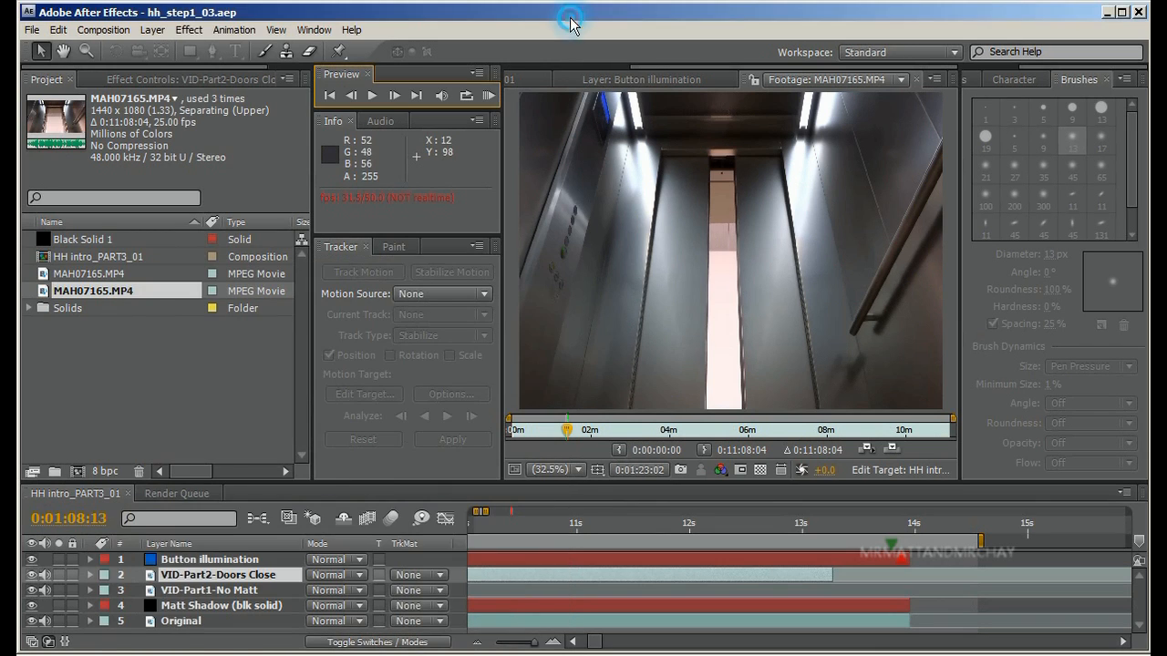
pyautogui.click(374, 93)
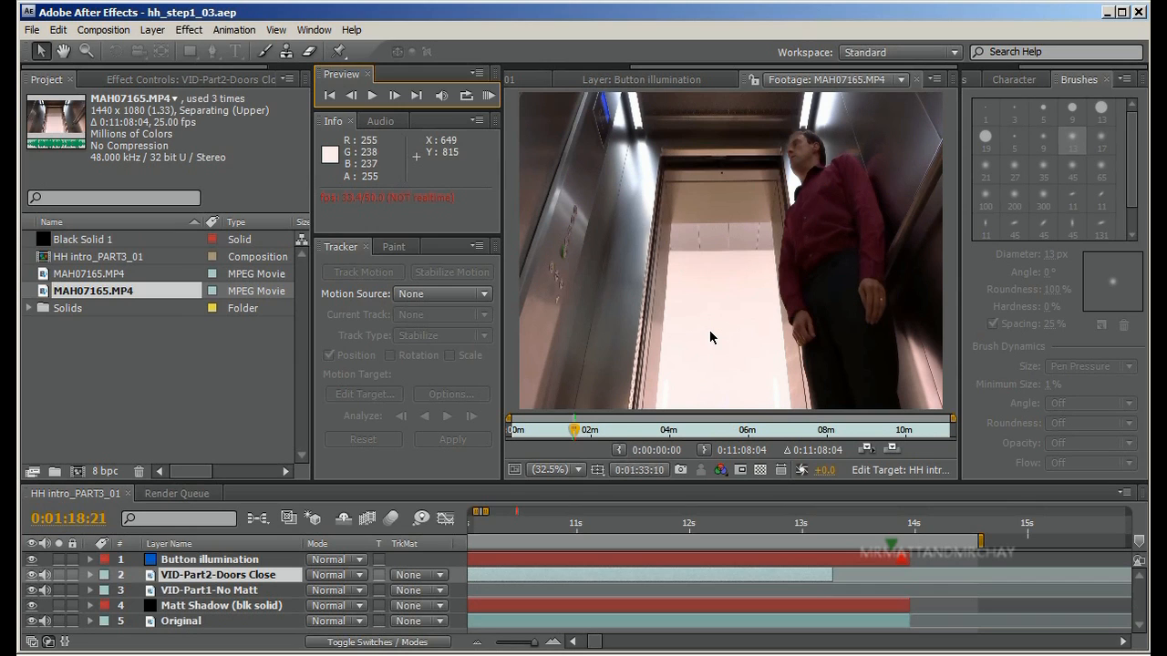
pyautogui.click(571, 428)
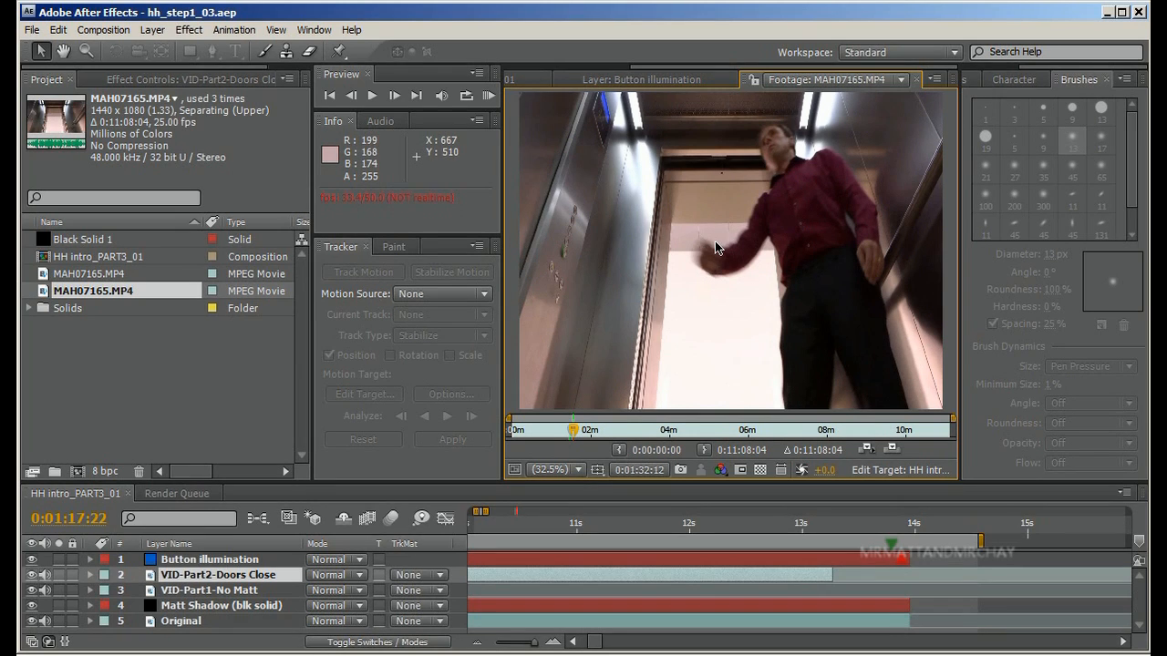
# Enlarge the timeline area and select the VID-Part1-No Matt layer.
pyautogui.moveTo(434, 481); pyautogui.dragTo(434, 419)
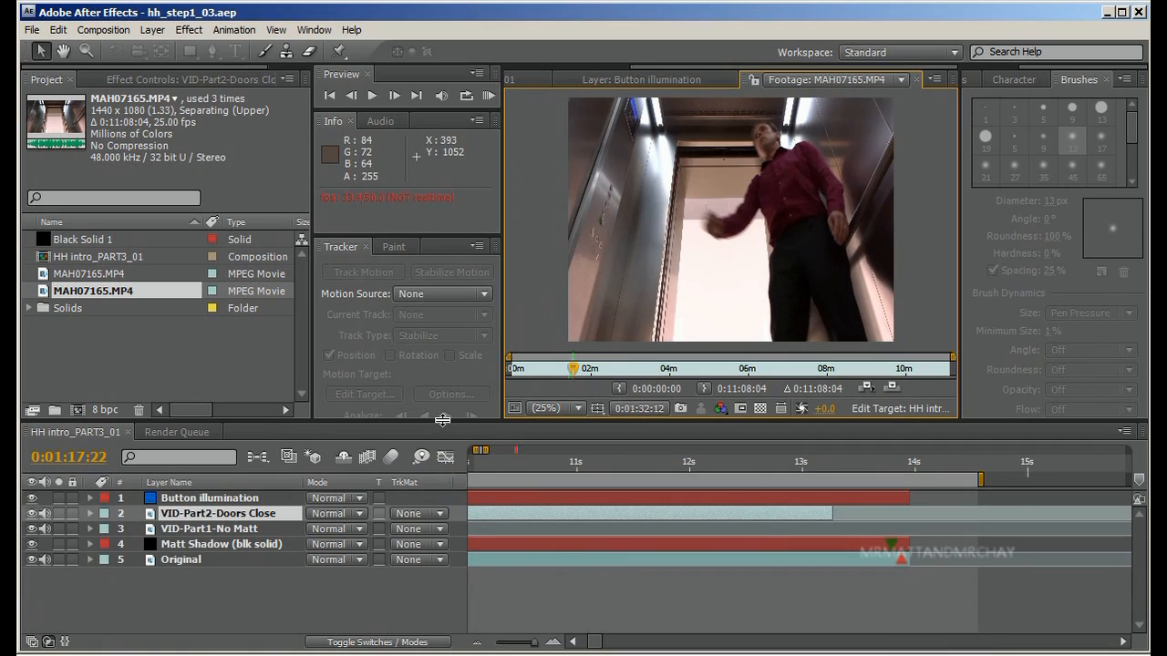
pyautogui.click(205, 530)
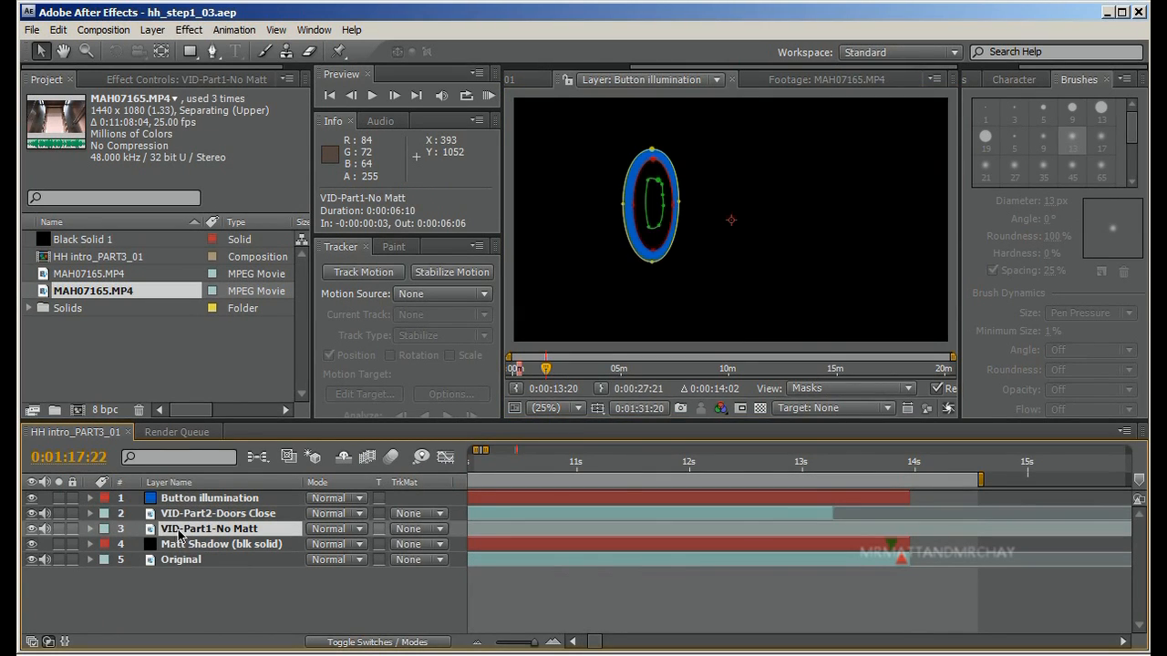
# Open the VID-Part1-No Matt layer in its own viewer and scrub its subtracted silhouette mask to 0:00:01:13.
pyautogui.doubleClick(182, 535)
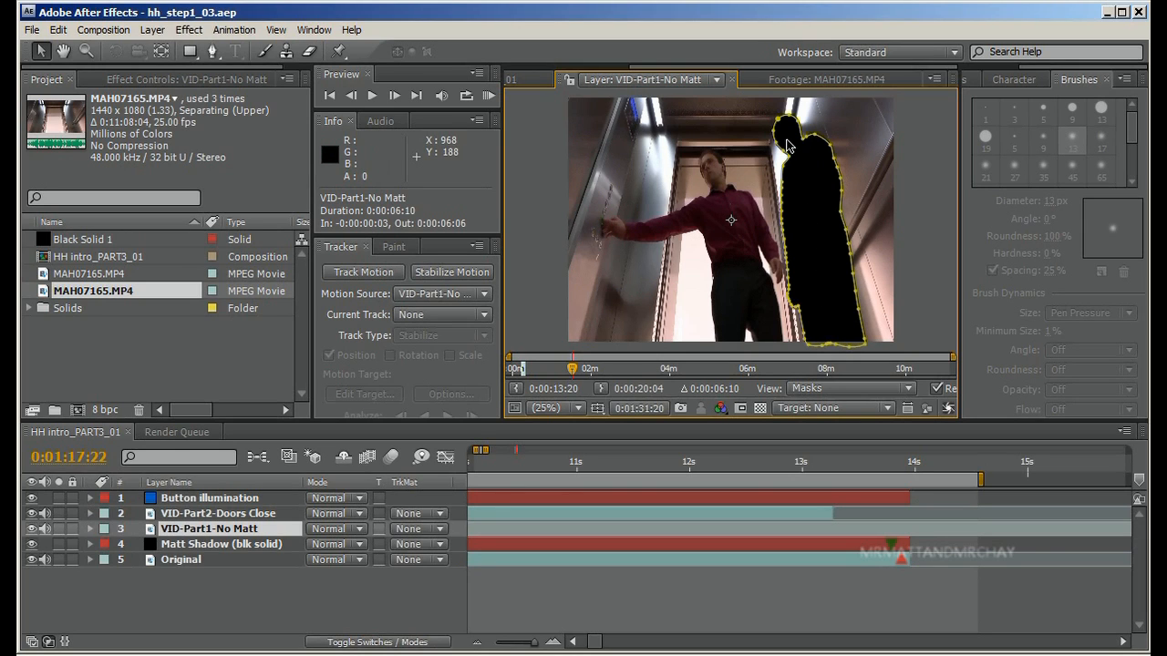
pyautogui.click(798, 78)
pyautogui.click(714, 77)
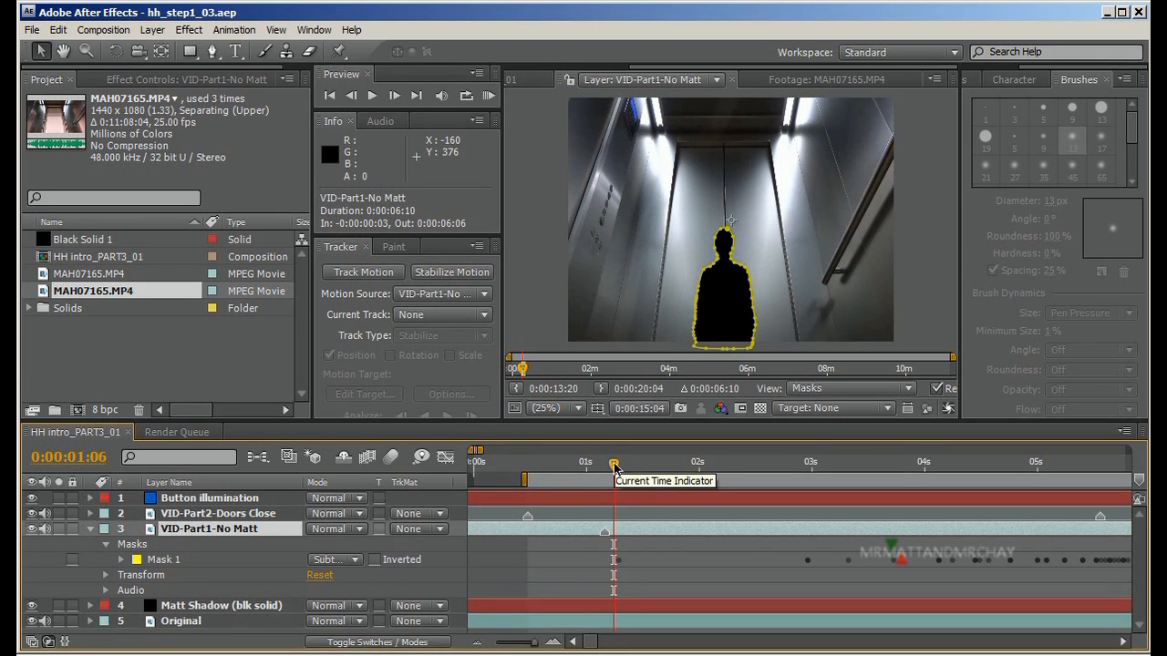
pyautogui.moveTo(615, 468); pyautogui.dragTo(646, 467)
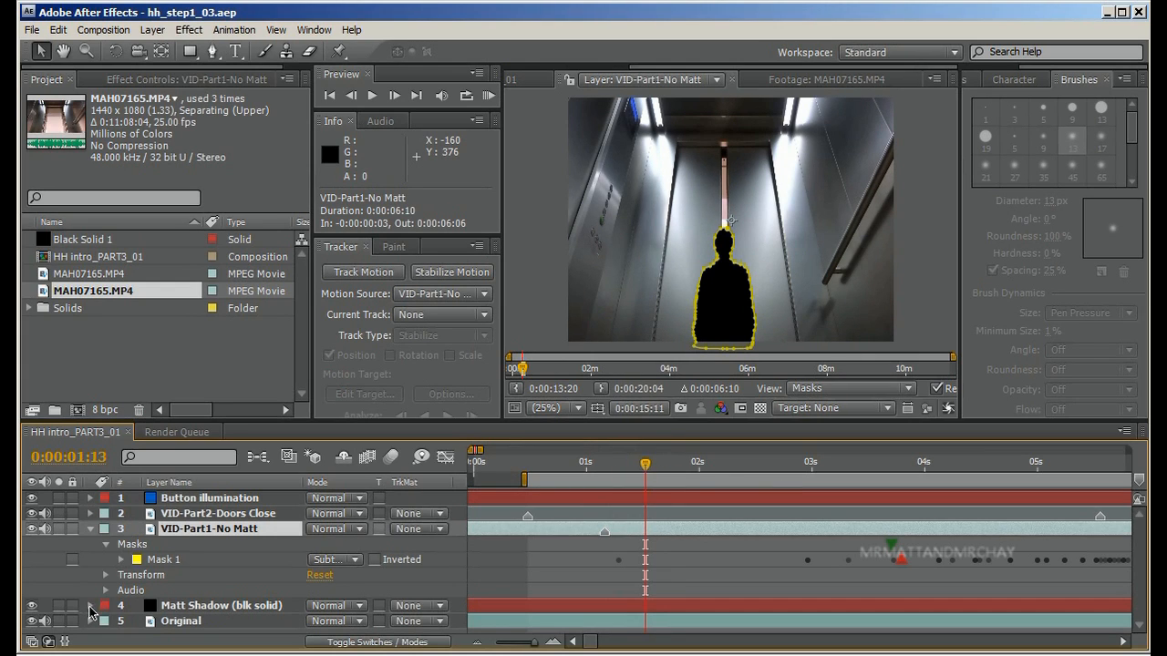
# Reveal the masks of Matt Shadow (blk solid), select Mask 2, and review it in the HH intro_PART3_01 composition back to 0:00:00:23.
pyautogui.click(89, 605)
pyautogui.click(151, 516)
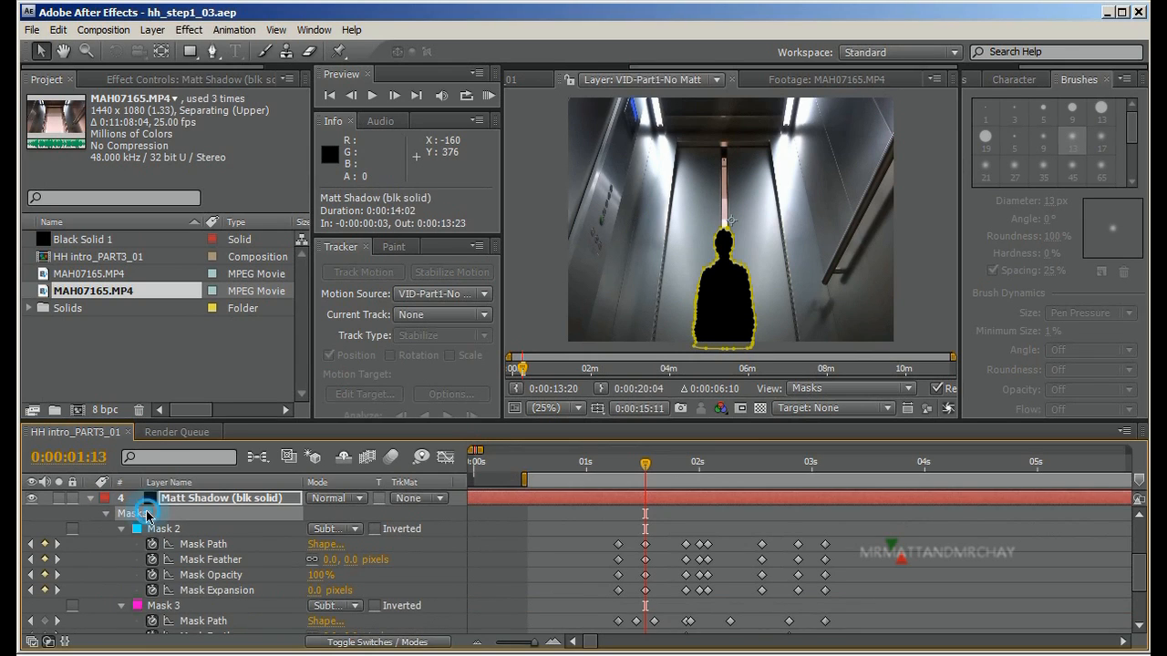
pyautogui.click(160, 530)
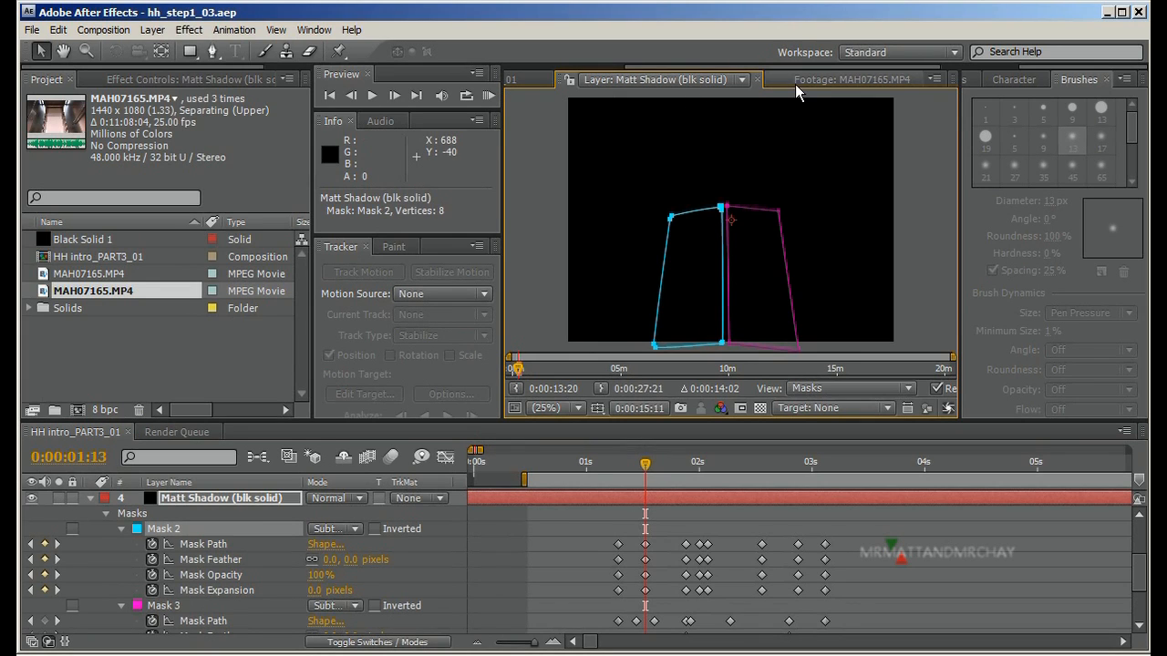
pyautogui.click(527, 79)
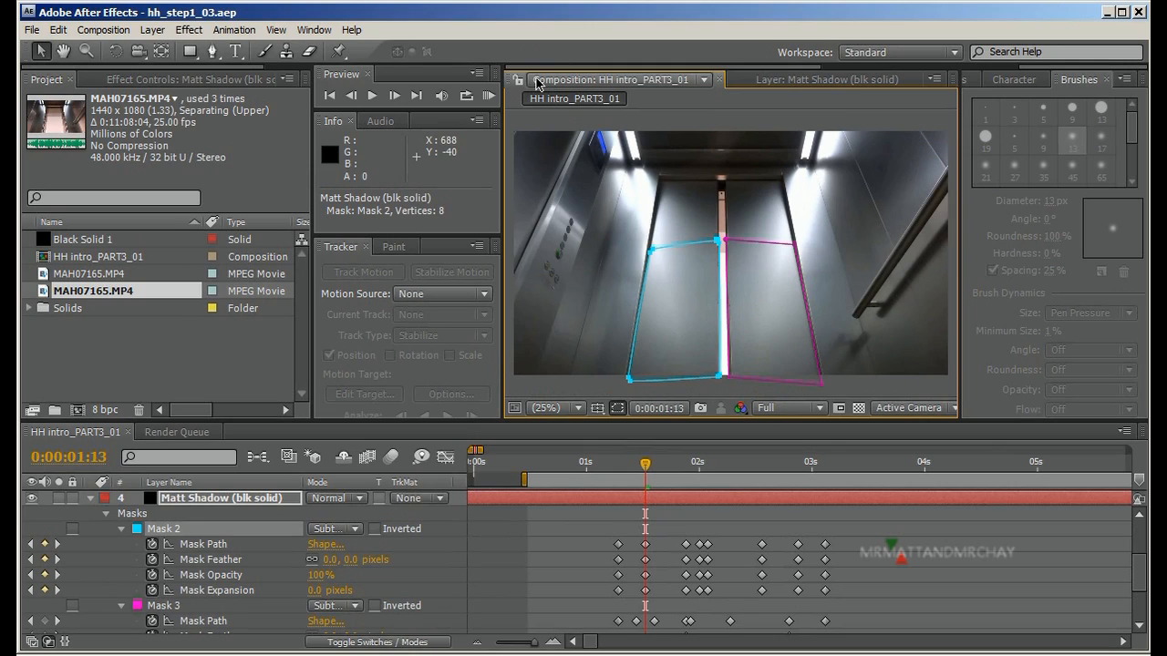
pyautogui.moveTo(645, 468); pyautogui.dragTo(578, 465)
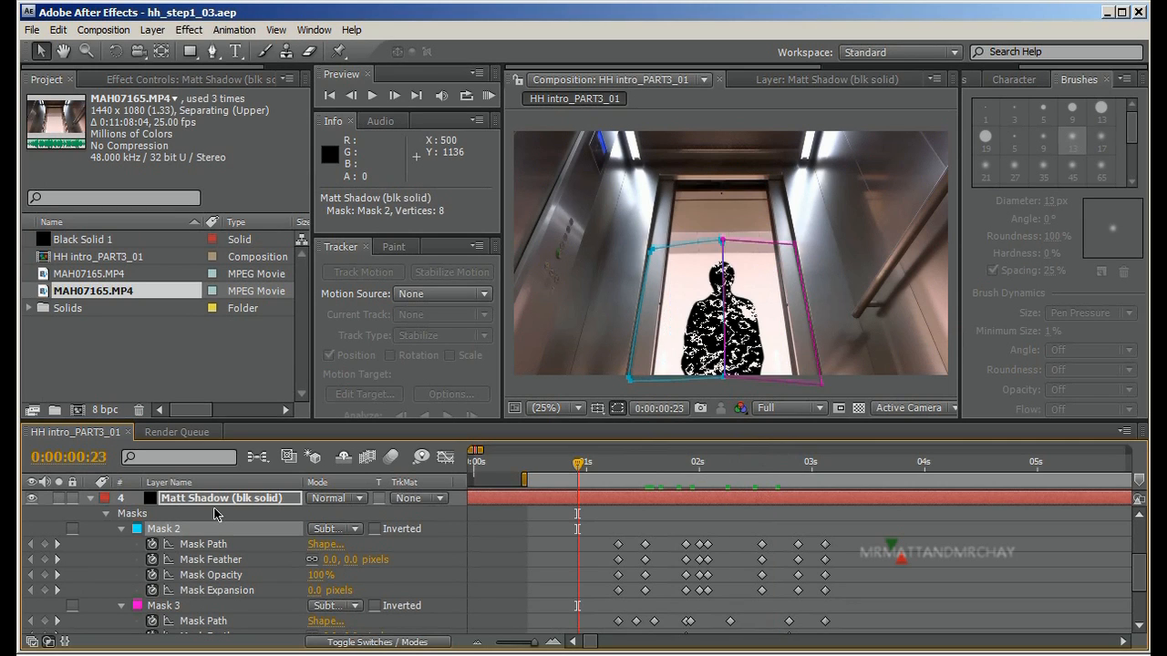
# Collapse the Matt Shadow (blk solid) layer, select Mask 1 of VID-Part1-No Matt, and inspect it at 0:00:02:24 and 0:00:02:21.
pyautogui.click(107, 516)
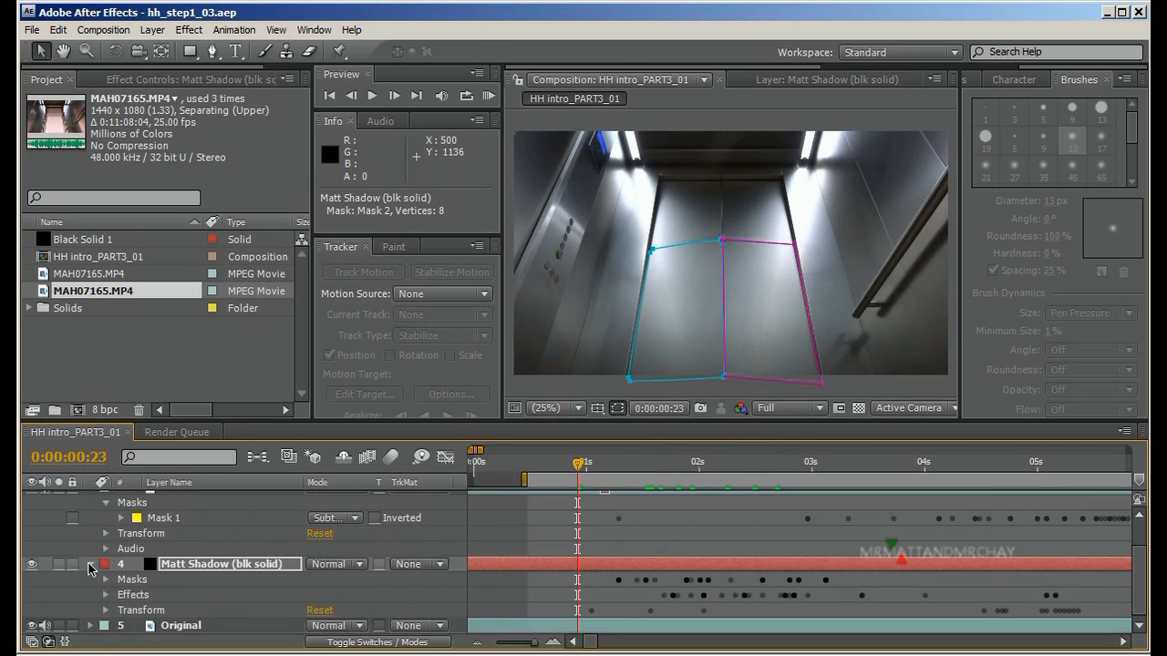
pyautogui.click(91, 562)
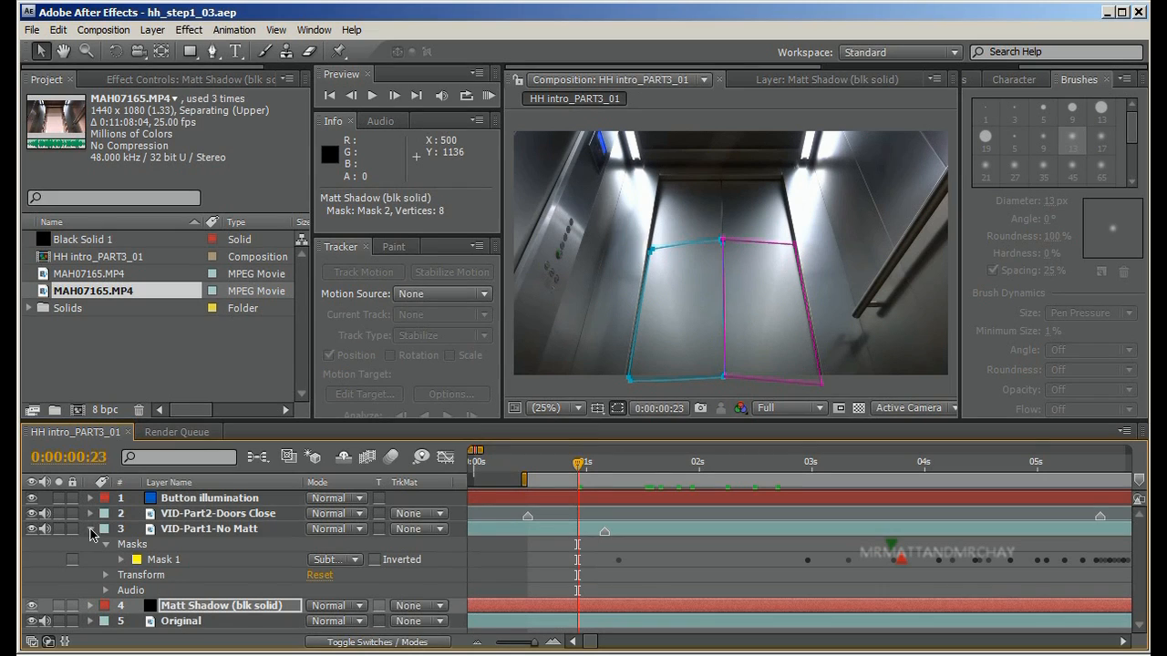
pyautogui.click(162, 561)
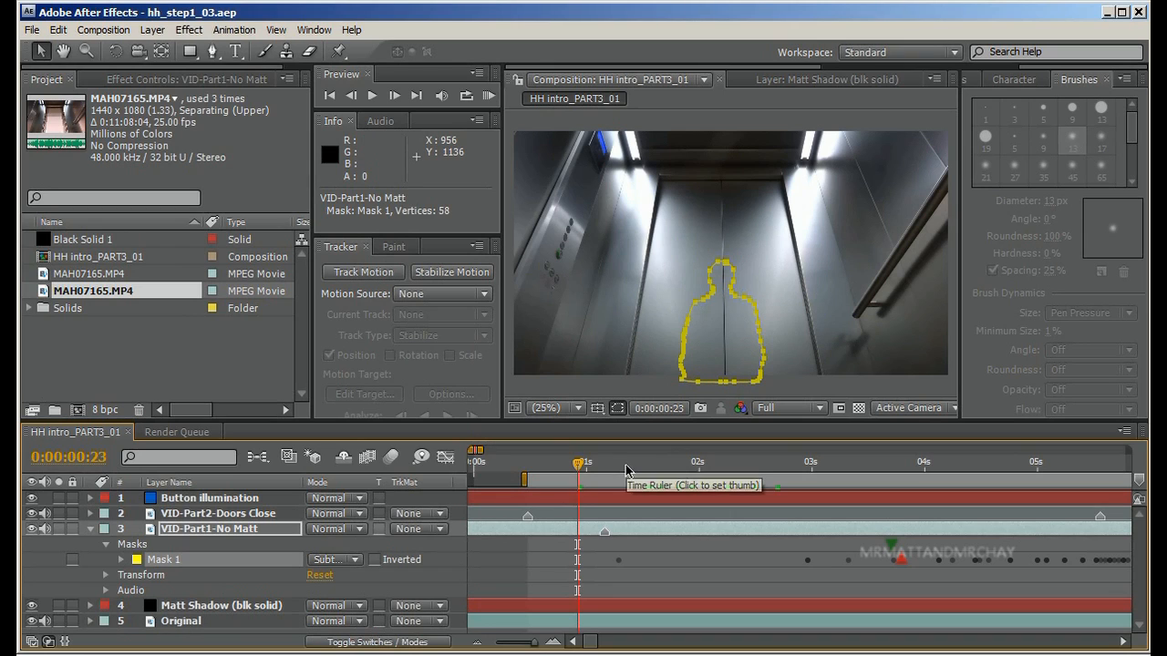
pyautogui.click(806, 474)
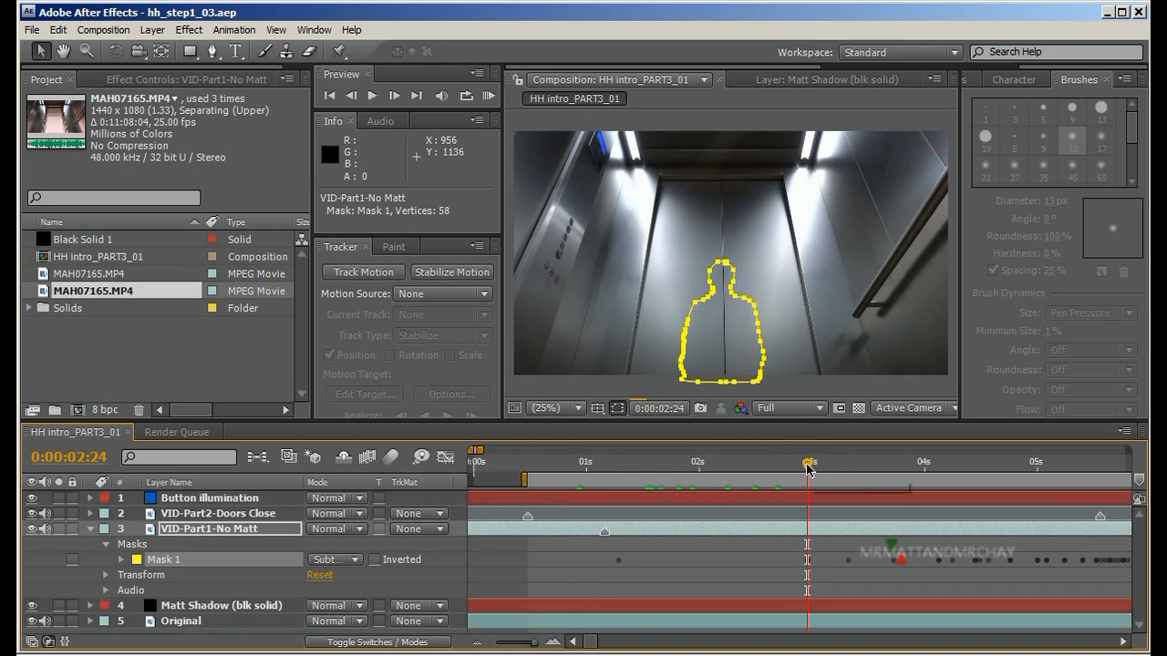
pyautogui.click(796, 465)
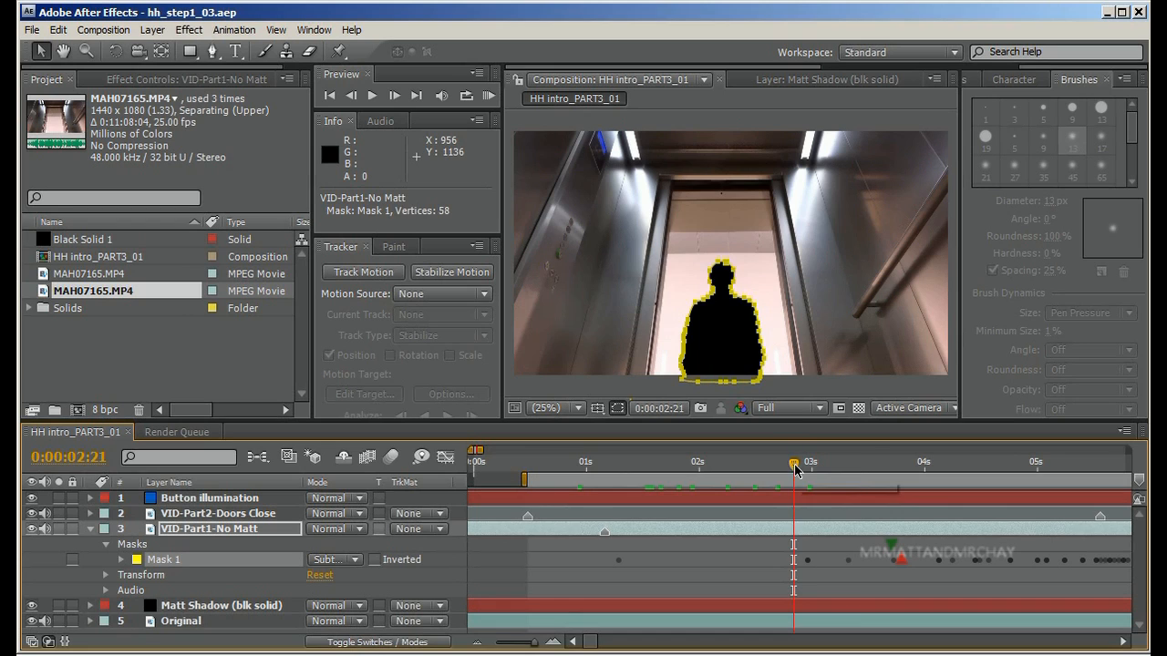
# Enlarge the composition viewer in height and width, and advance the composition to 0:00:04:23.
pyautogui.moveTo(796, 465); pyautogui.dragTo(857, 465)
pyautogui.moveTo(797, 418); pyautogui.dragTo(788, 510)
pyautogui.moveTo(850, 559); pyautogui.dragTo(1028, 555)
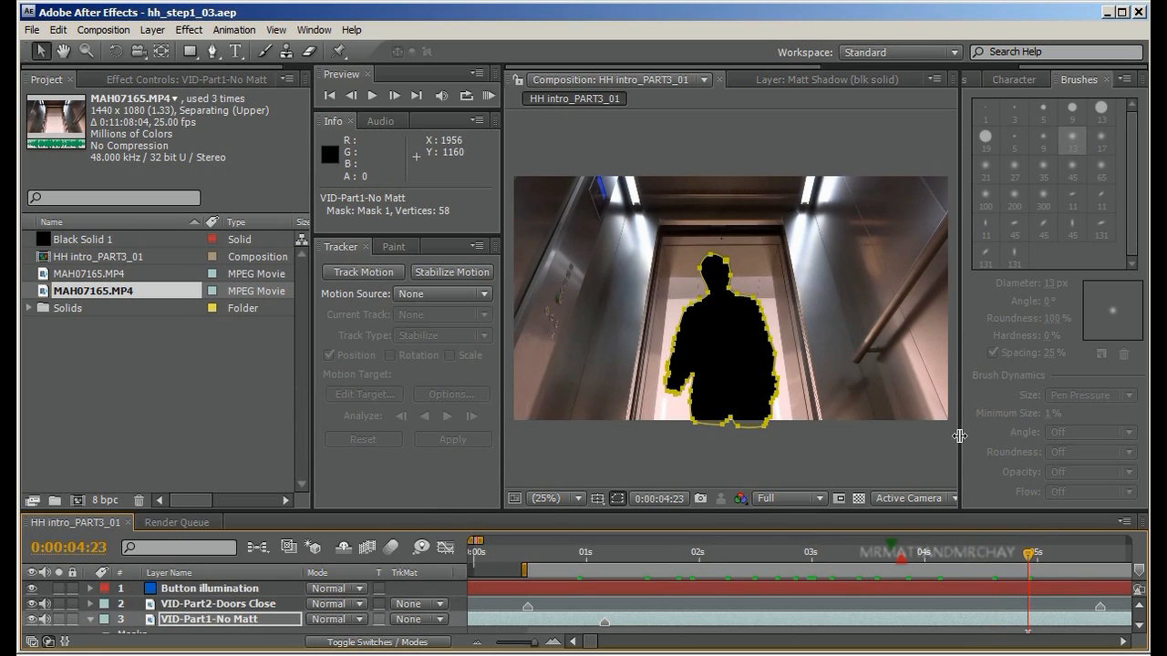
pyautogui.moveTo(959, 436); pyautogui.dragTo(1035, 436)
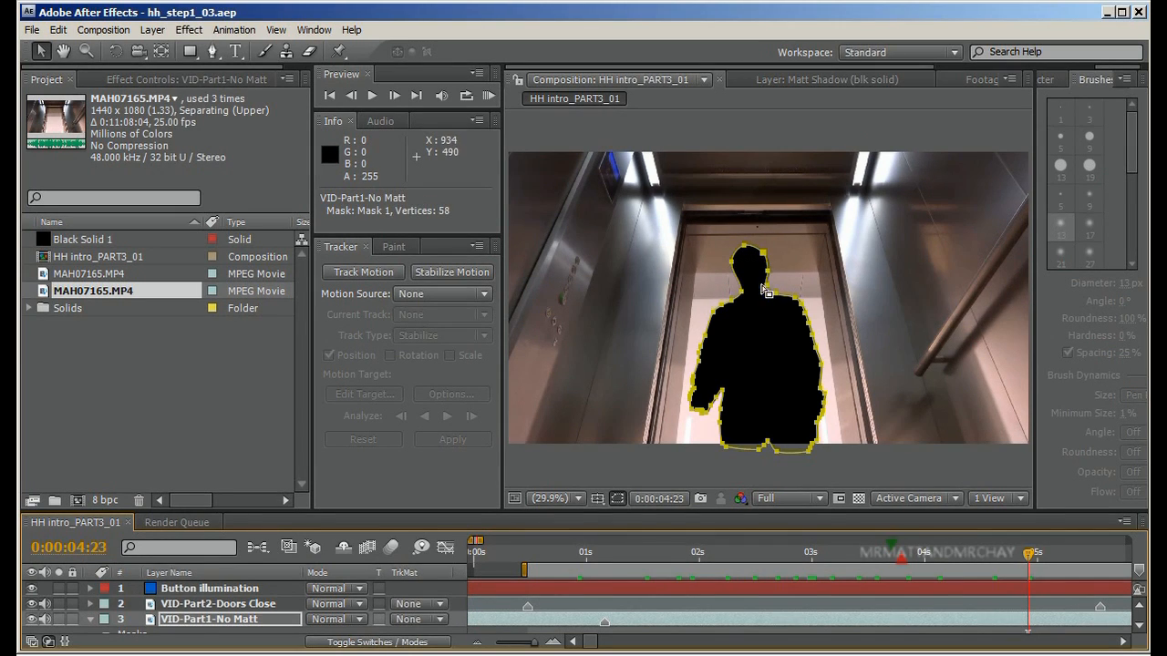
# Review how Mask 1 follows the walking figure from 0:00:03:23 to 0:00:05:05 in the composition.
pyautogui.click(916, 555)
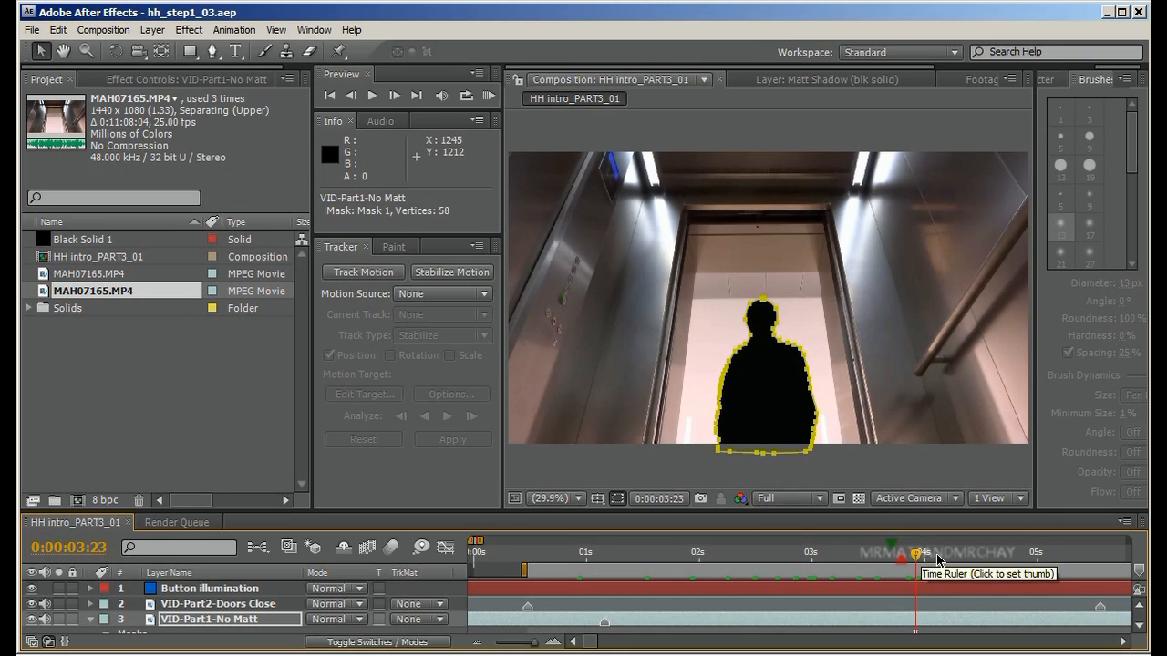
pyautogui.click(937, 556)
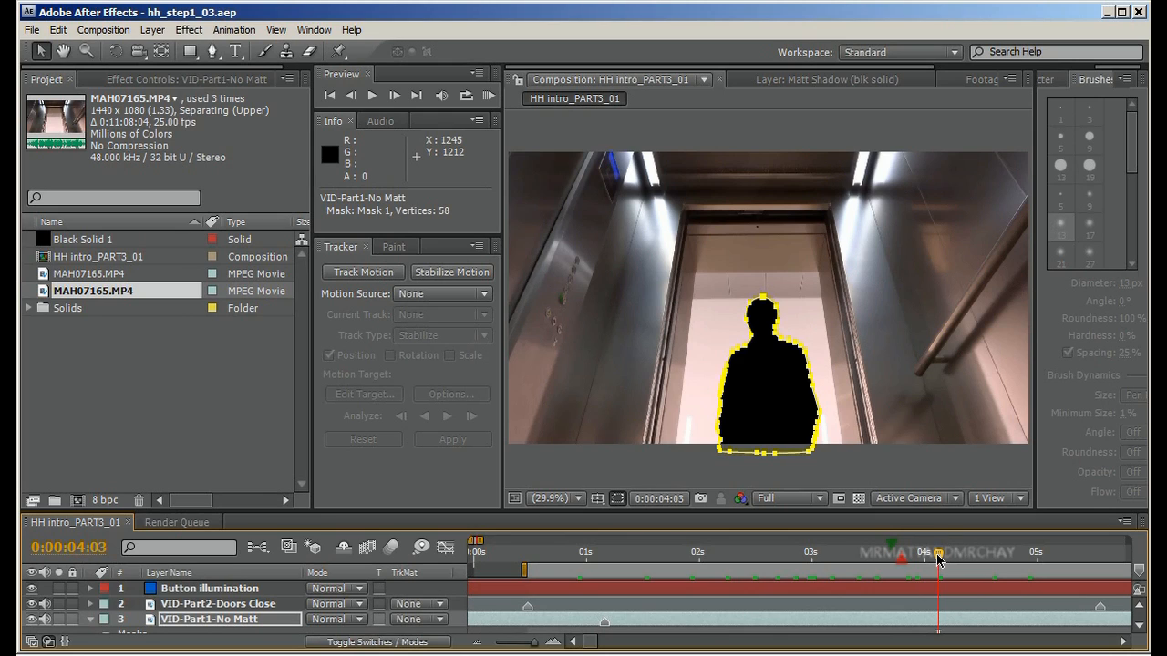
pyautogui.moveTo(944, 559); pyautogui.dragTo(1047, 558)
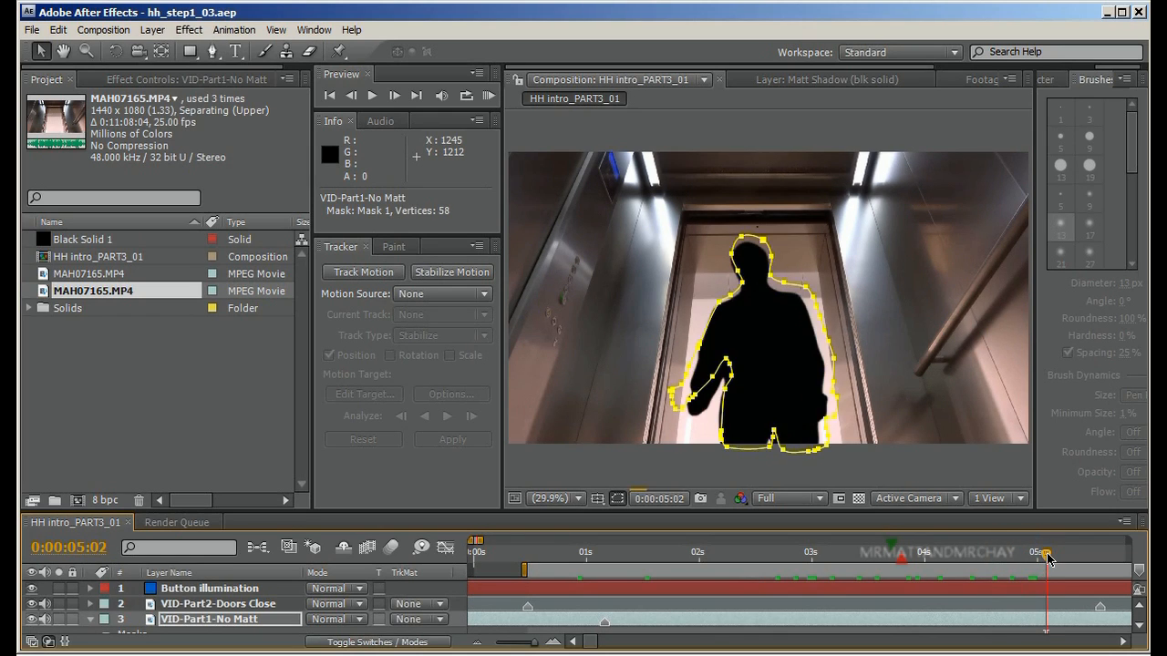
pyautogui.moveTo(1047, 558); pyautogui.dragTo(1061, 563)
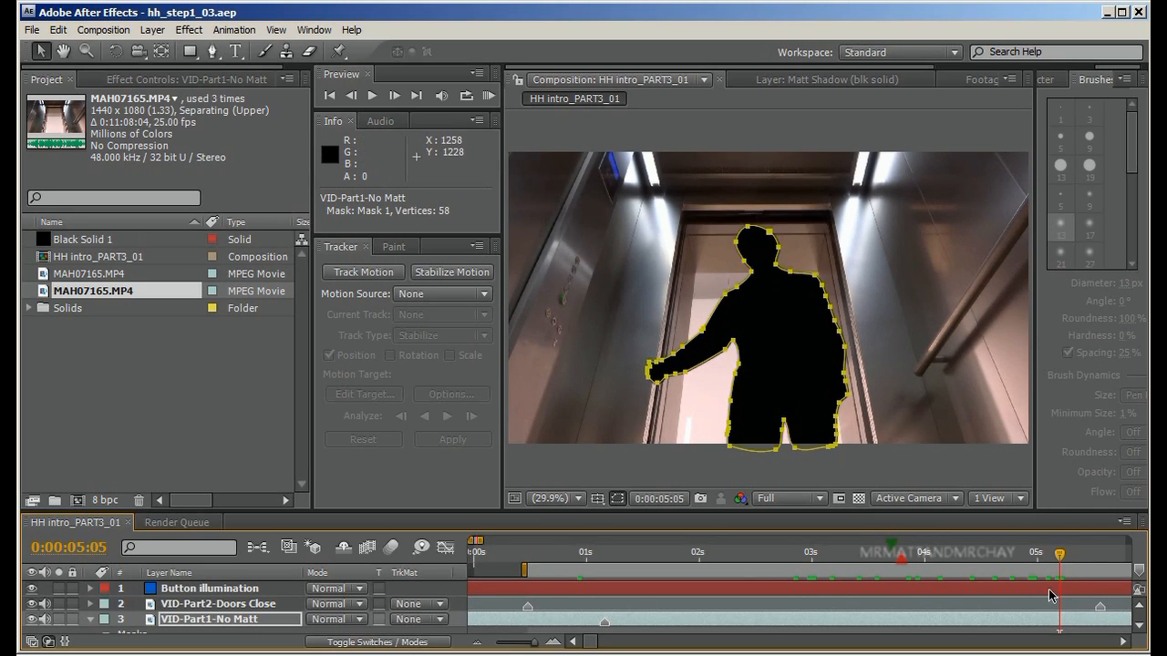
# Give the timeline more height and expand the Mask 1 properties of VID-Part1-No Matt at 0:00:04:21.
pyautogui.moveTo(1043, 510); pyautogui.dragTo(1043, 469)
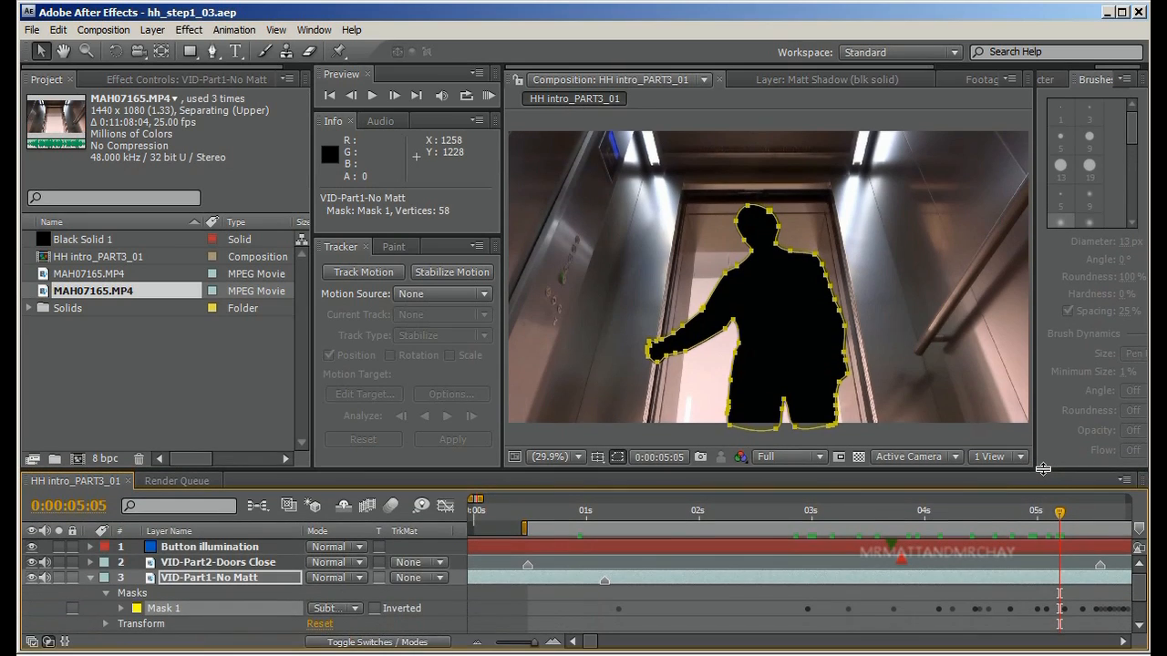
pyautogui.click(1019, 511)
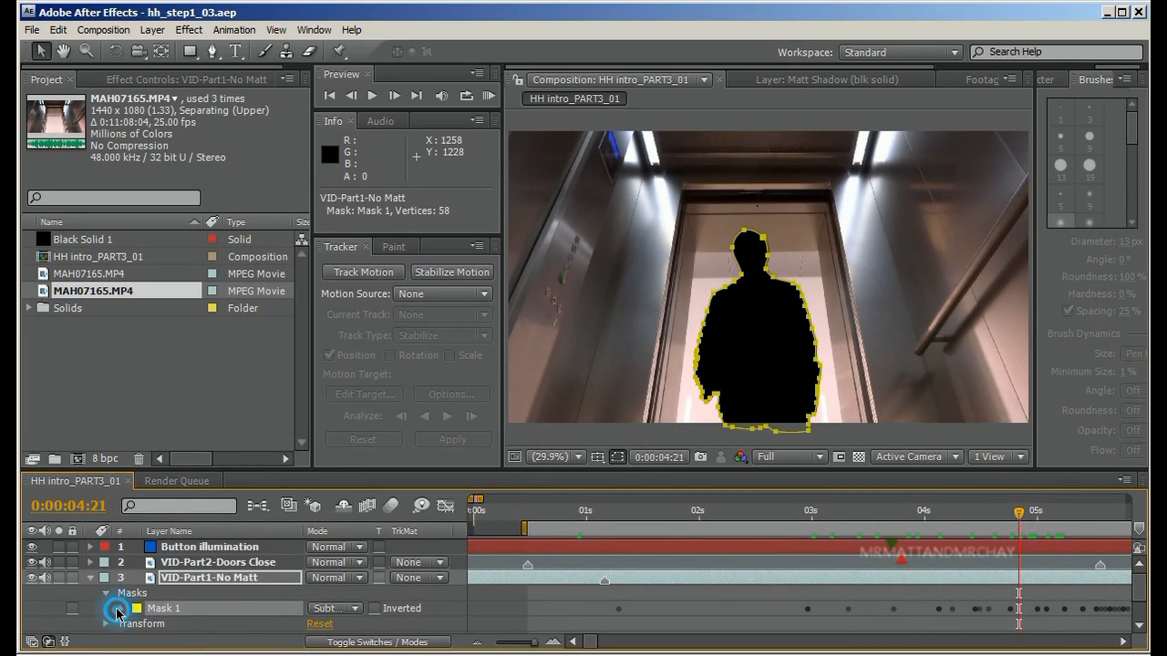
pyautogui.click(120, 608)
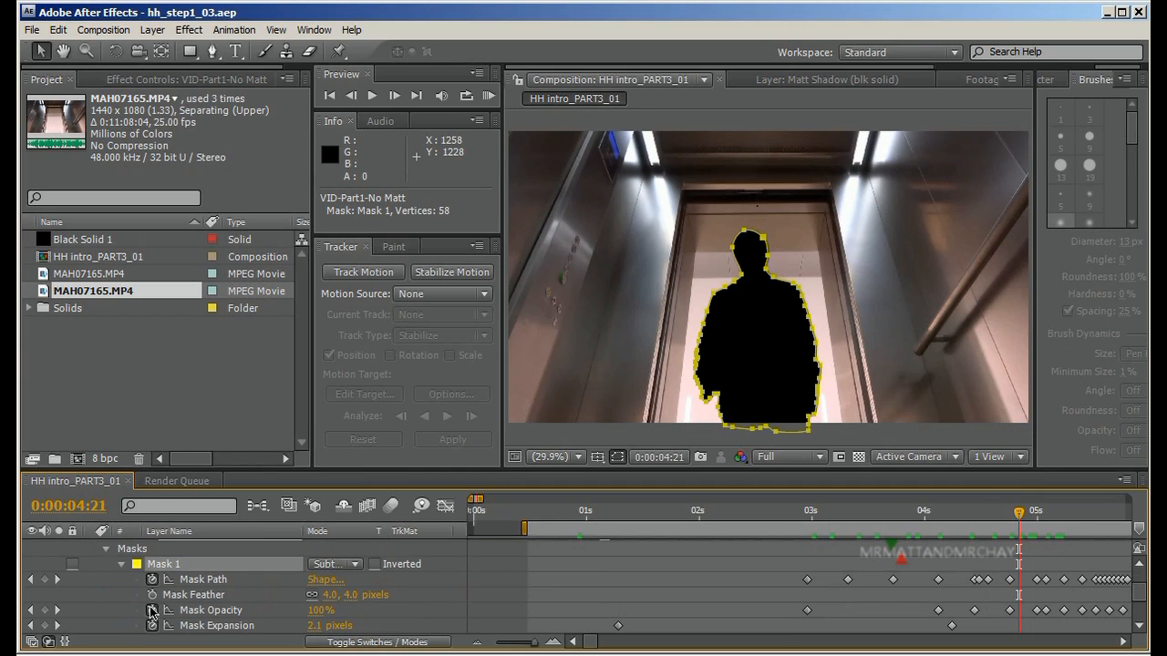
# Compare the Mask Path keyframes at 0:00:04:03 and 0:00:03:18, and scrub the mask's in-between shapes up to 0:00:04:16.
pyautogui.click(938, 514)
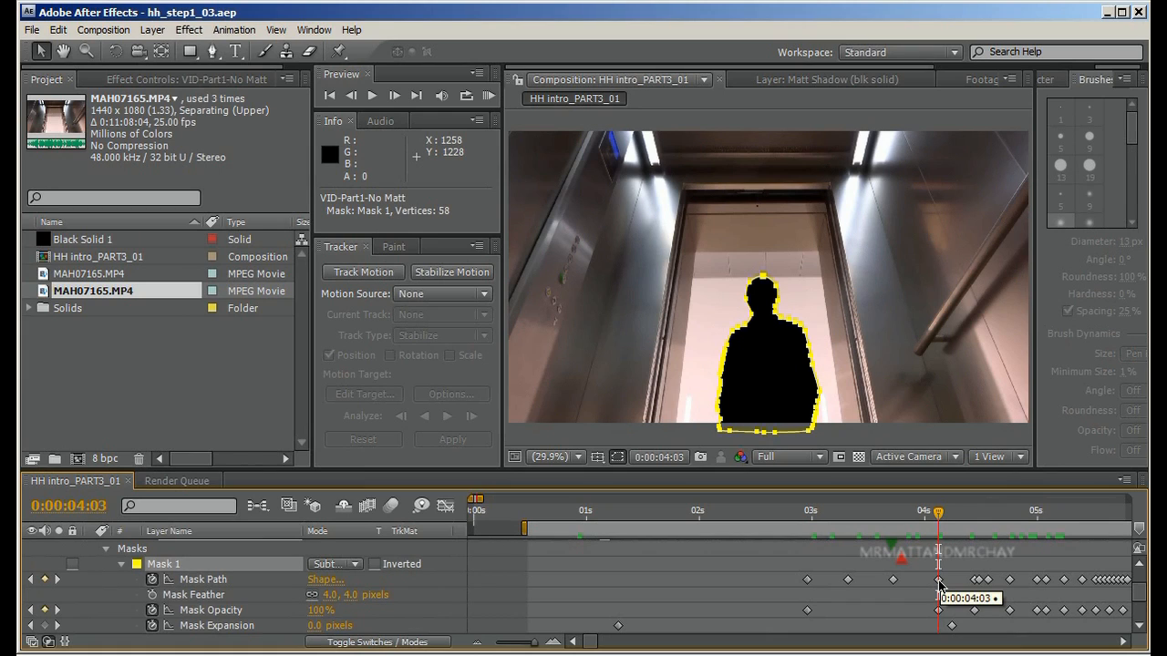
pyautogui.click(893, 514)
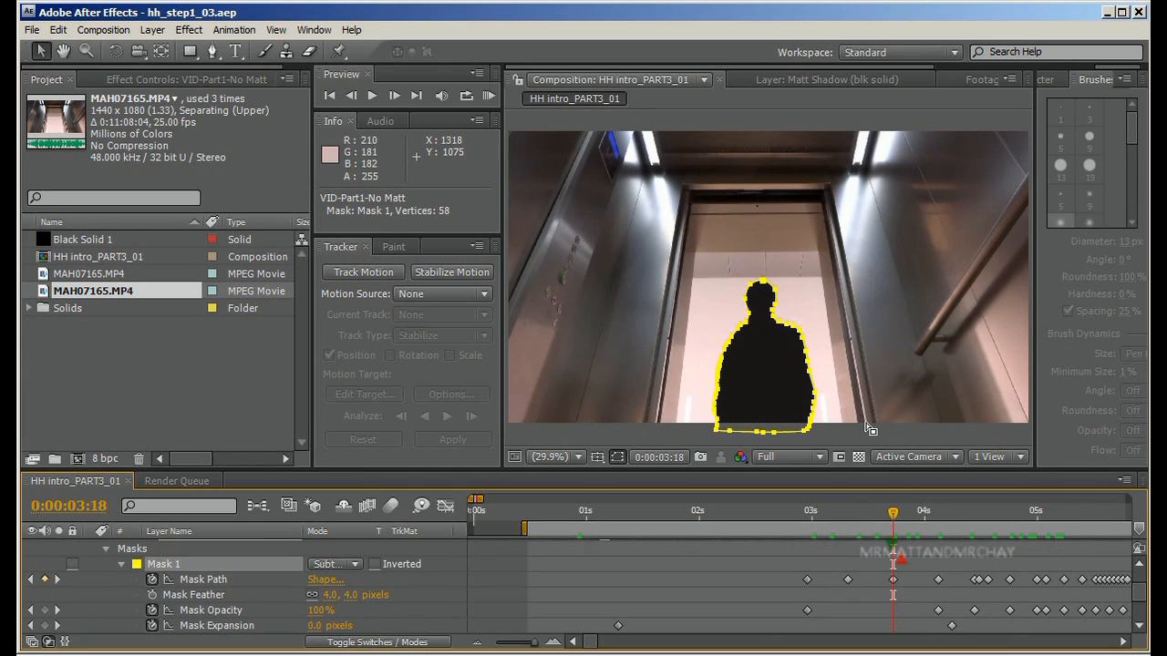
pyautogui.moveTo(896, 516); pyautogui.dragTo(942, 528)
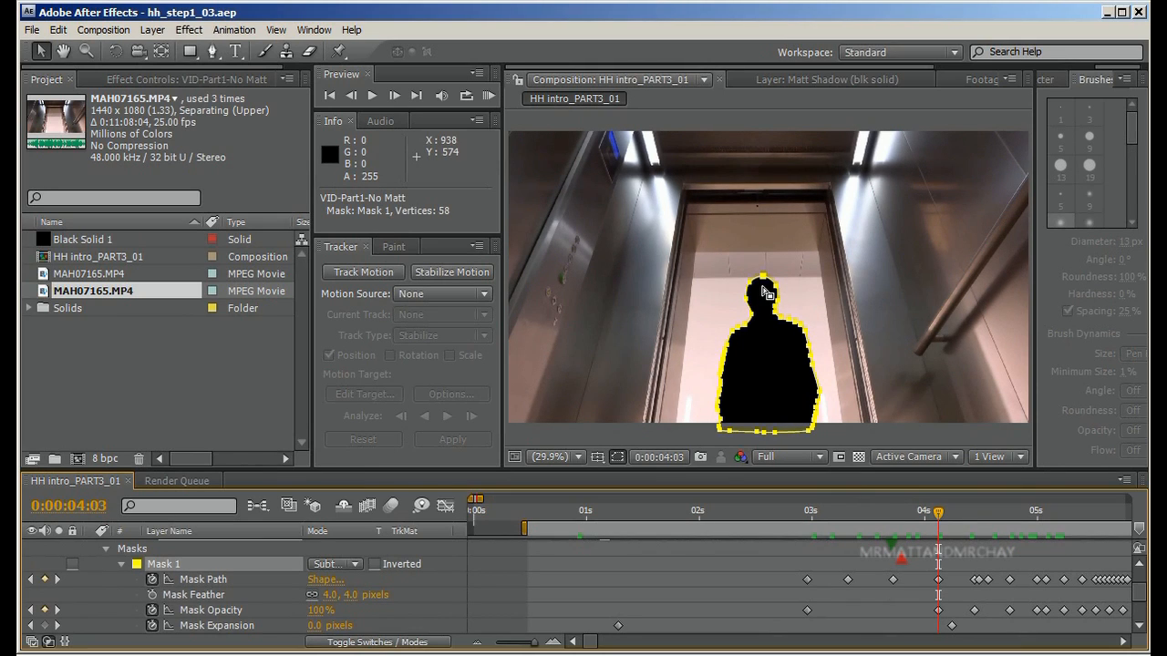
pyautogui.click(894, 518)
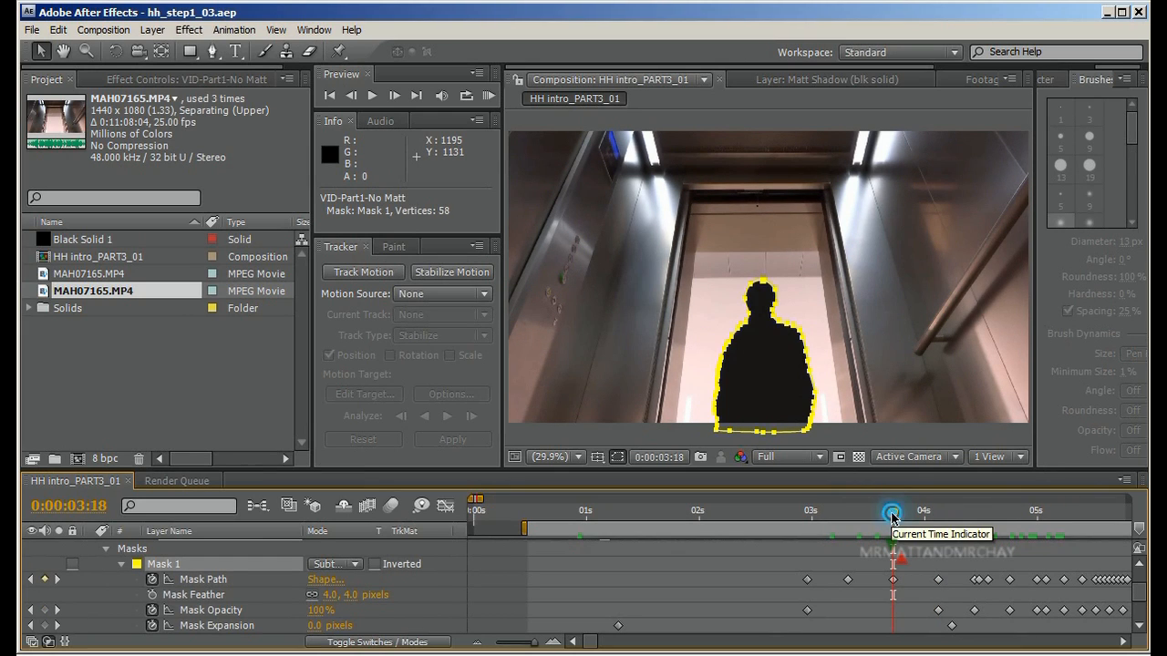
pyautogui.moveTo(892, 517); pyautogui.dragTo(997, 521)
pyautogui.click(893, 517)
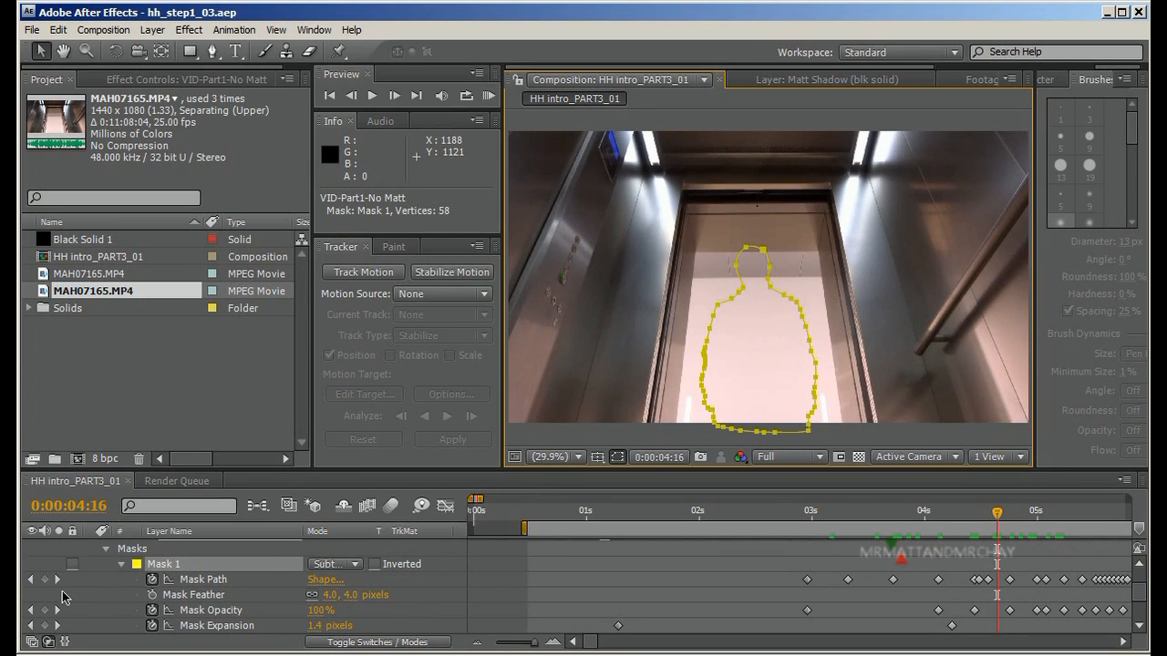
# At the 0:00:04:14 Mask Path keyframe, reshape Mask 1 by moving the individual vertices around the figure's head outward.
pyautogui.click(31, 580)
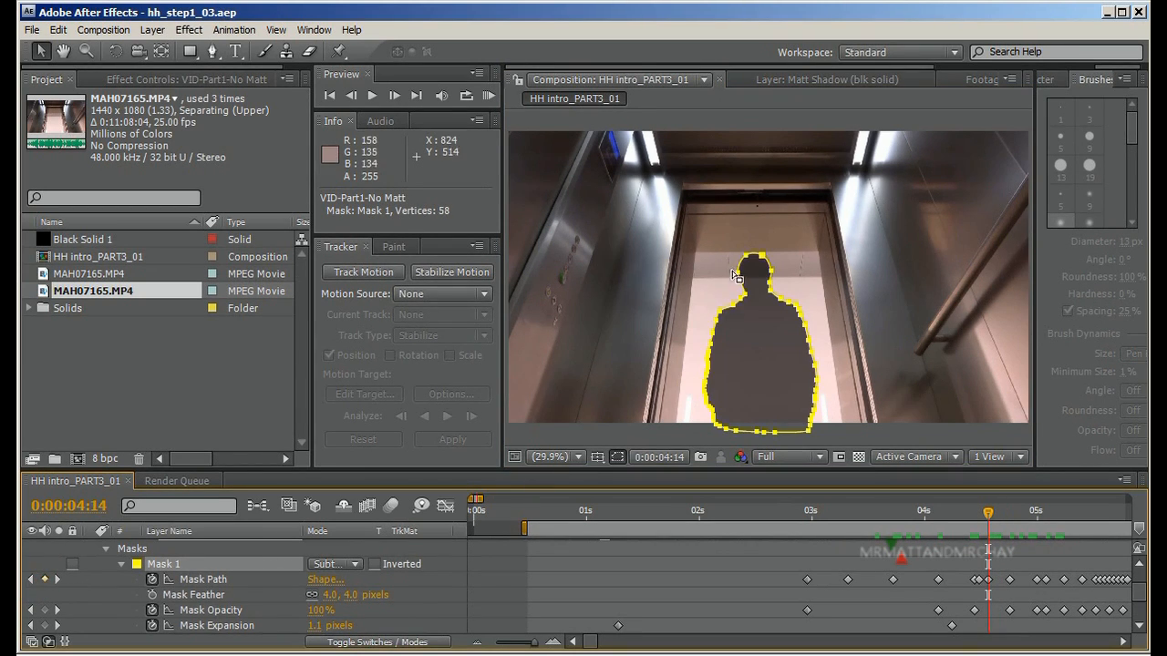
pyautogui.moveTo(739, 274); pyautogui.dragTo(732, 268)
pyautogui.hotkey('ctrl', 'z')
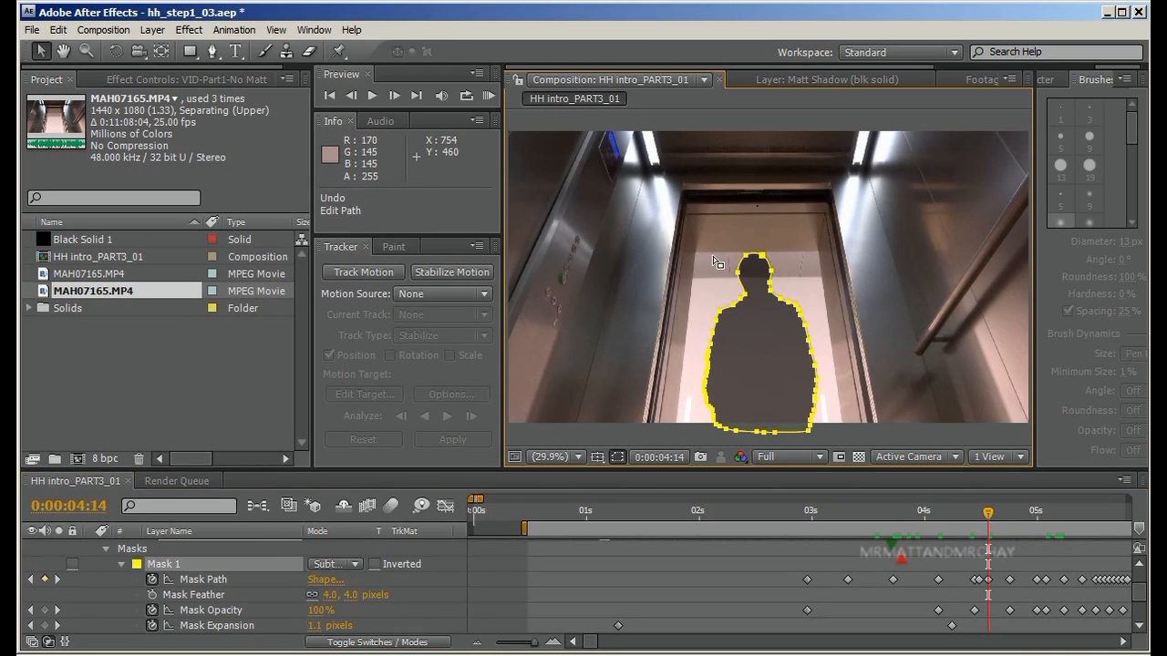
pyautogui.click(739, 273)
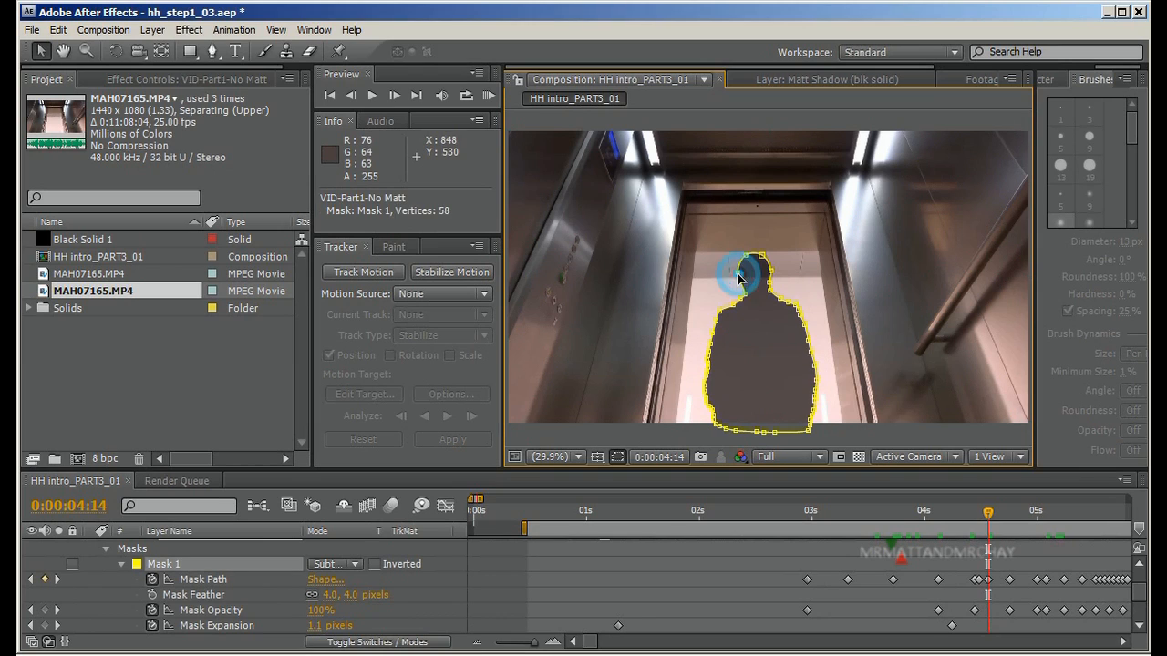
pyautogui.click(745, 254)
pyautogui.moveTo(762, 255); pyautogui.dragTo(778, 271)
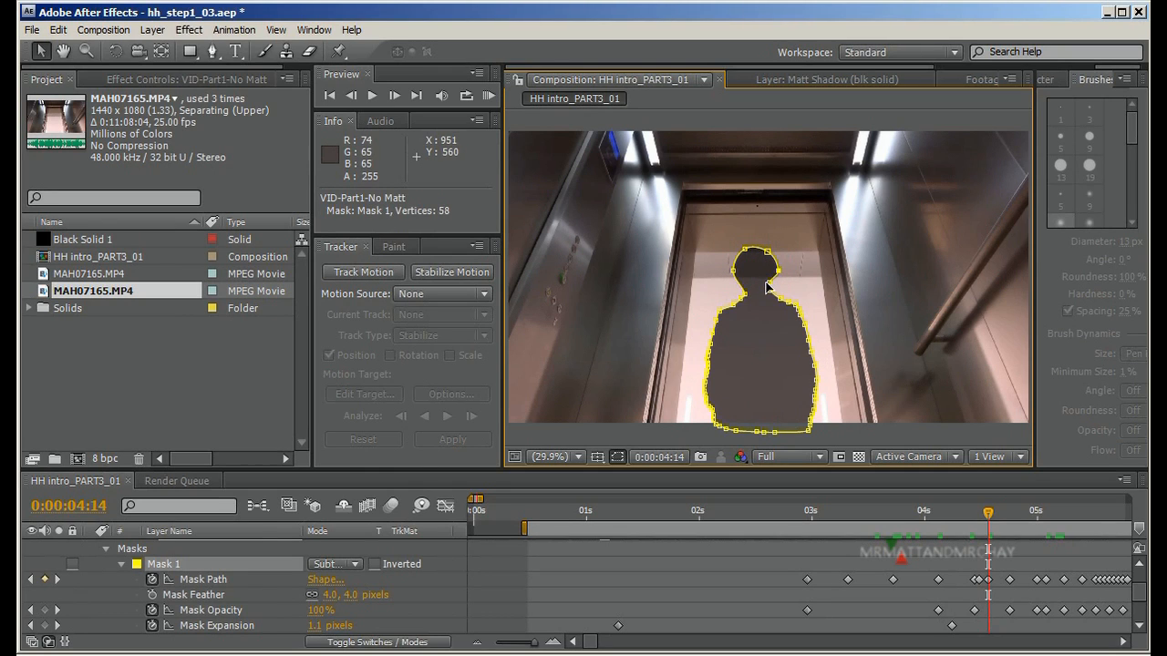
pyautogui.click(771, 286)
# Review the remaining Mask 1 keyframes by scrubbing the composition through 0:00:05:13 to 0:00:07:11.
pyautogui.moveTo(988, 513); pyautogui.dragTo(1096, 512)
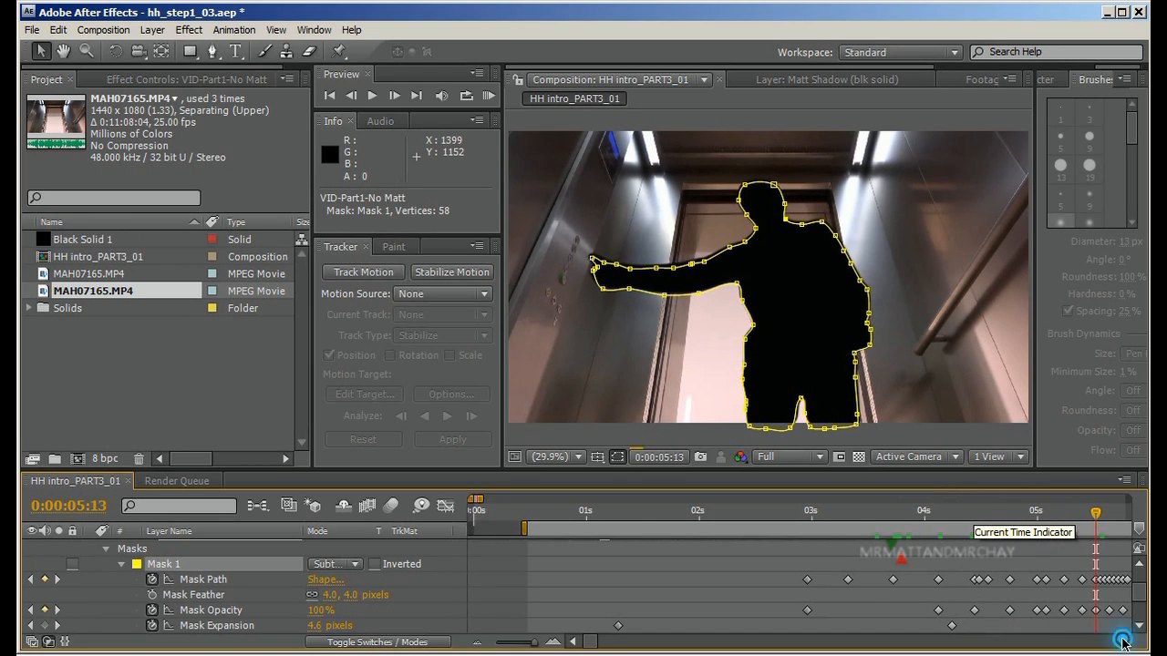
pyautogui.click(1123, 642)
pyautogui.click(1123, 642)
pyautogui.click(1123, 642)
pyautogui.click(1123, 642)
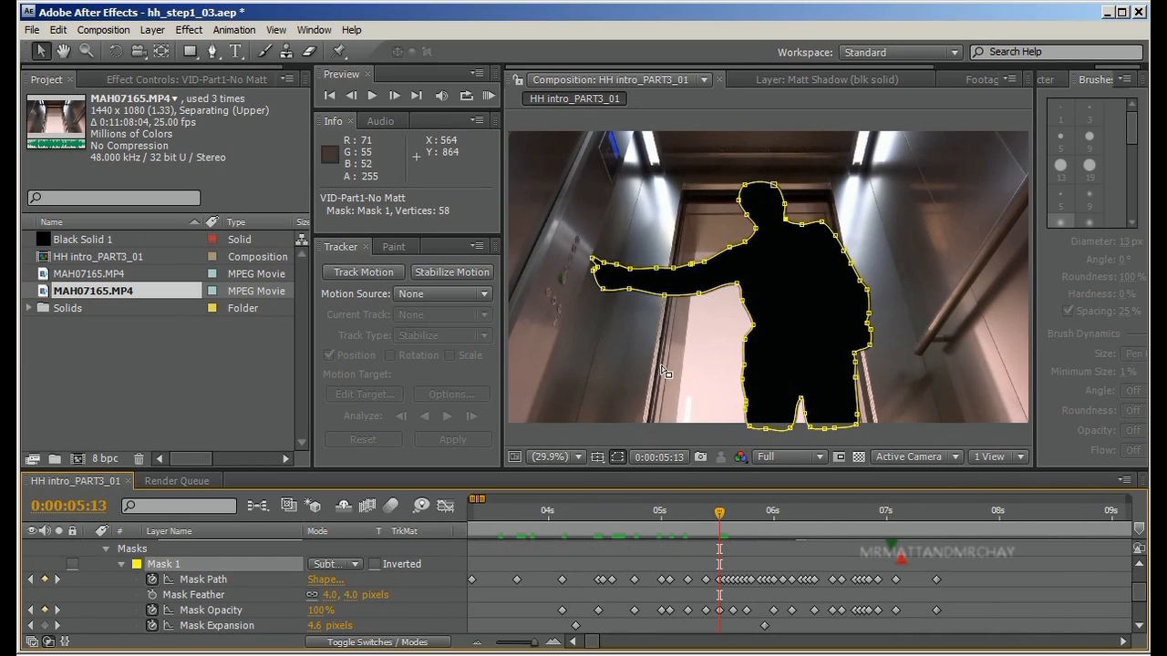
pyautogui.moveTo(720, 518); pyautogui.dragTo(940, 517)
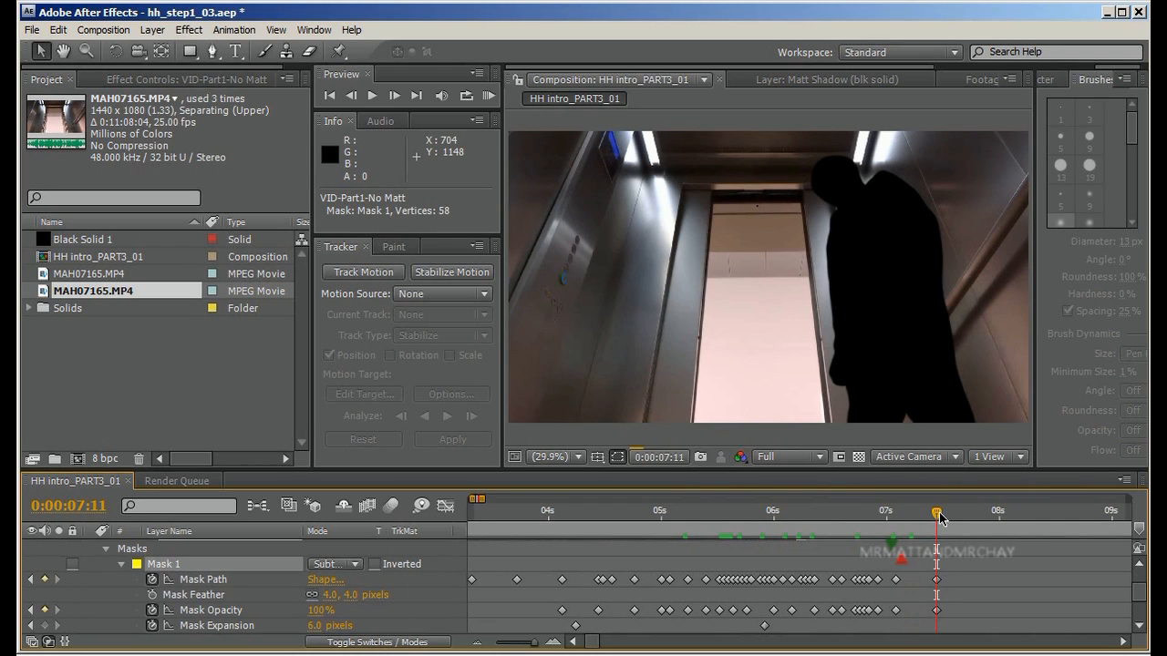
# Play the MAH07165.MP4 footage to 0:01:35:03 to examine the actor standing against the elevator wall.
pyautogui.click(372, 95)
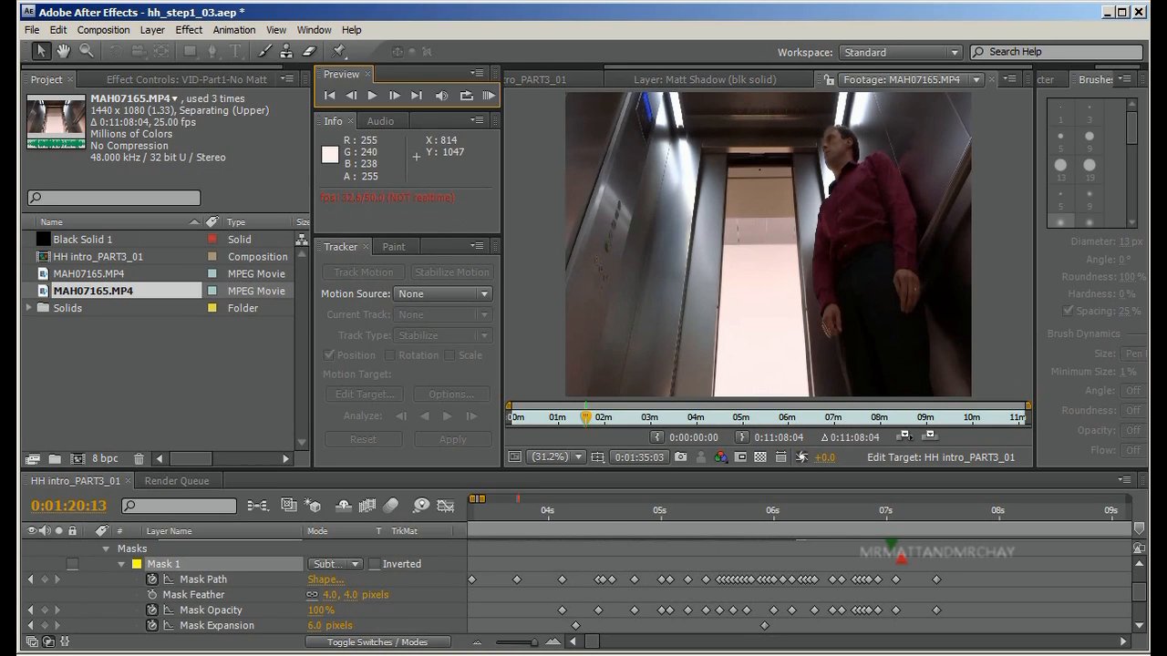
pyautogui.moveTo(812, 653)
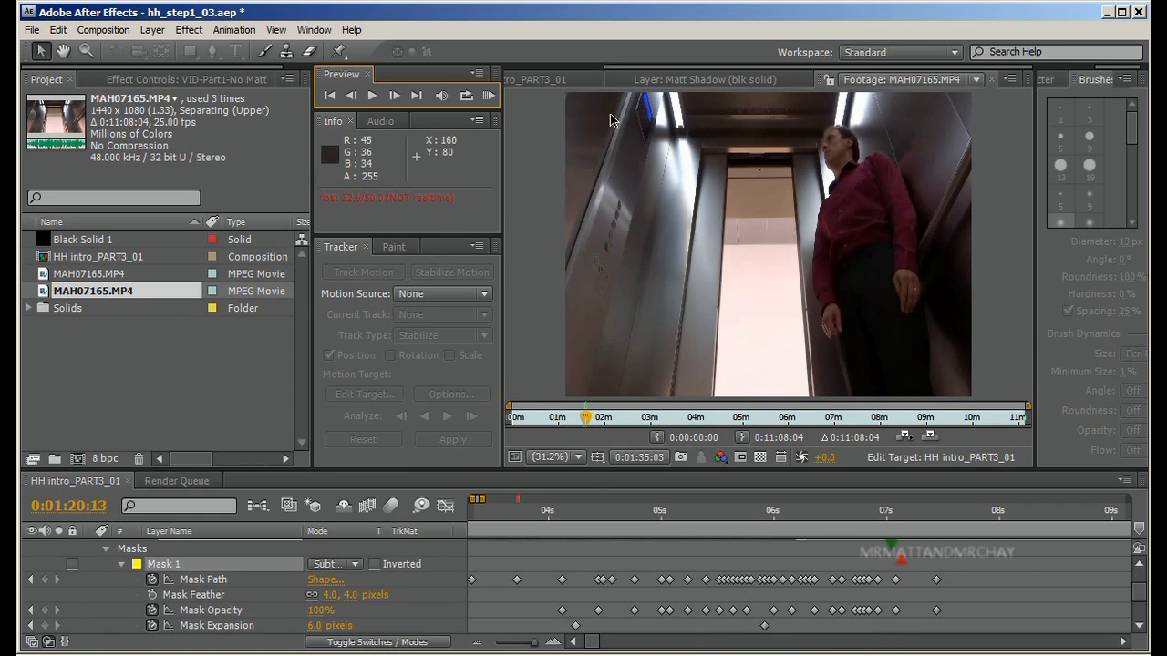
# Return to the HH intro_PART3_01 composition and scrub the shadow figure from 0:00:04:16 to 0:00:06:03.
pyautogui.click(558, 80)
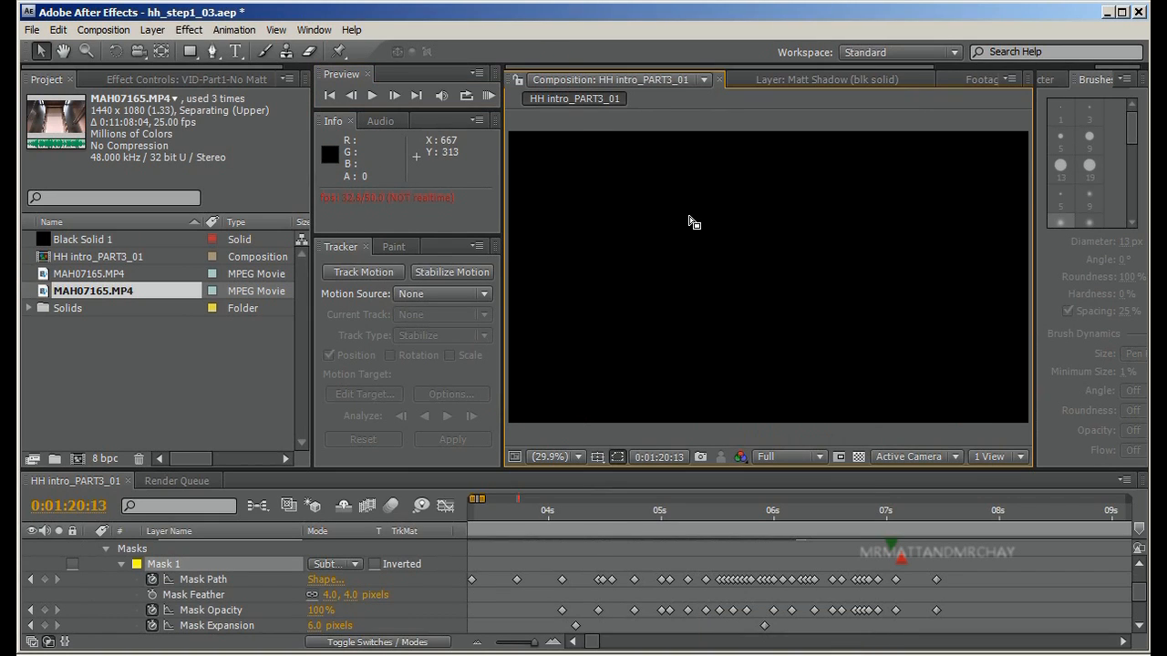
pyautogui.click(621, 516)
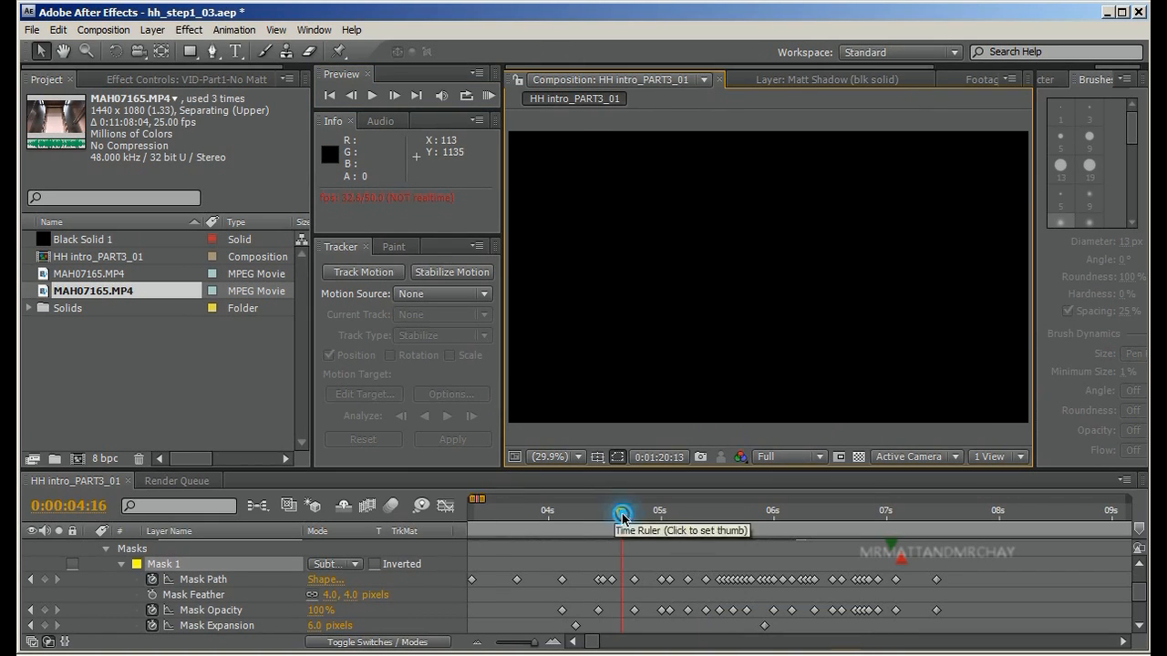
pyautogui.moveTo(621, 516); pyautogui.dragTo(842, 516)
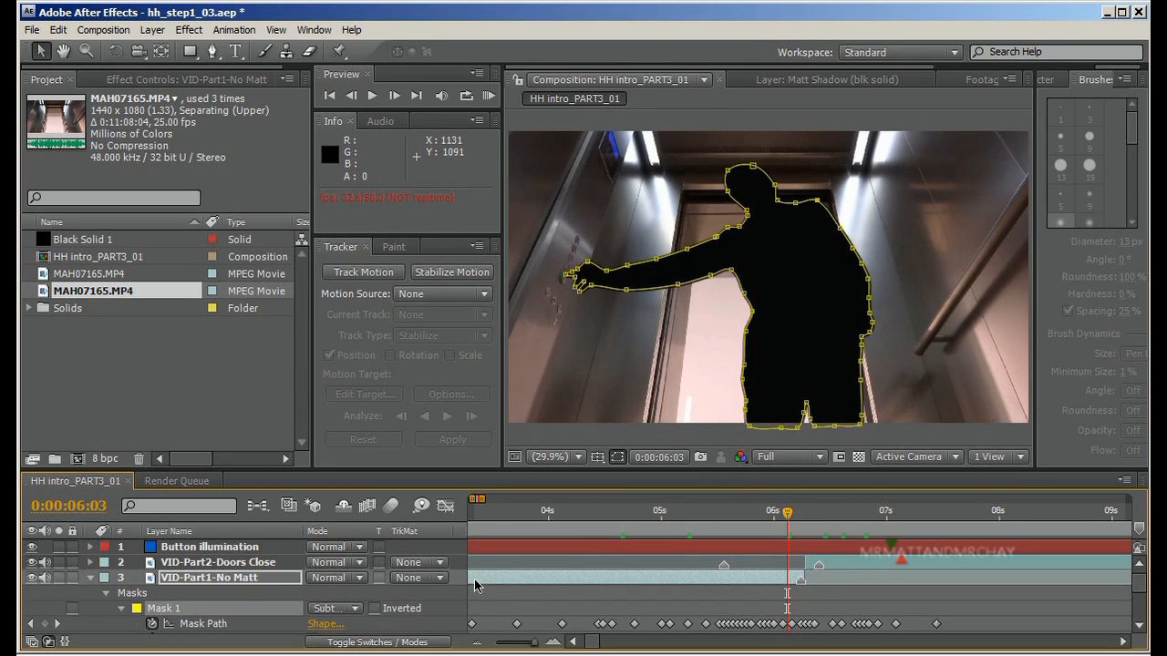
# Compare the VID-Part1-No Matt and VID-Part2-Doors Close layers at their junction, and scrub across the cut to 0:00:06:22.
pyautogui.click(476, 580)
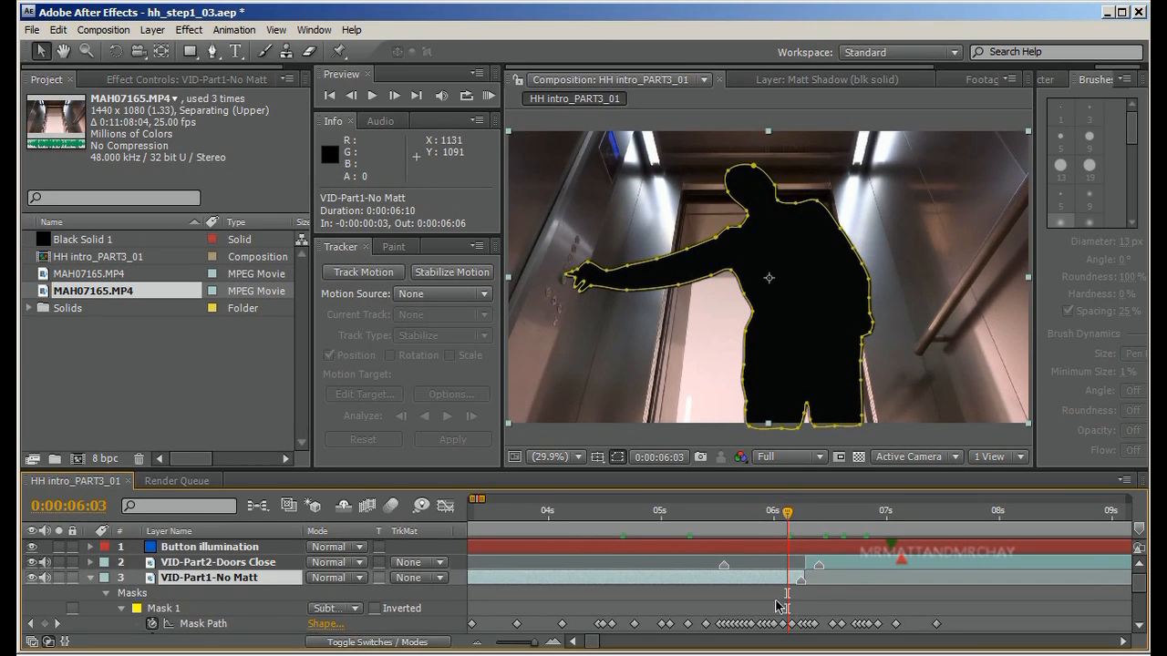
pyautogui.click(853, 566)
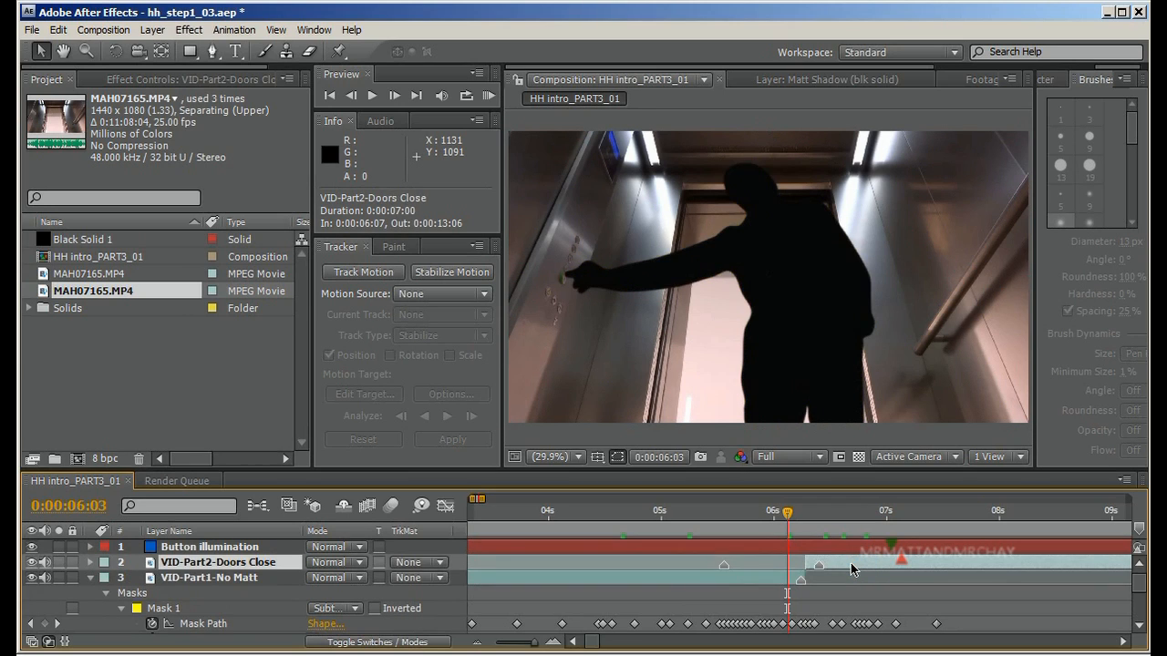
pyautogui.click(781, 577)
pyautogui.click(835, 564)
pyautogui.moveTo(789, 514); pyautogui.dragTo(814, 514)
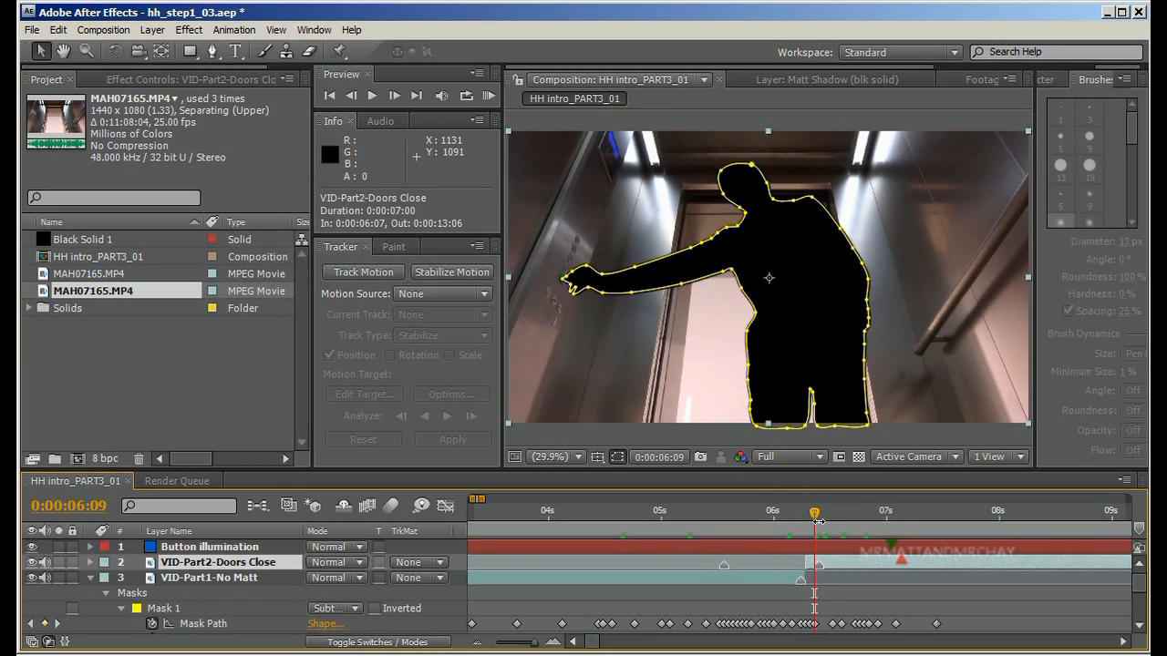
pyautogui.moveTo(817, 516); pyautogui.dragTo(874, 518)
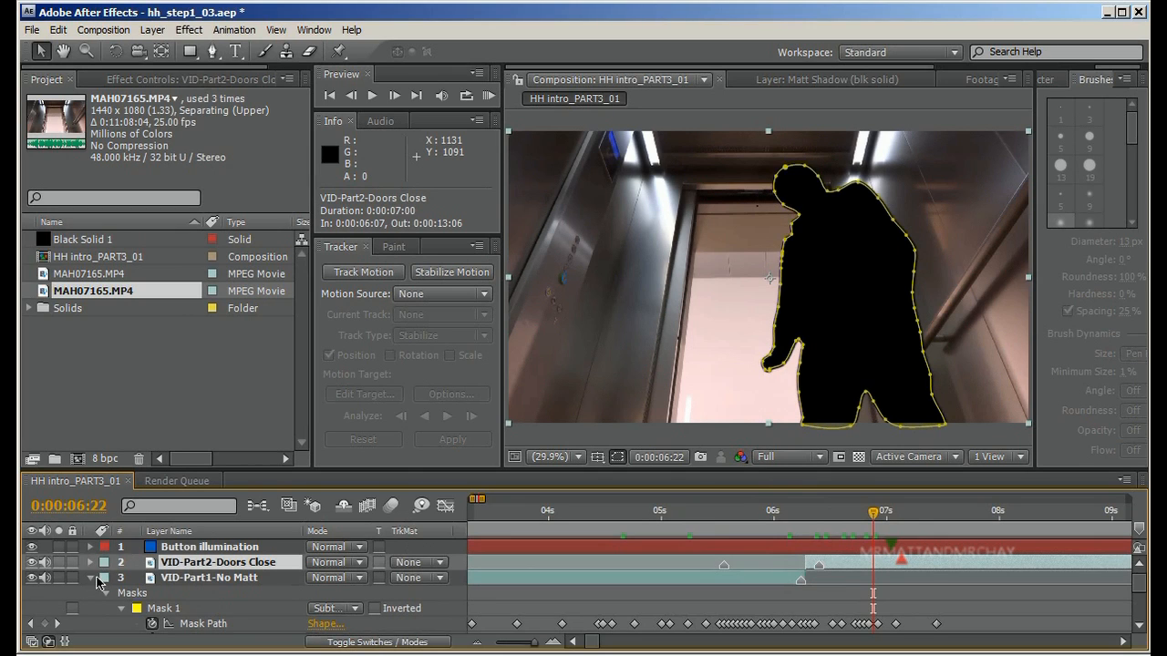
# Collapse the VID-Part1-No Matt layer, and hide and show Matt Shadow (blk solid) to compare the frame with and without it.
pyautogui.click(95, 578)
pyautogui.click(32, 594)
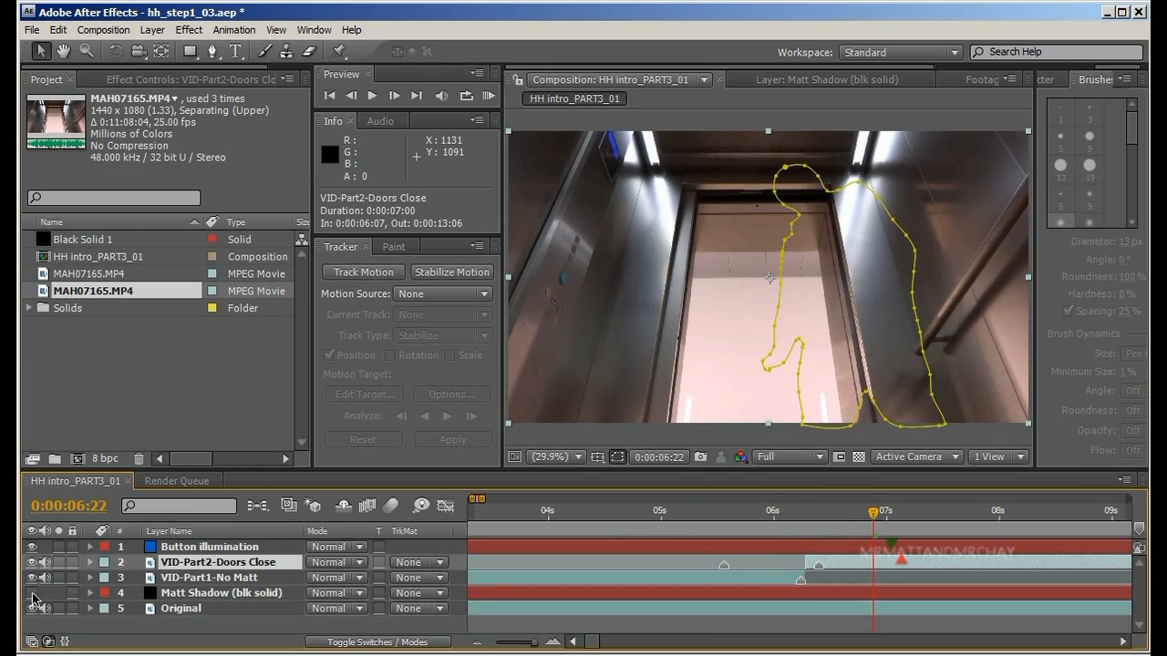
pyautogui.click(32, 594)
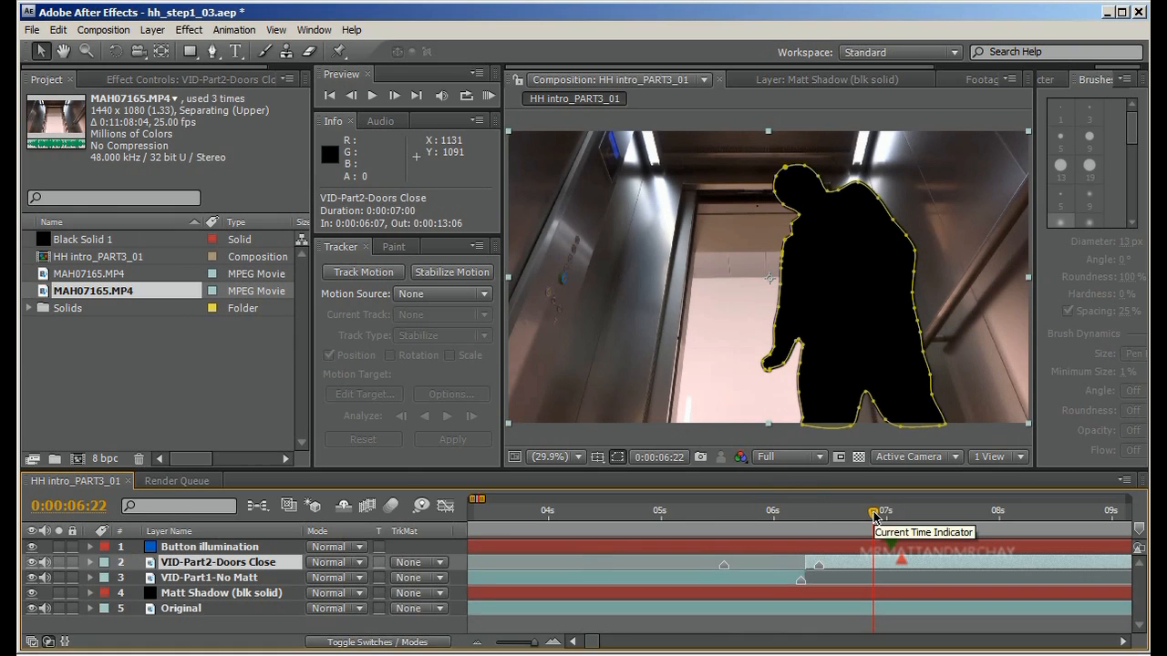
# Scrub to 0:00:09:03 and magnify the composition to 400% around the blue-ringed elevator button.
pyautogui.moveTo(873, 516); pyautogui.dragTo(743, 526)
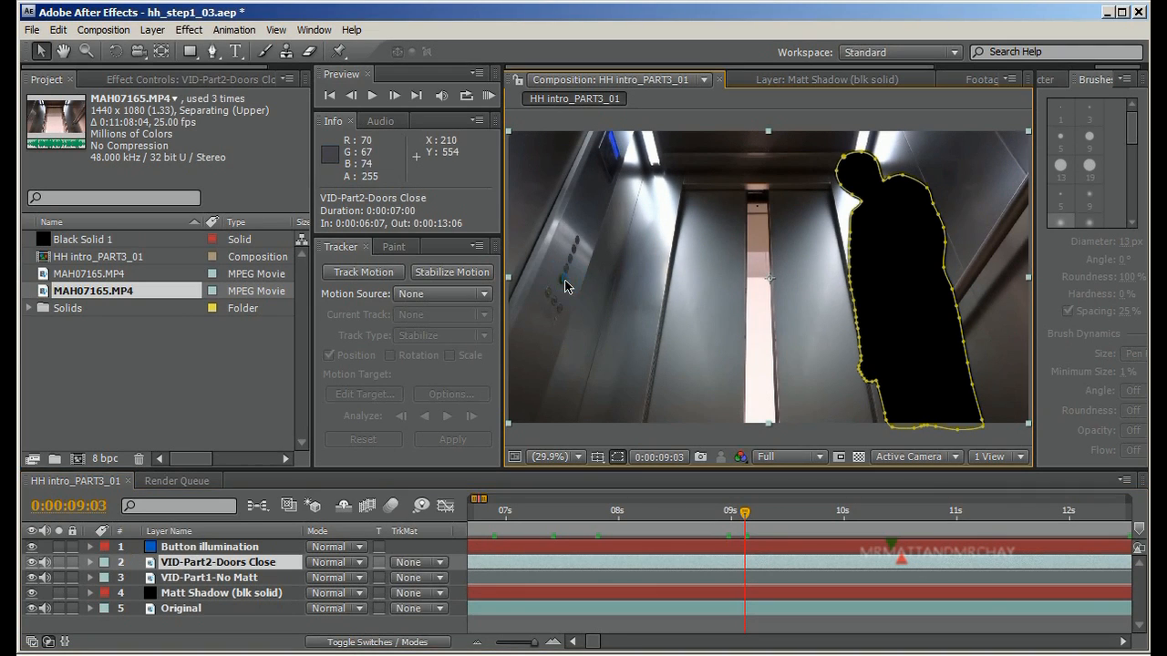
pyautogui.click(580, 457)
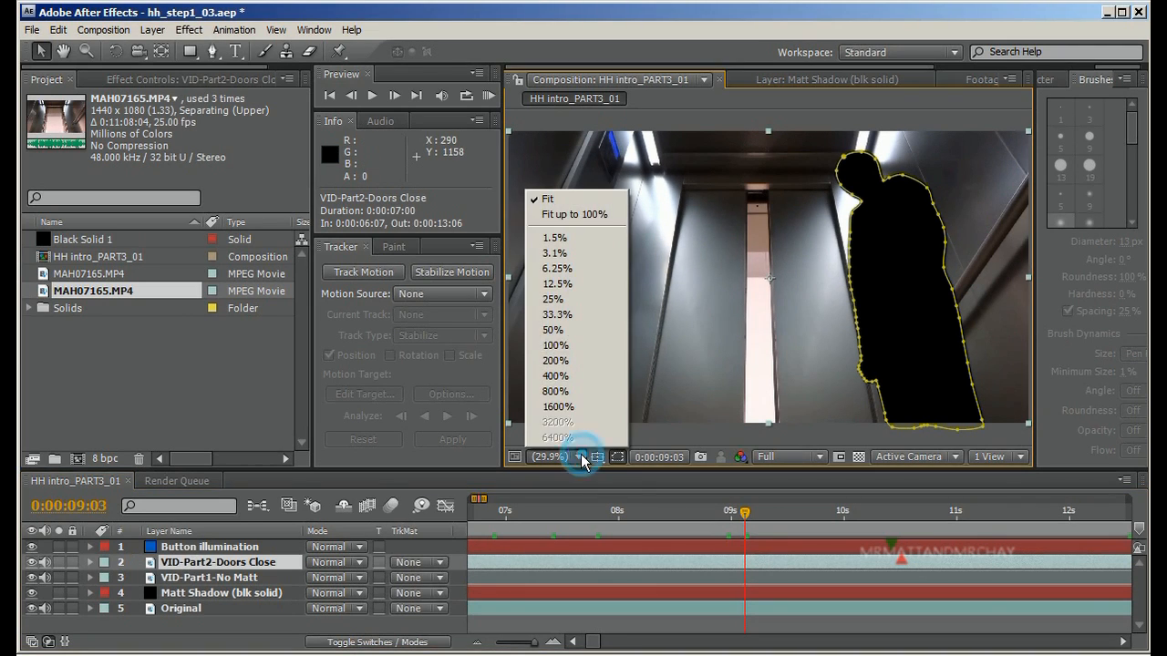
pyautogui.click(571, 345)
pyautogui.press('h')
pyautogui.moveTo(617, 303); pyautogui.dragTo(828, 333)
pyautogui.moveTo(724, 260); pyautogui.dragTo(889, 382)
pyautogui.moveTo(705, 298); pyautogui.dragTo(895, 283)
pyautogui.moveTo(756, 384); pyautogui.dragTo(826, 234)
pyautogui.press('v')
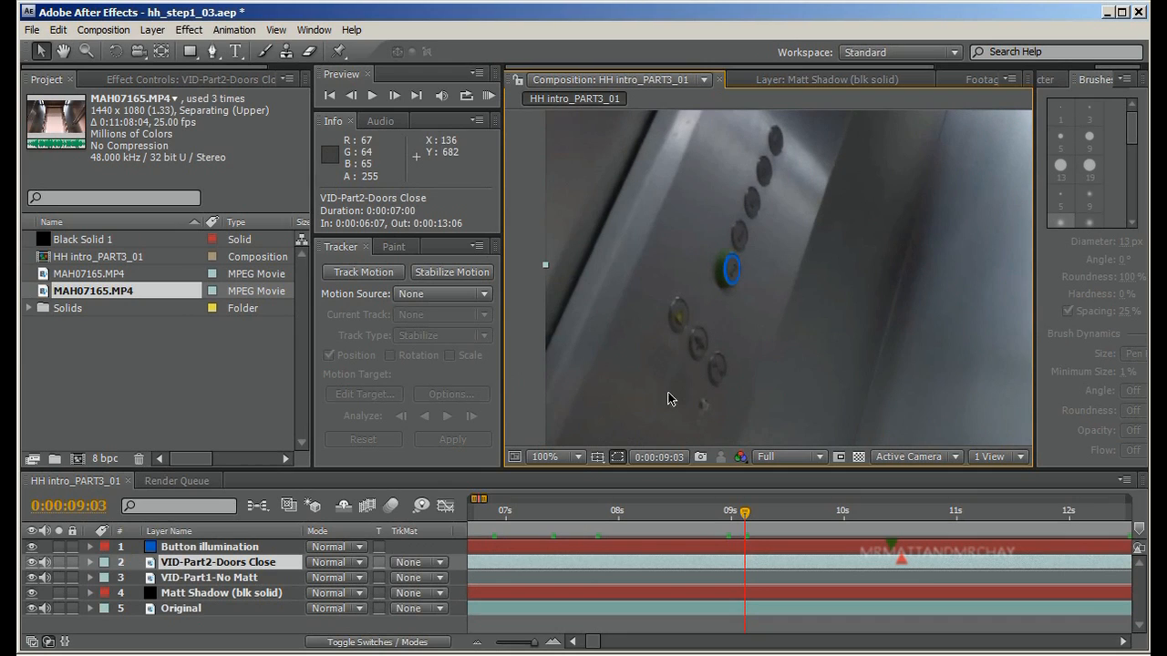
pyautogui.click(572, 458)
pyautogui.click(573, 360)
pyautogui.press('space')
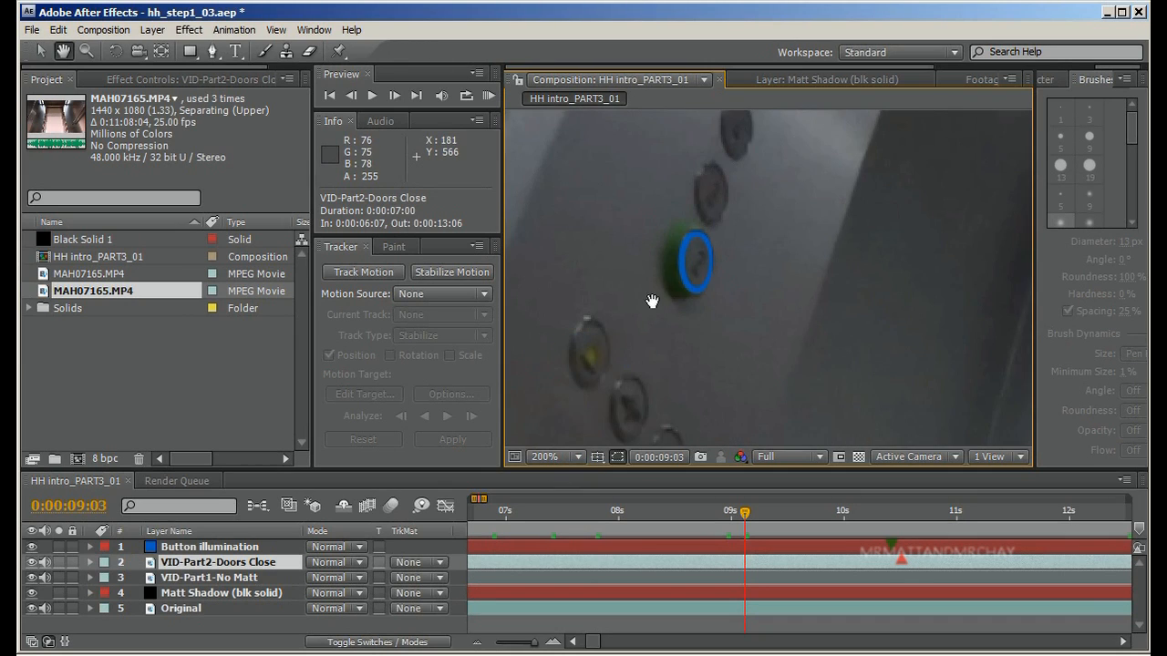
pyautogui.moveTo(651, 302); pyautogui.dragTo(698, 320)
pyautogui.click(579, 456)
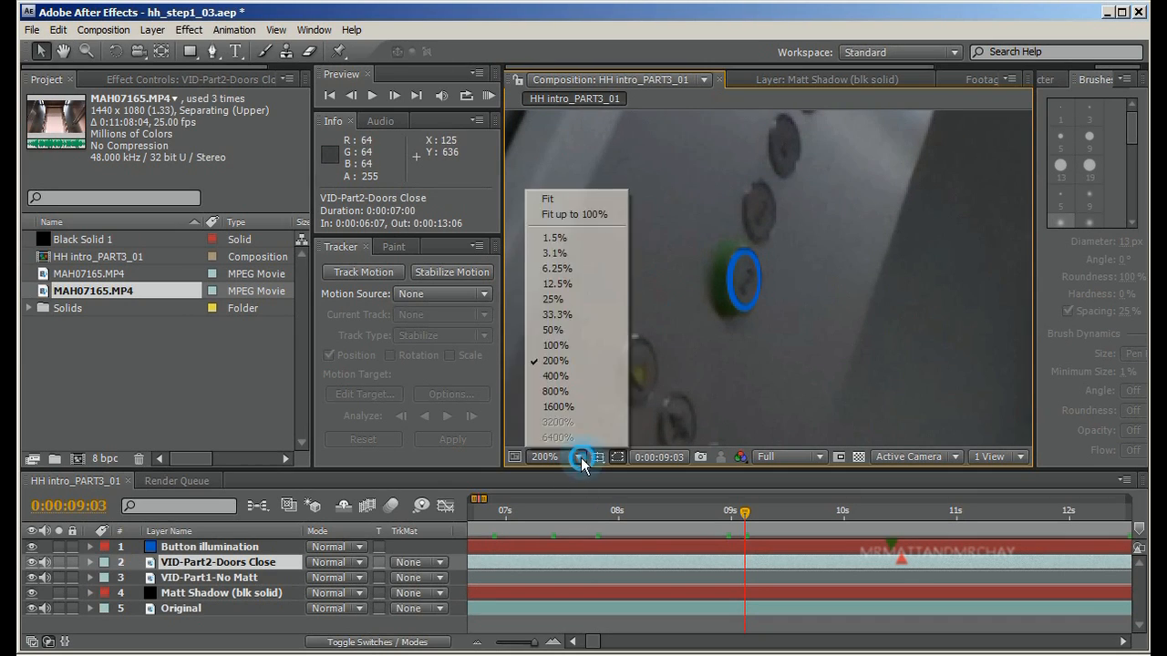
pyautogui.click(572, 376)
pyautogui.press('space')
pyautogui.moveTo(656, 318); pyautogui.dragTo(691, 320)
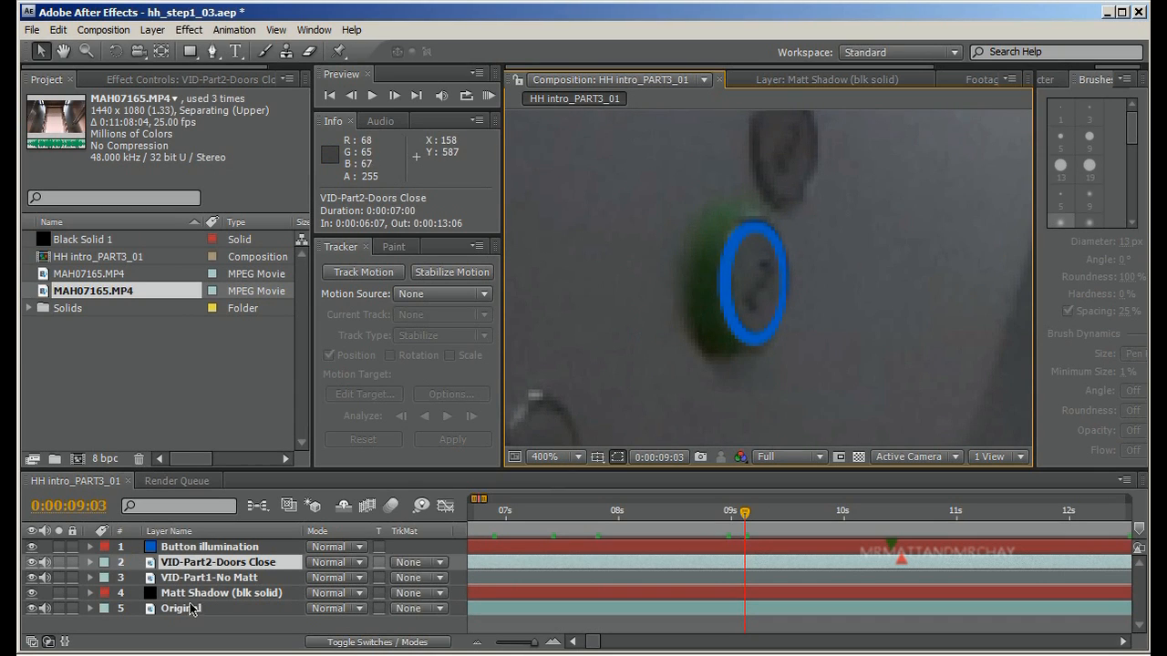
# Hide and show the Button illumination layer to compare the elevator button with and without its blue ring.
pyautogui.click(173, 549)
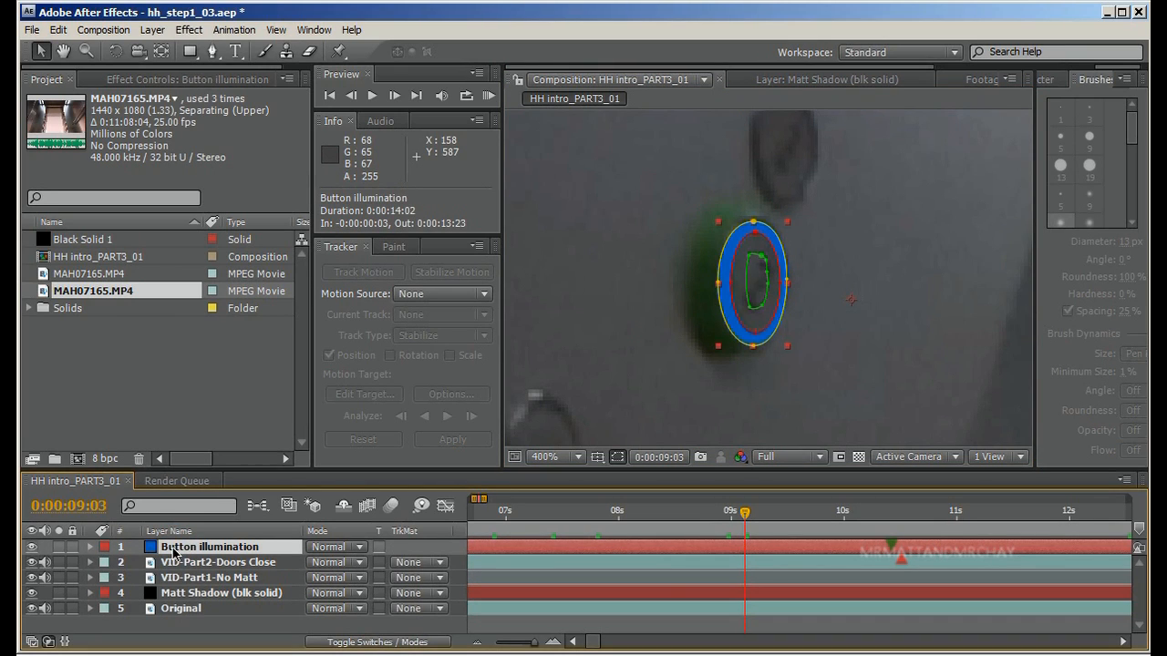
pyautogui.click(33, 548)
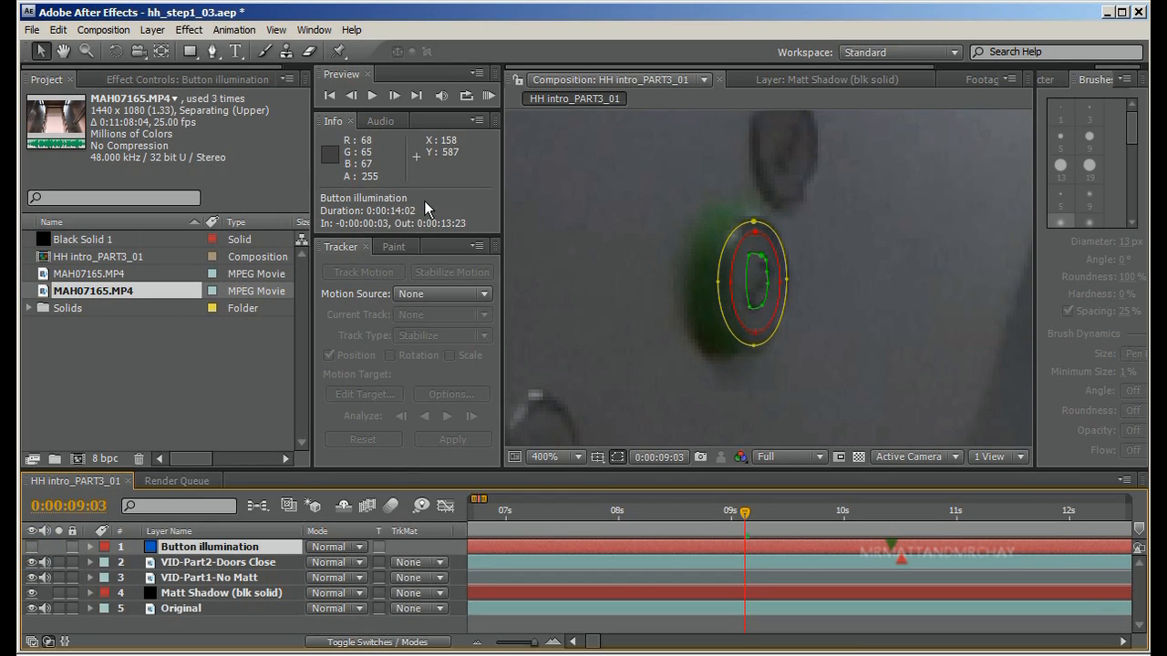
pyautogui.click(606, 184)
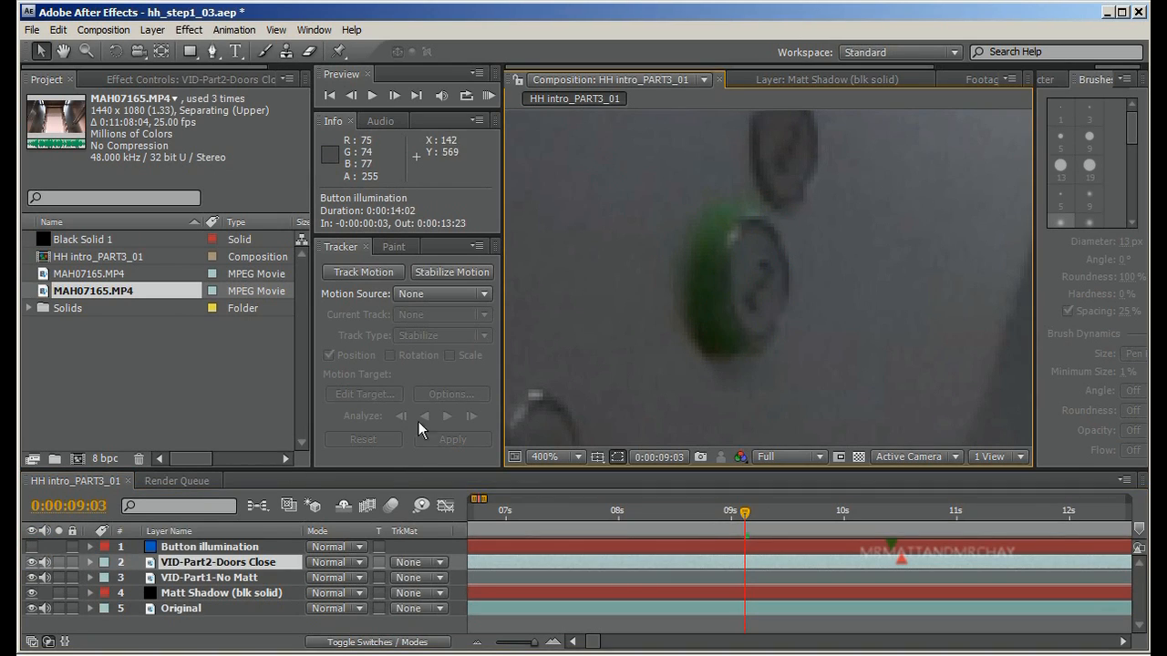
pyautogui.click(33, 548)
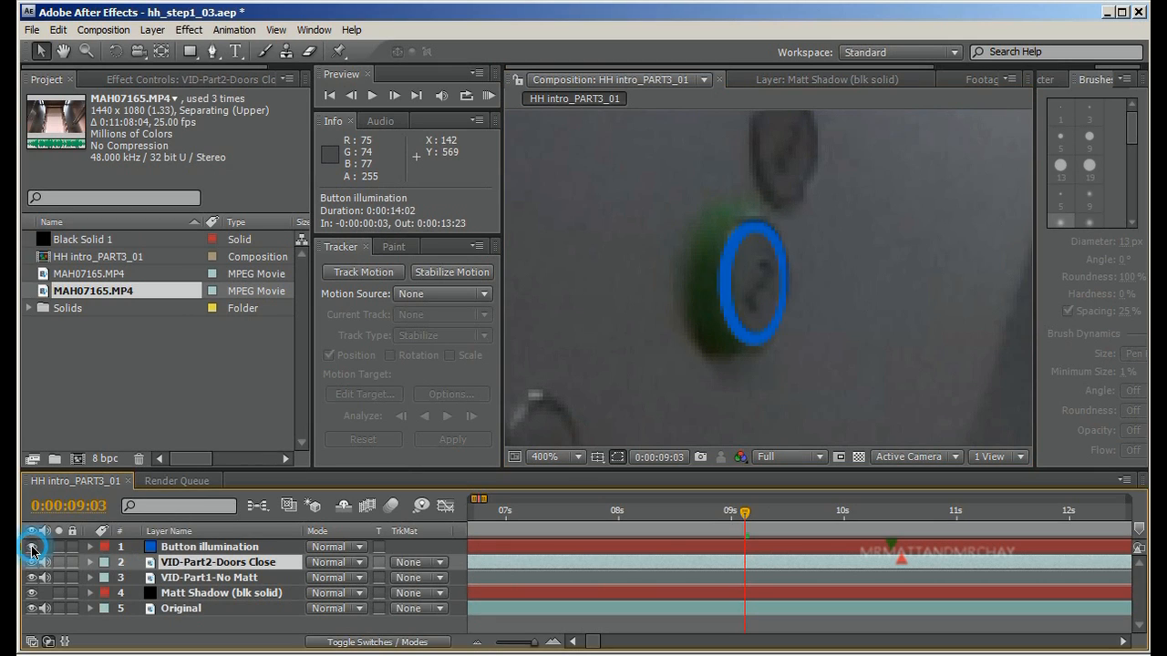
# Expand the Button illumination layer to examine its Mask 2, Mask 3, Mask 4 and Transform properties.
pyautogui.click(208, 548)
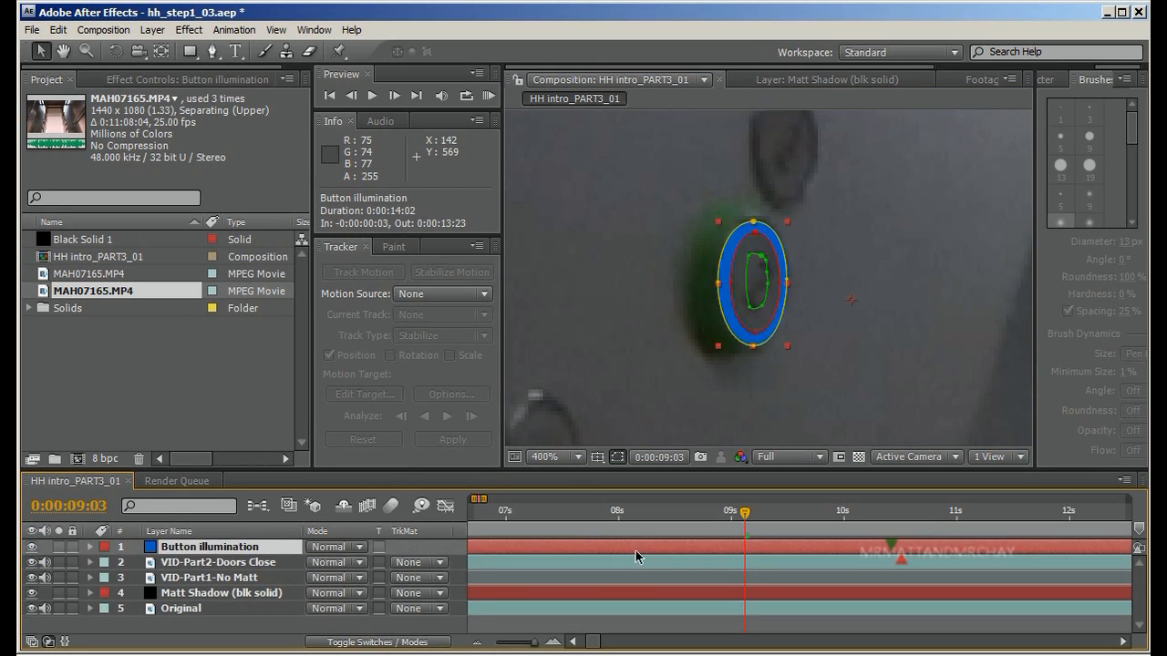
pyautogui.click(89, 547)
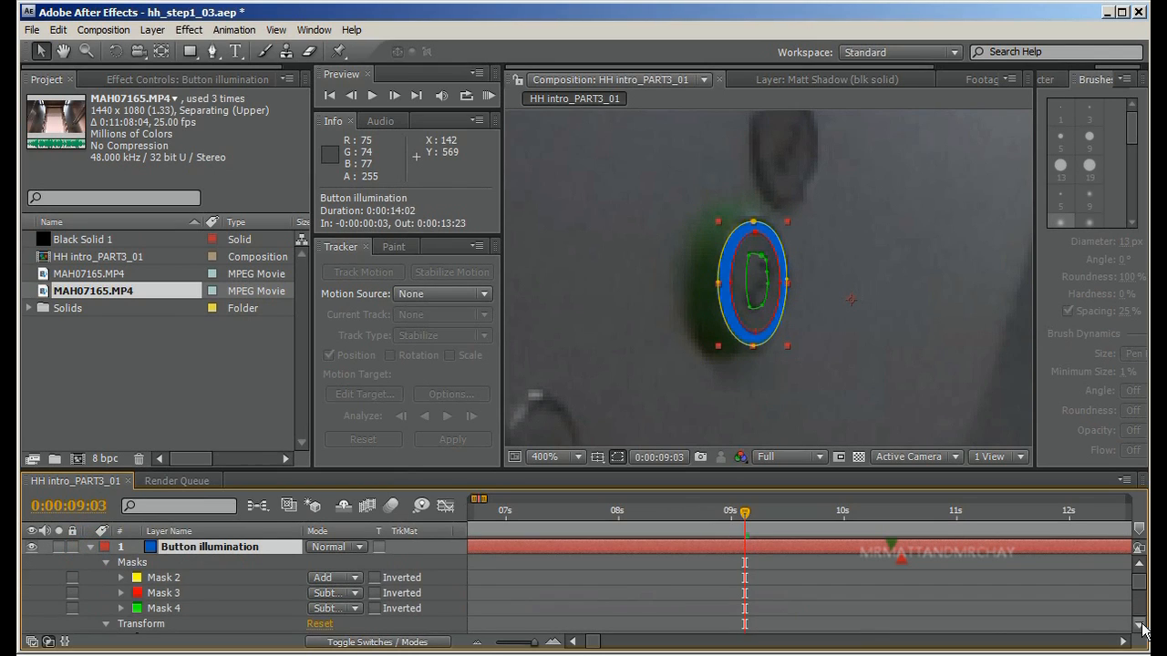
pyautogui.click(1140, 629)
pyautogui.click(1139, 629)
pyautogui.click(1140, 629)
pyautogui.click(1139, 629)
pyautogui.click(1139, 627)
pyautogui.click(1139, 627)
pyautogui.click(1139, 627)
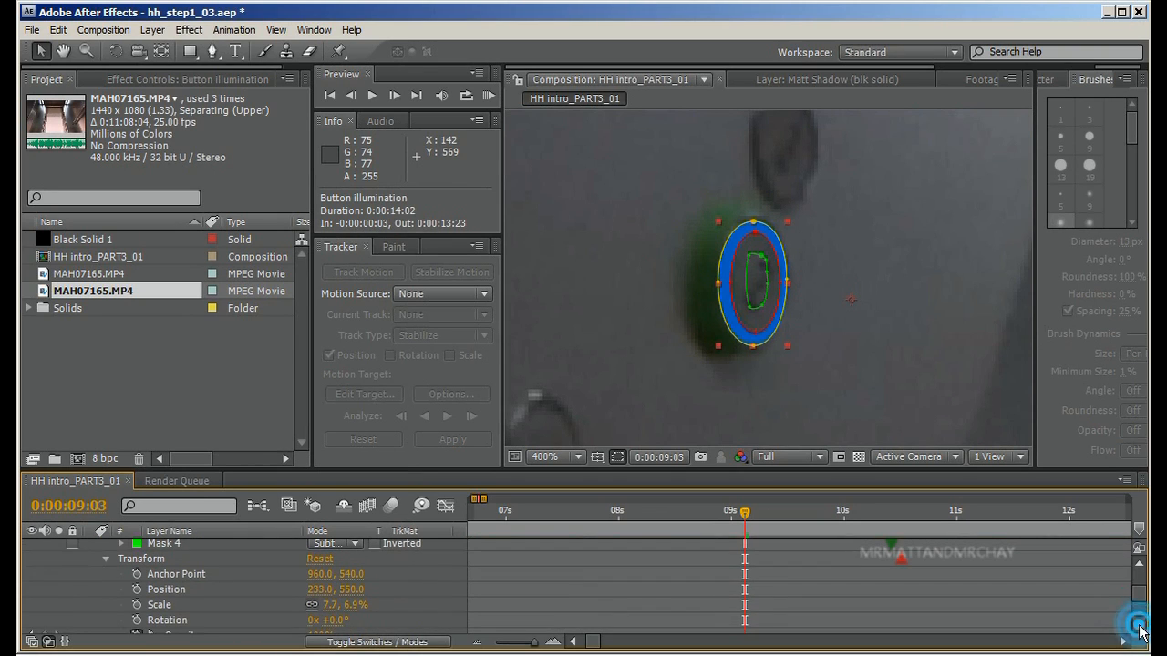
pyautogui.scroll(4, 1142, 604)
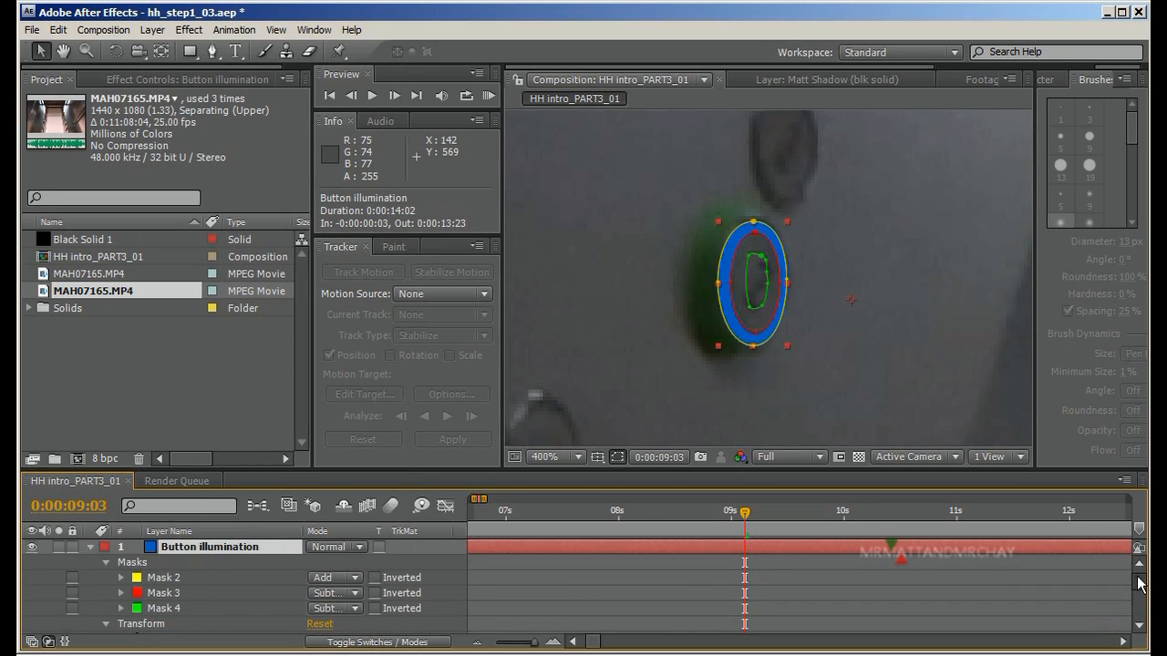
# Move back to 0:00:06:04 and bring the Button illumination mask keyframes around it into view at frame-level timeline scale.
pyautogui.click(555, 514)
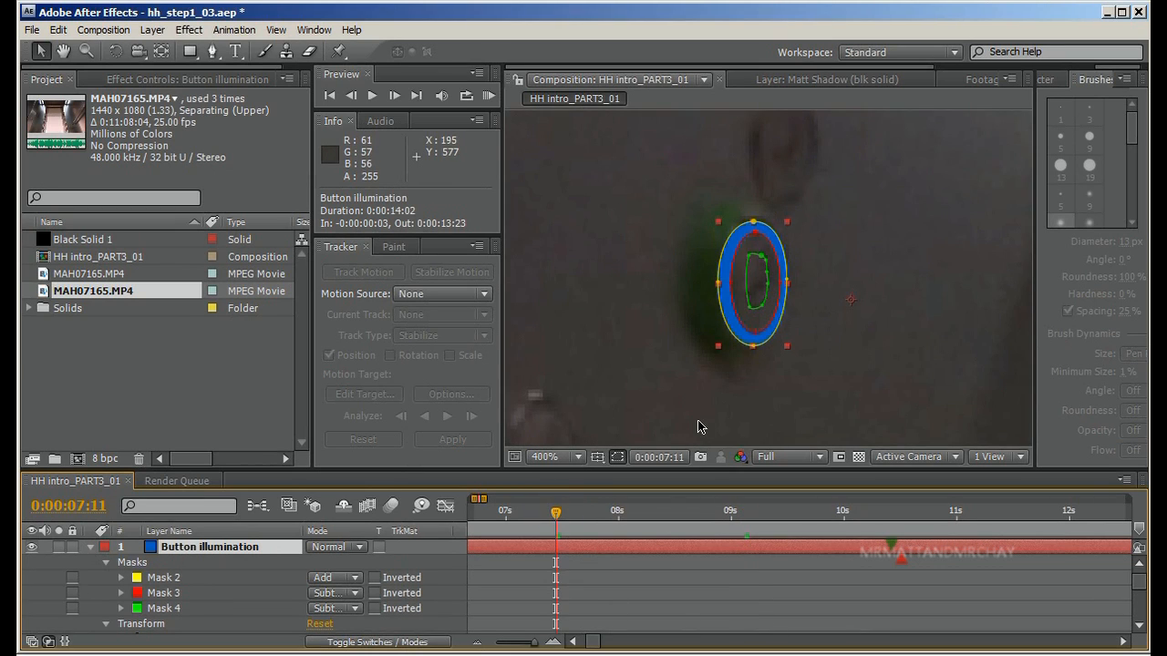
pyautogui.moveTo(555, 512); pyautogui.dragTo(1046, 517)
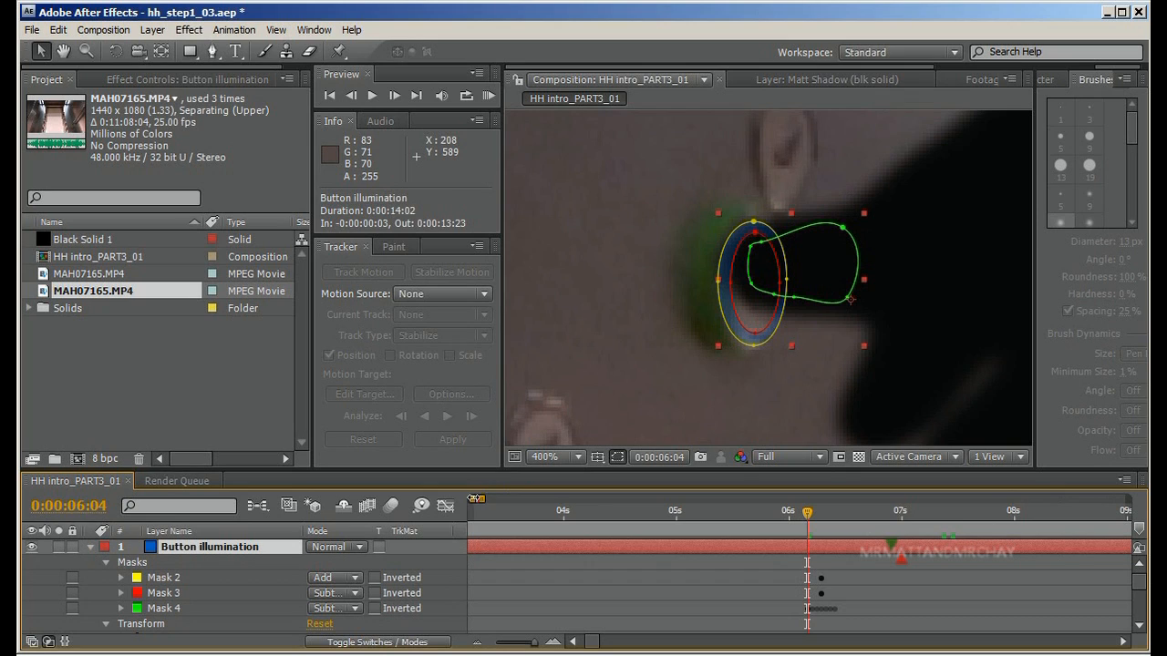
pyautogui.moveTo(472, 499); pyautogui.dragTo(476, 499)
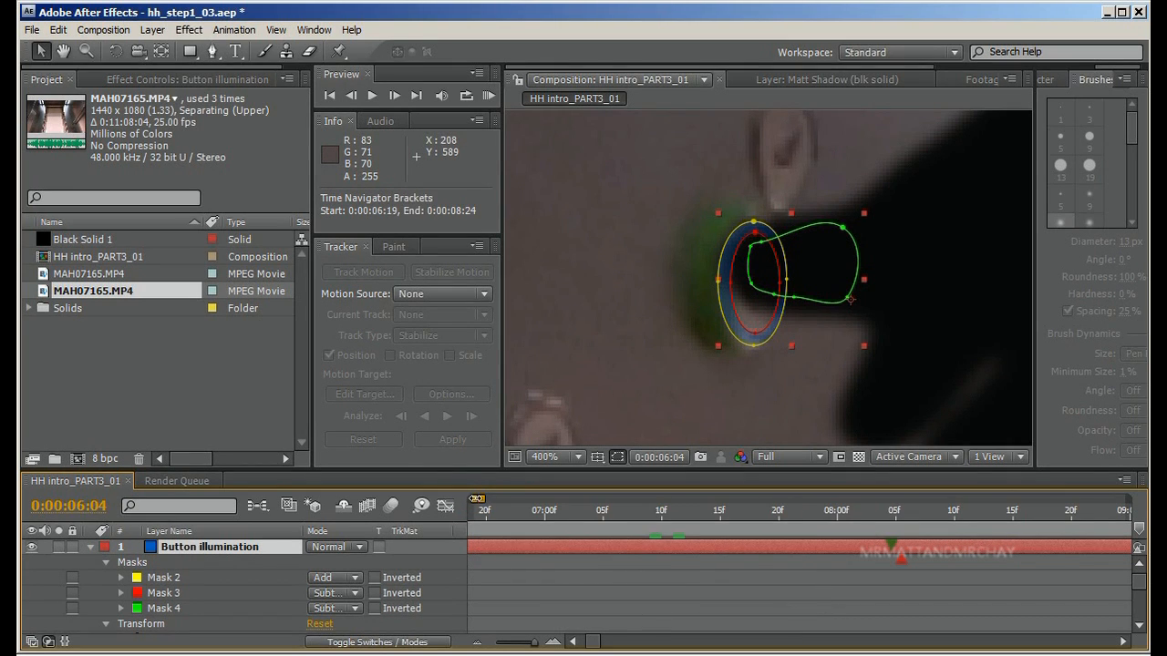
pyautogui.click(573, 642)
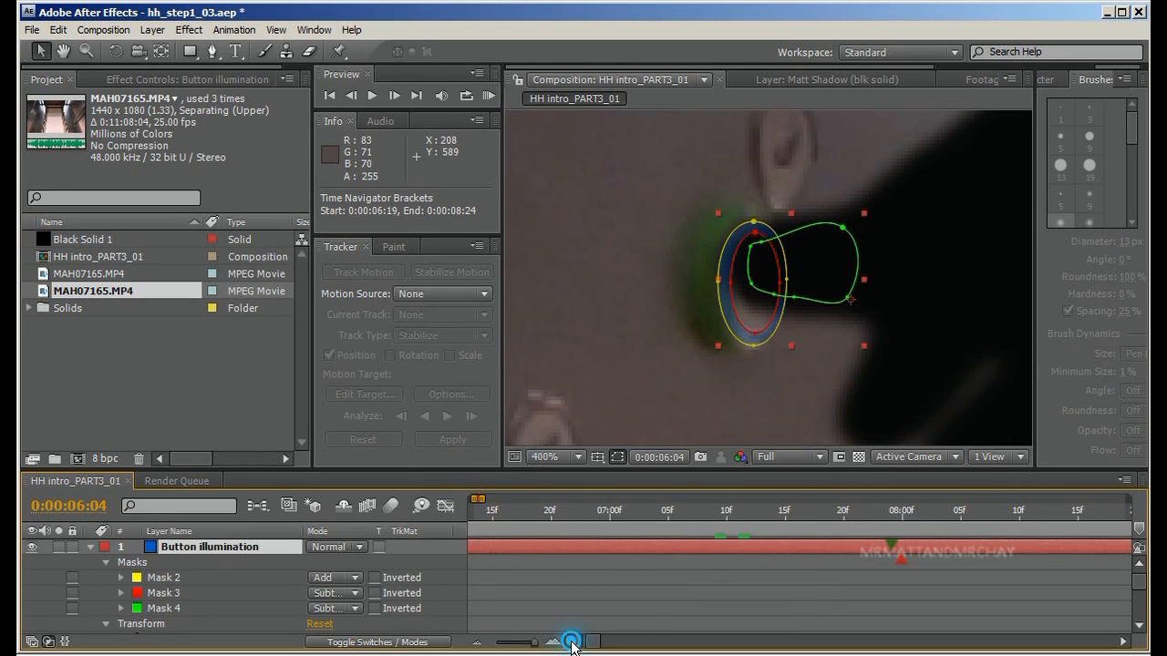
pyautogui.click(573, 641)
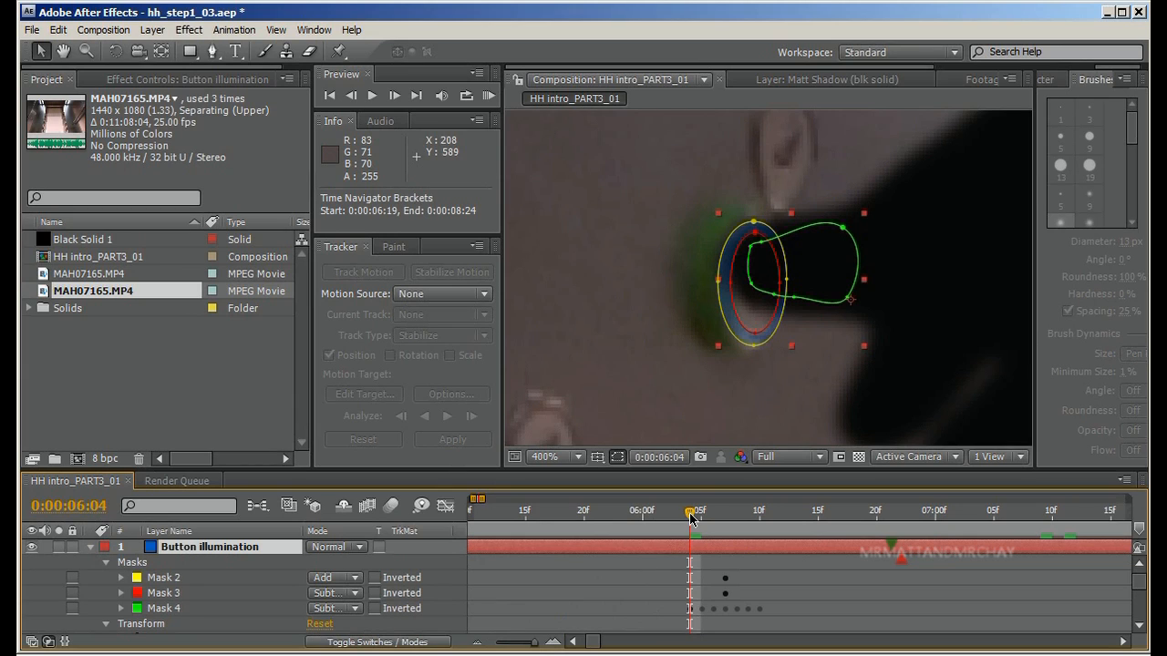
# Examine how Mask 4 follows the finger over the button frame by frame from 0:00:06:05 to 0:00:06:08.
pyautogui.moveTo(690, 517); pyautogui.dragTo(702, 519)
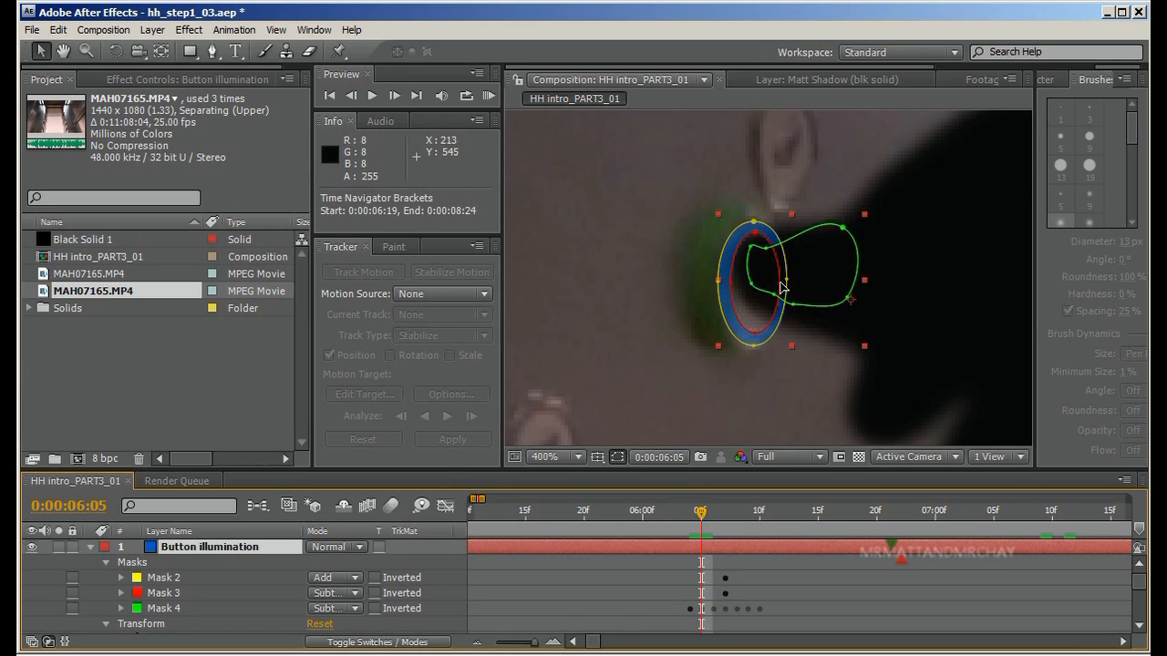
pyautogui.click(708, 516)
pyautogui.moveTo(707, 516); pyautogui.dragTo(726, 519)
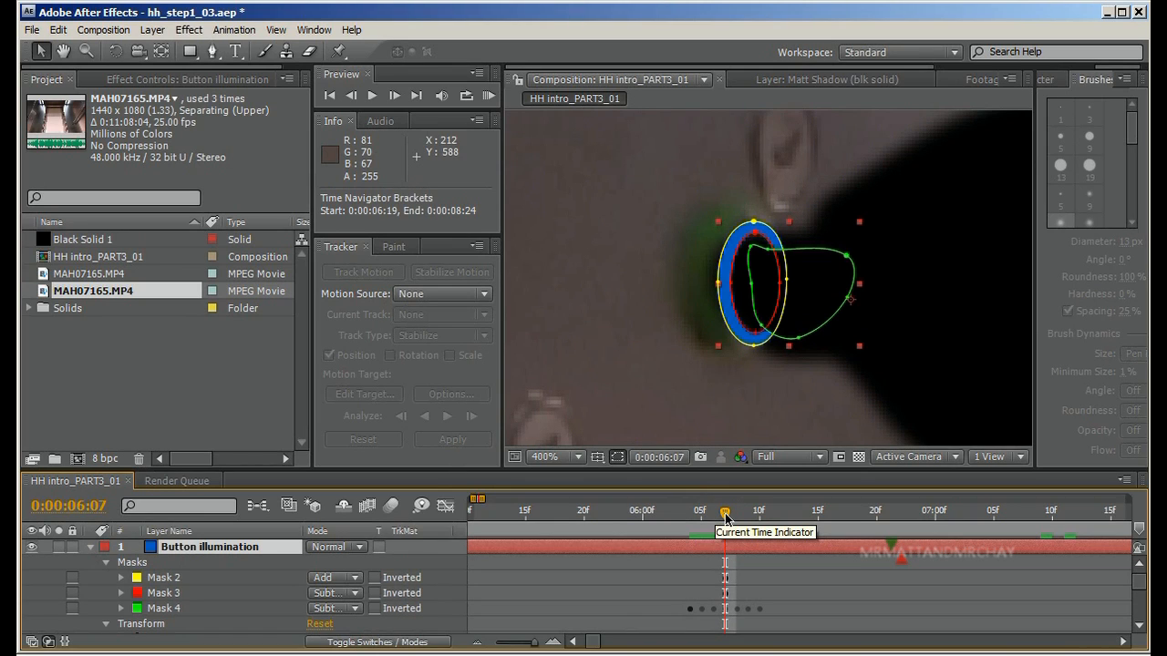
pyautogui.moveTo(725, 516); pyautogui.dragTo(738, 517)
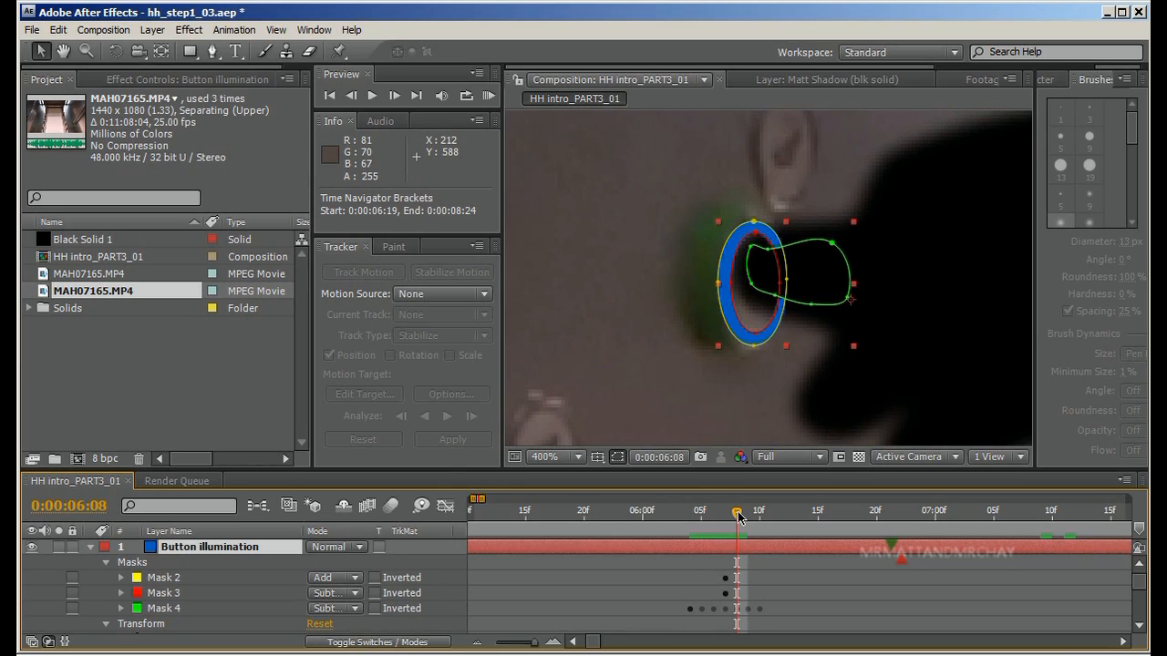
# View the pressing hand at 100%, return to 400% magnification, and check the button masks at 0:00:06:10.
pyautogui.click(578, 456)
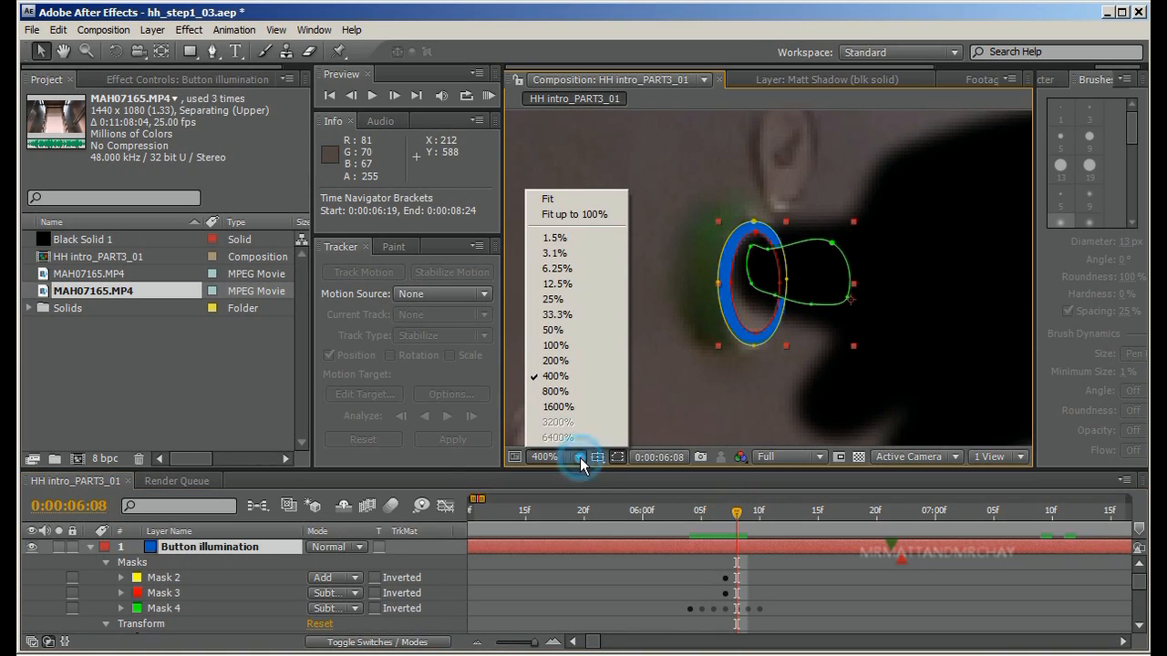
pyautogui.click(565, 345)
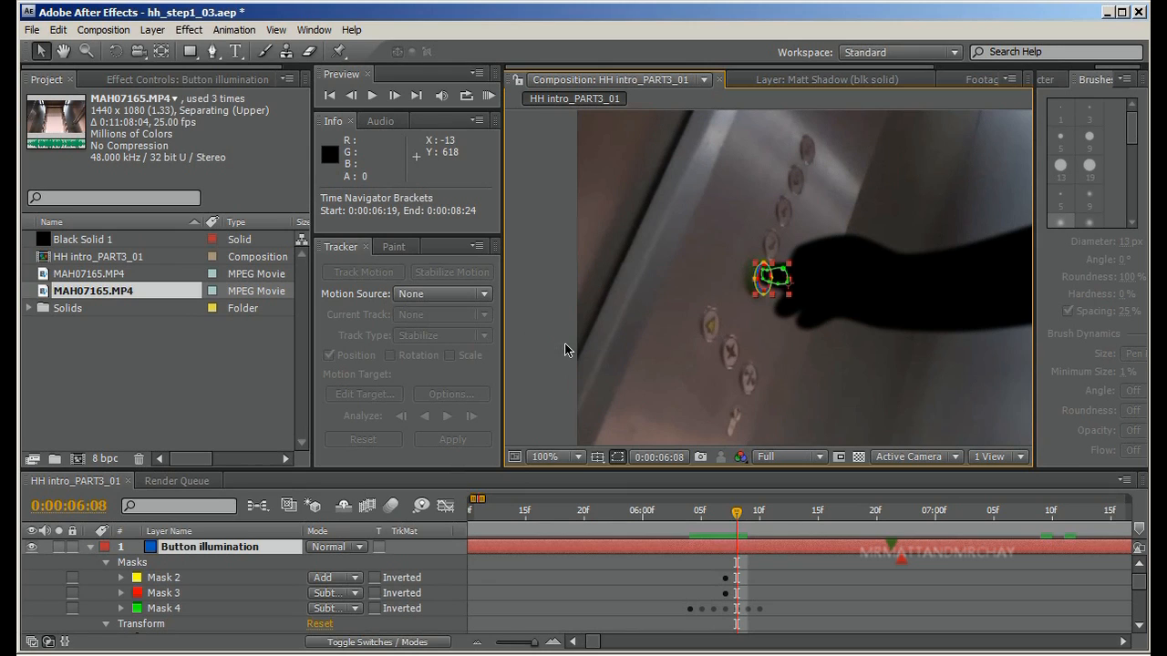
pyautogui.click(578, 457)
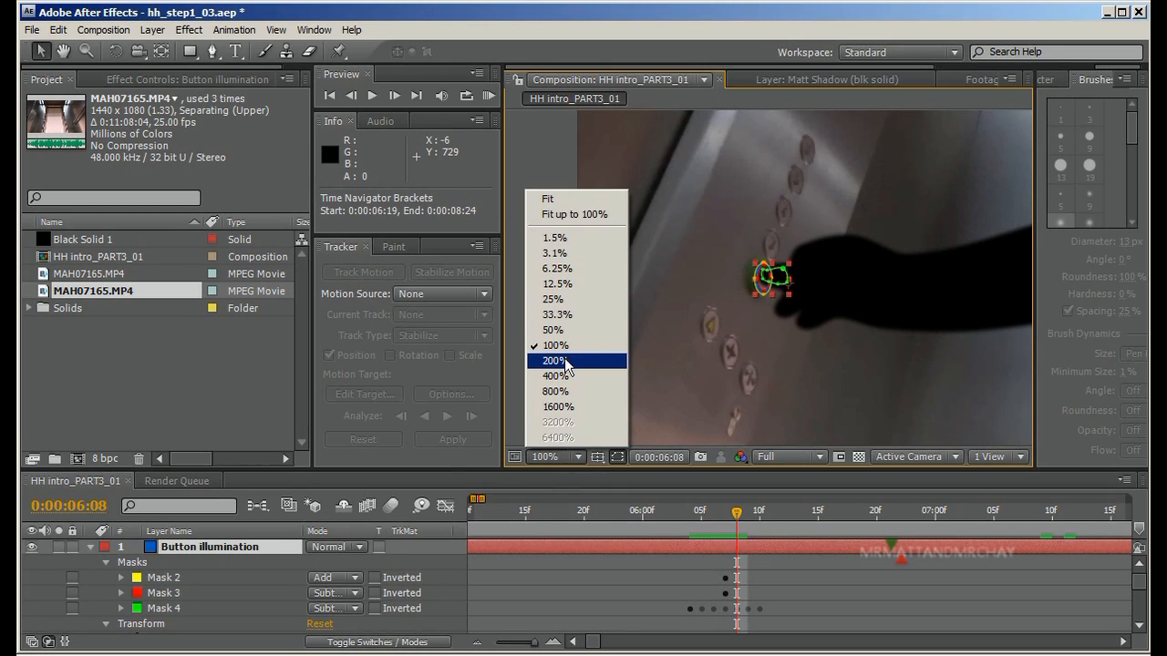
pyautogui.click(556, 376)
pyautogui.click(759, 515)
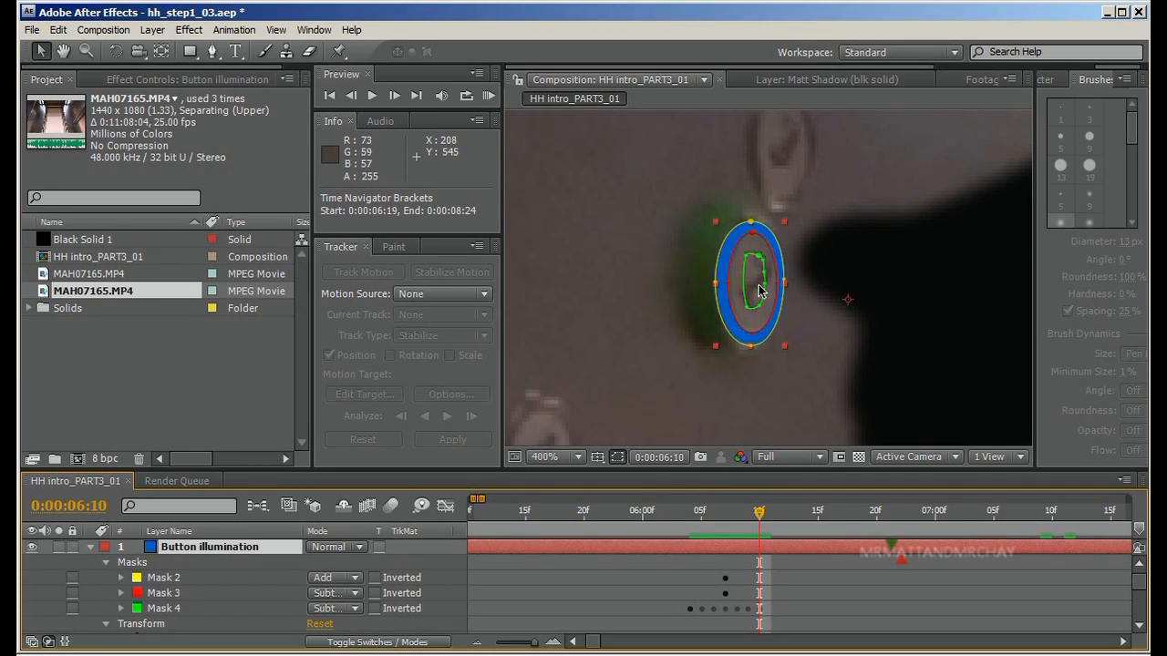
# Examine the whole frame at 0:00:06:15 and follow the figure's mask on VID-Part2-Doors Close through the closing doors to past 0:00:10:18.
pyautogui.moveTo(761, 520); pyautogui.dragTo(861, 499)
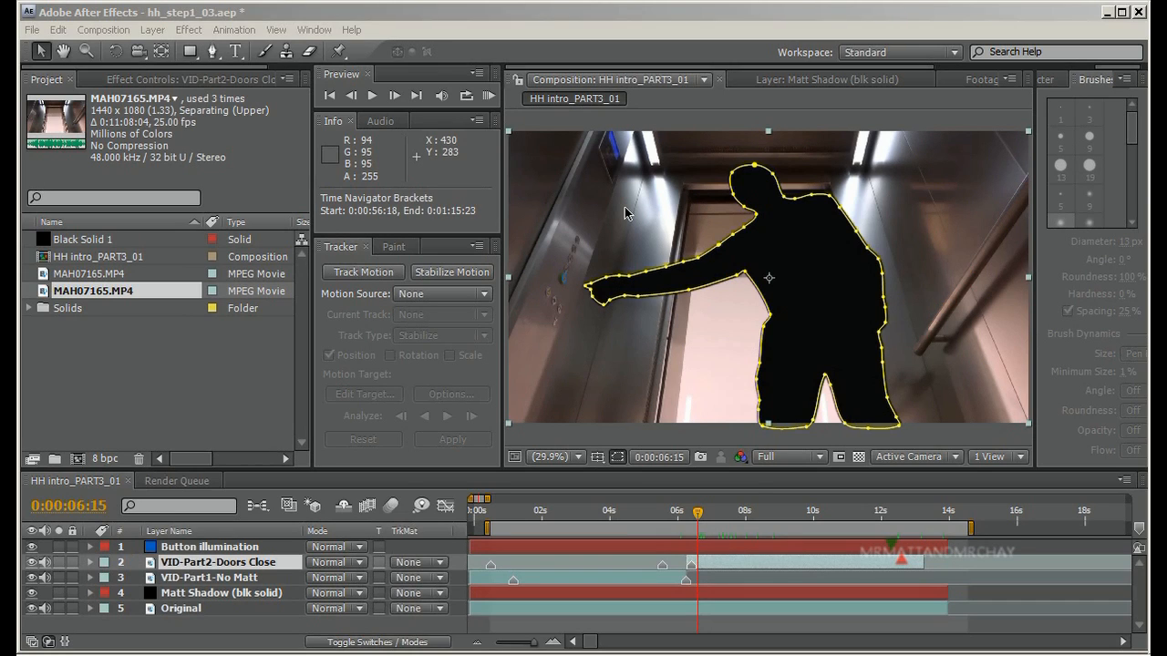
pyautogui.click(713, 358)
pyautogui.click(565, 283)
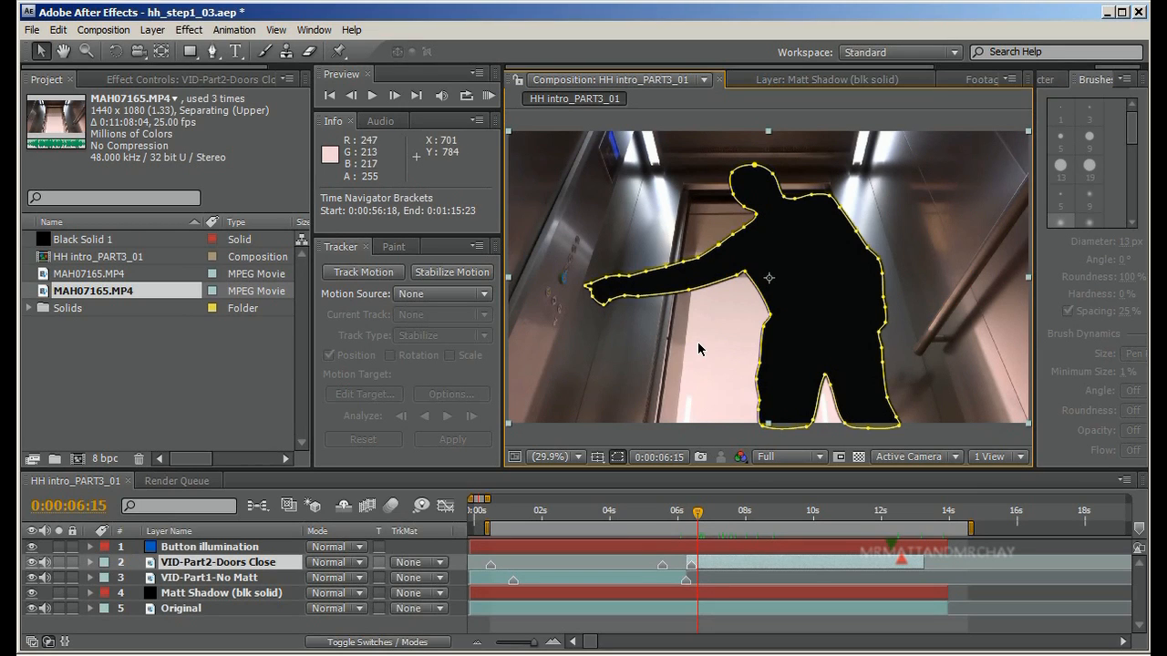
pyautogui.click(686, 412)
pyautogui.click(742, 515)
pyautogui.click(801, 517)
pyautogui.click(838, 518)
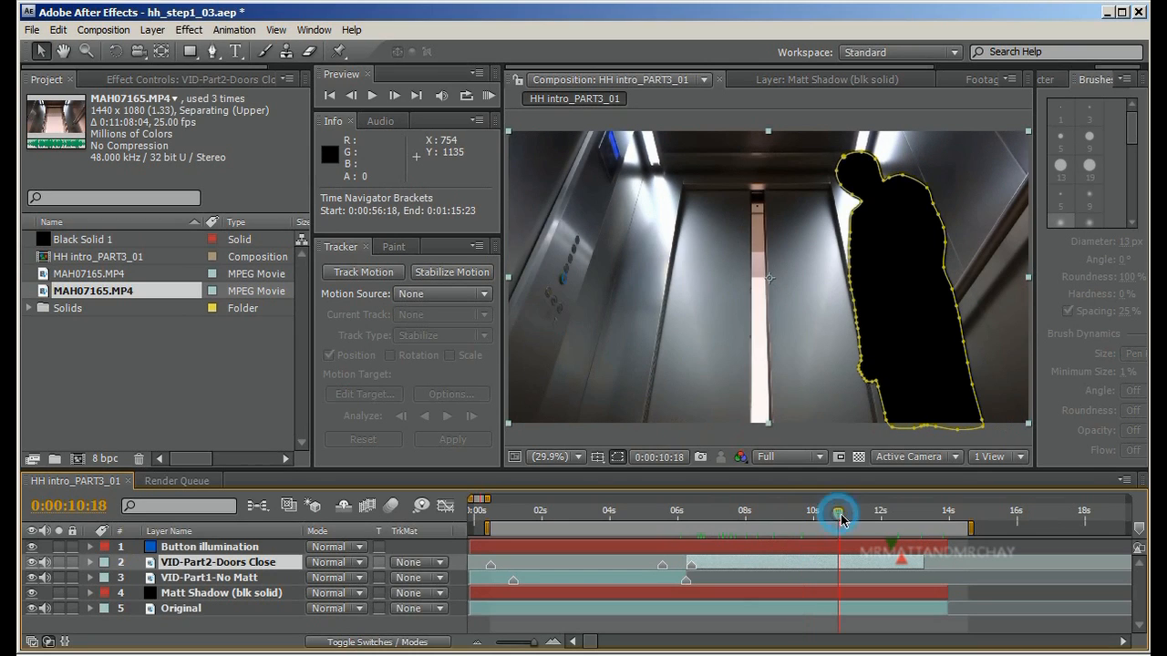
pyautogui.click(891, 516)
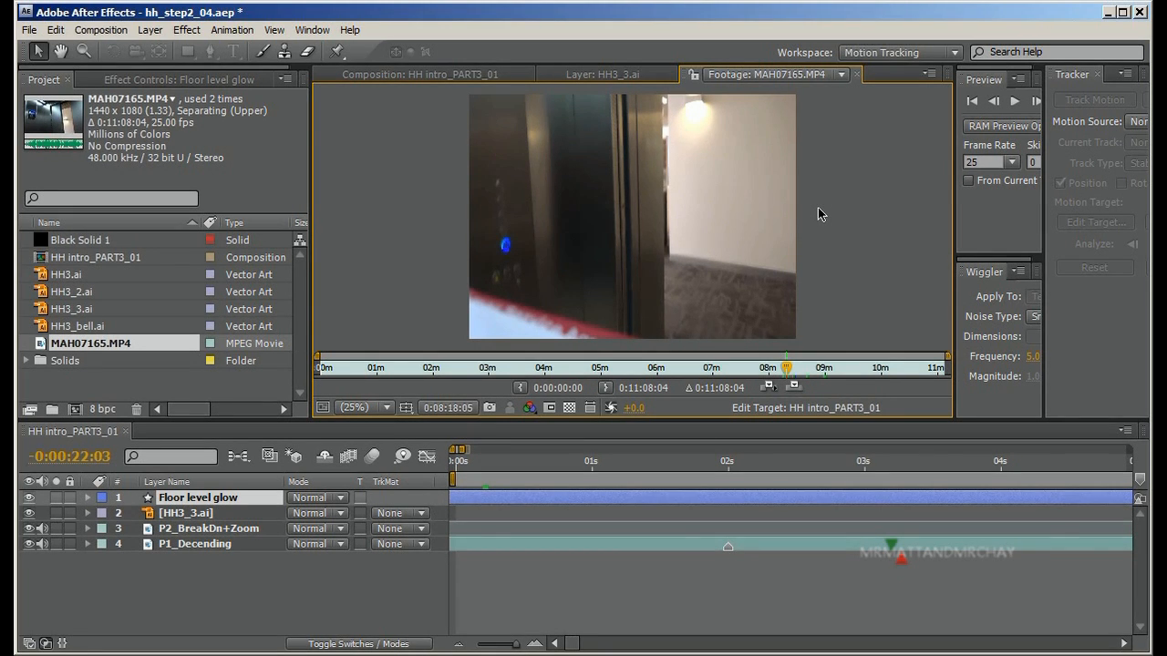
# Play the MAH07165.MP4 source footage from 0:08:18:05, pausing at 0:08:51:08 and at the floor display at 0:08:56:13.
pyautogui.click(728, 294)
pyautogui.click(735, 293)
pyautogui.click(1013, 102)
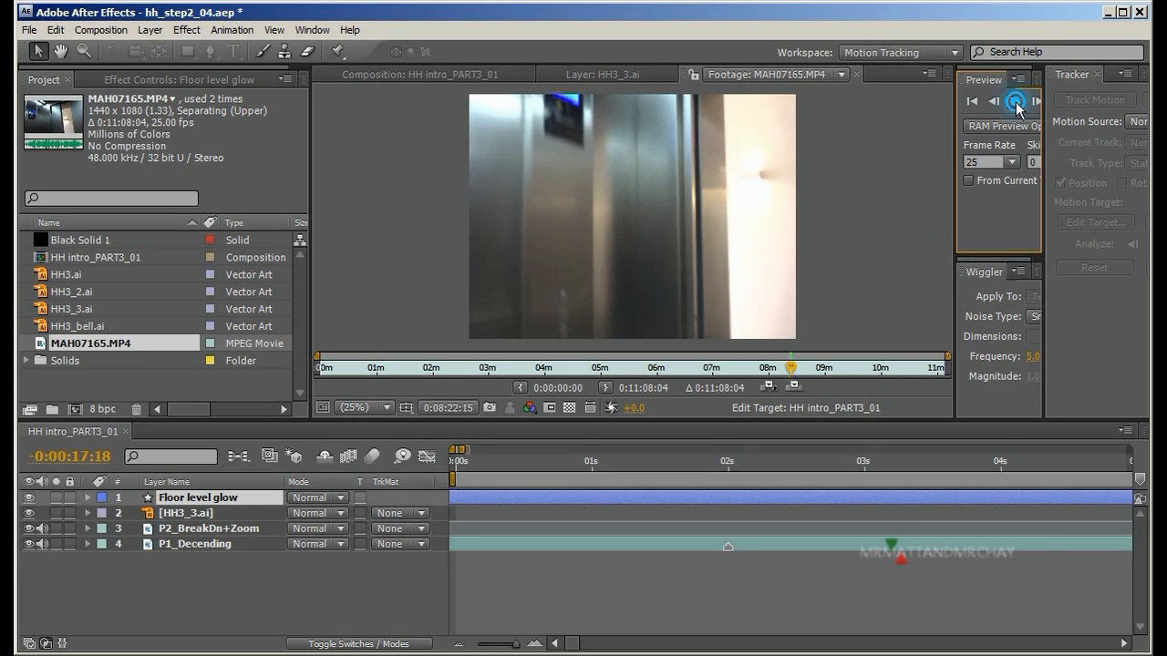
pyautogui.click(1016, 101)
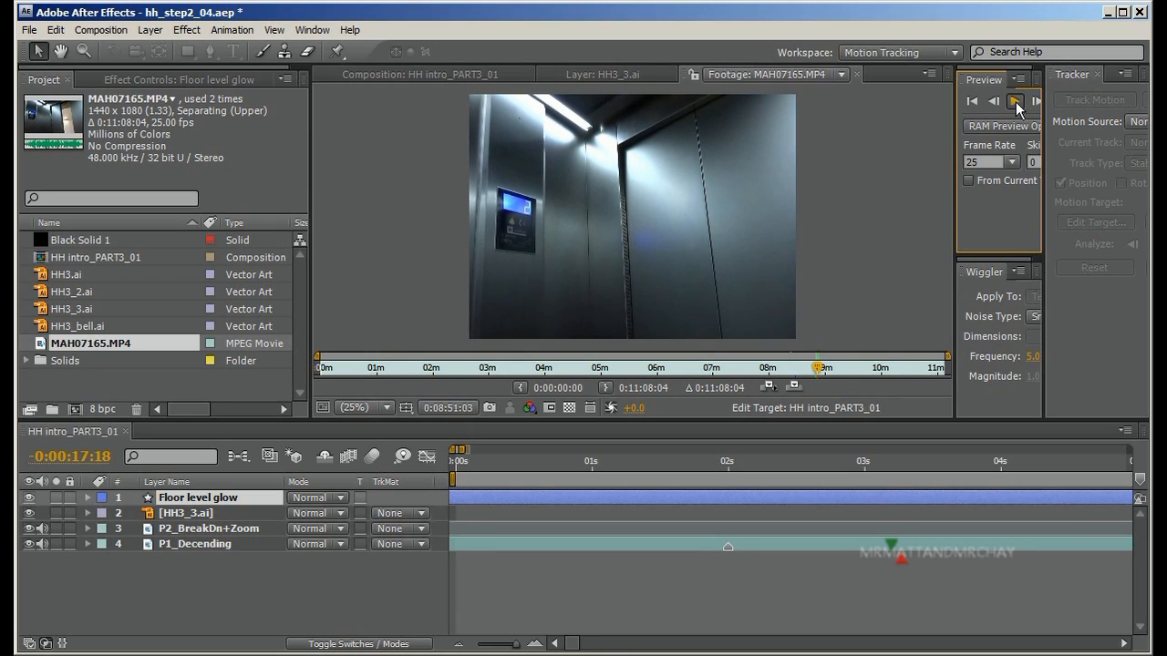
pyautogui.click(1016, 101)
pyautogui.click(682, 175)
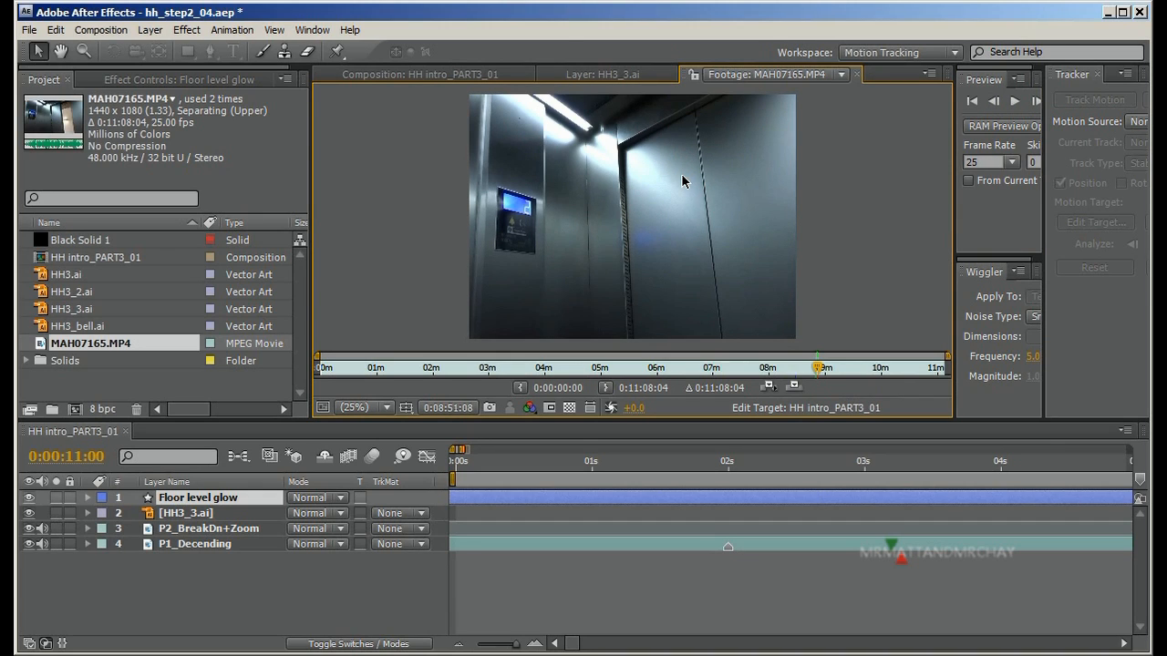
pyautogui.click(1015, 101)
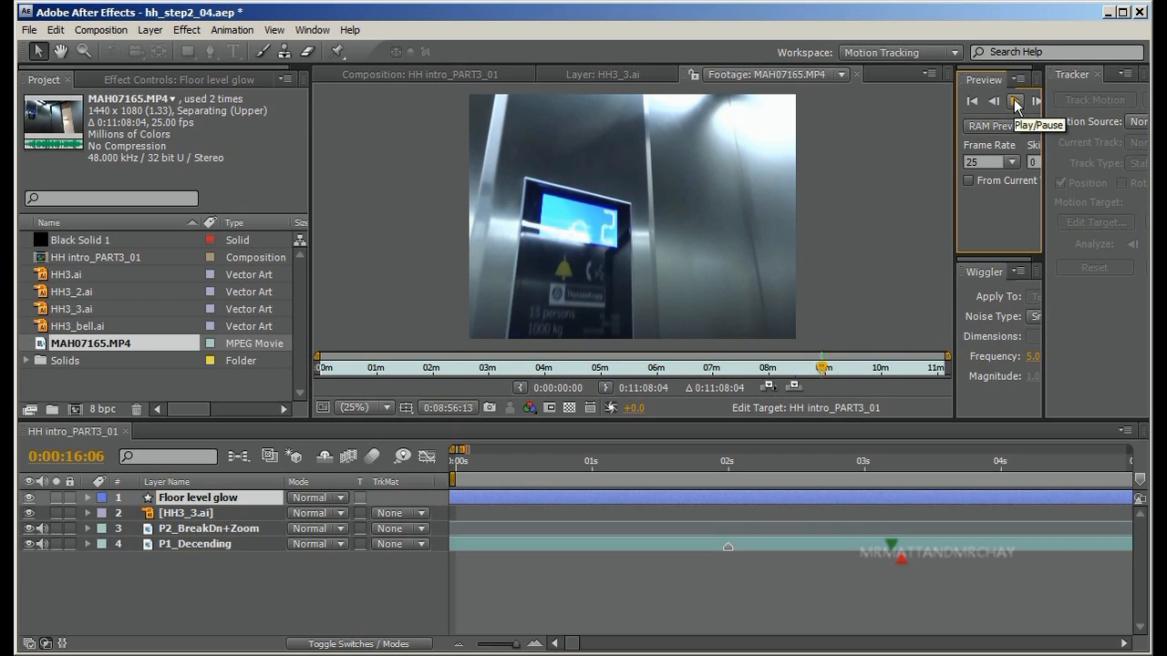
pyautogui.click(1014, 100)
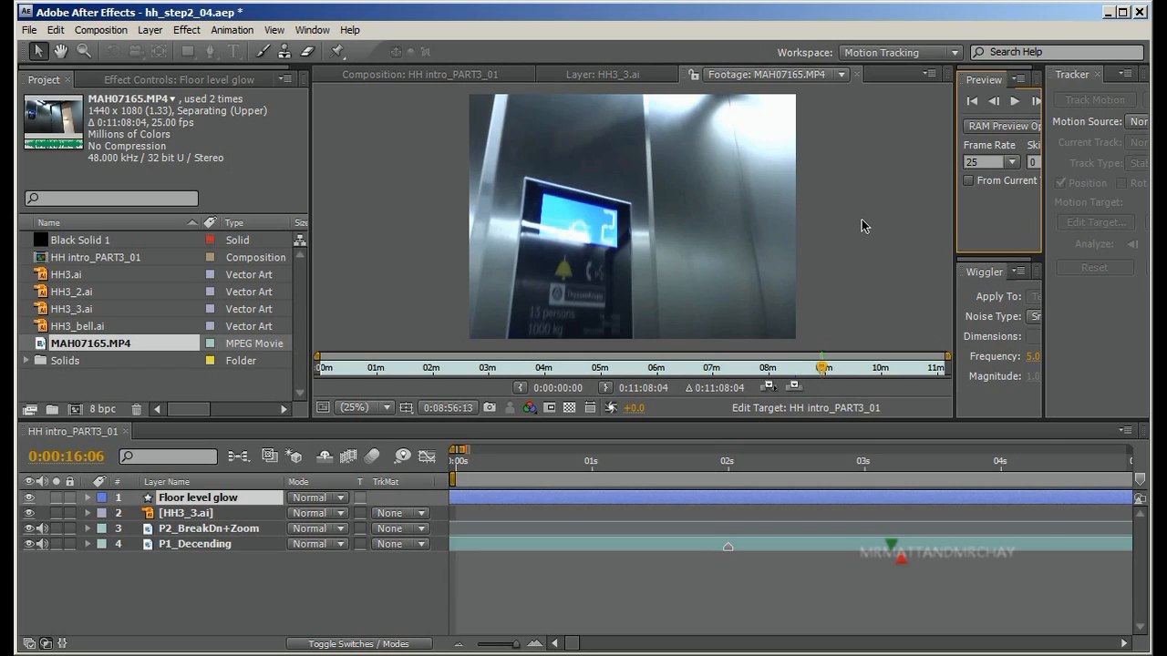
# Preview the HH3_3.ai artwork and play the source footage on to the floor display close-up at 0:08:58:09.
pyautogui.click(78, 309)
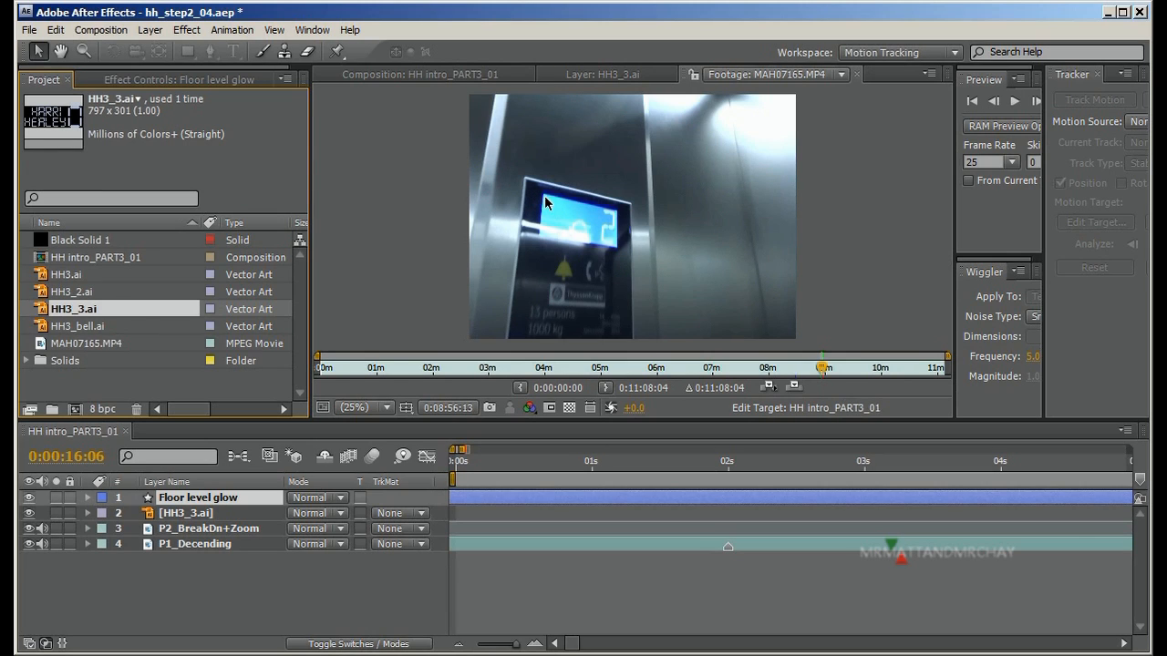
pyautogui.click(1072, 77)
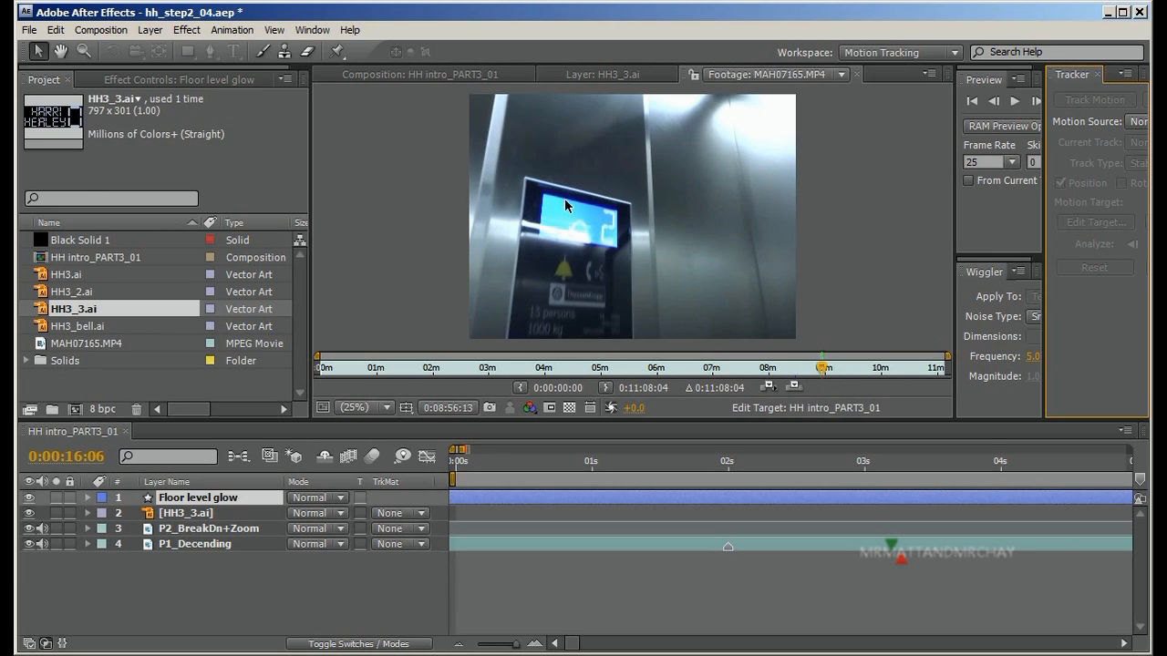
pyautogui.click(615, 228)
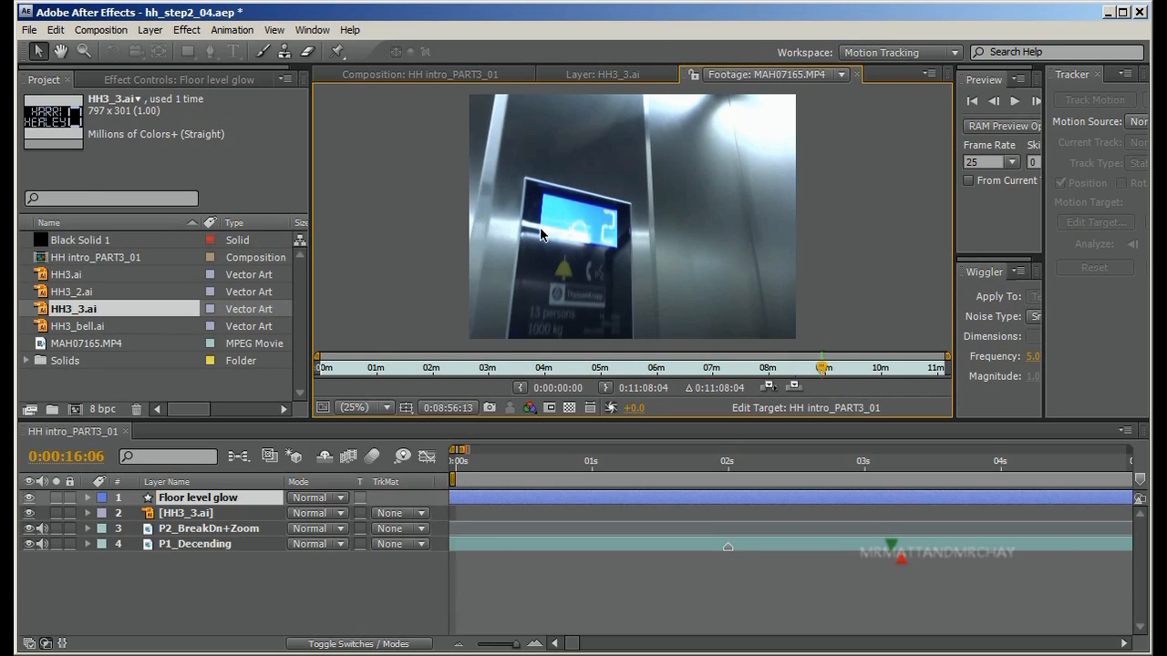
pyautogui.click(1015, 102)
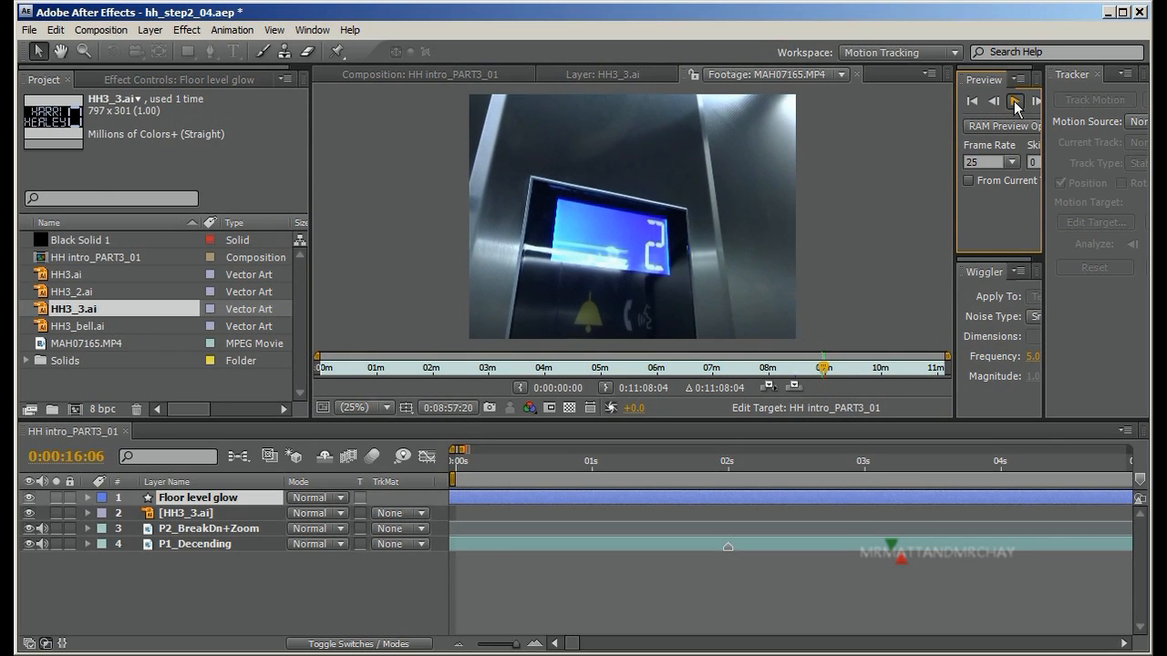
pyautogui.click(1014, 102)
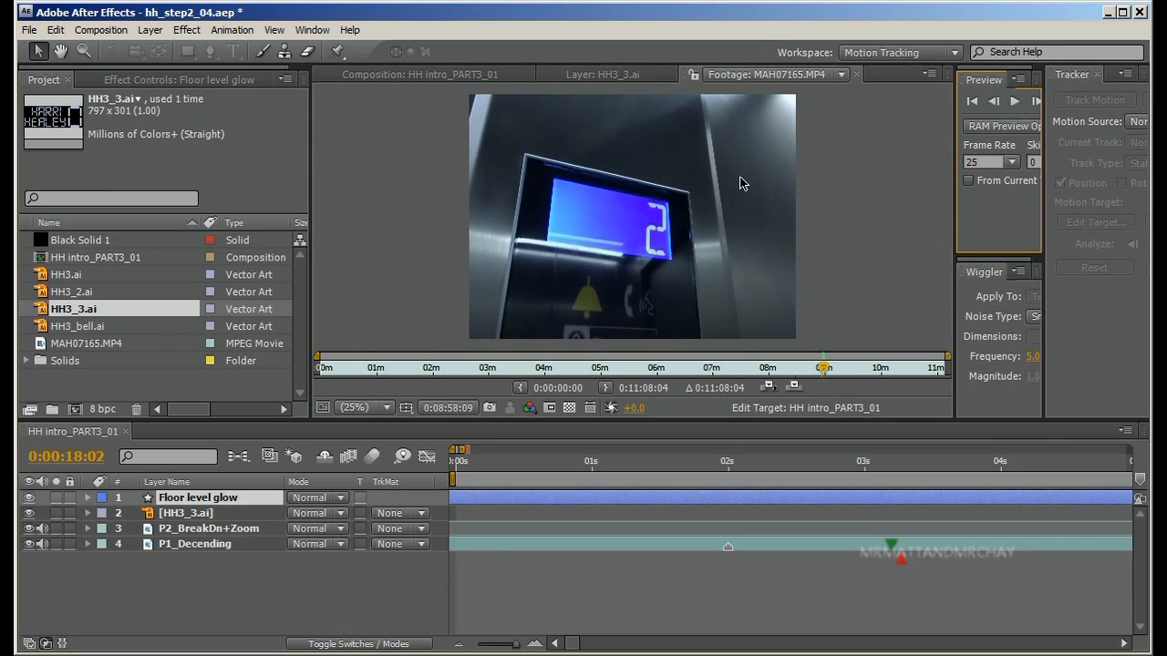
pyautogui.click(547, 248)
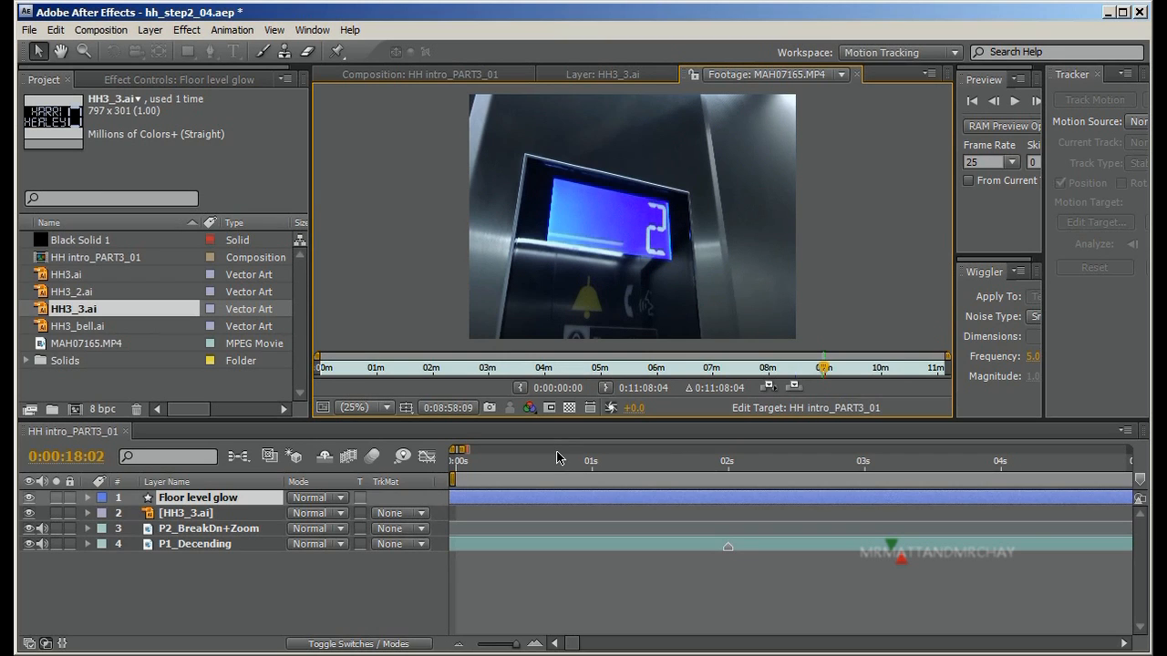
# Return to the HH intro_PART3_01 composition and view the elevator doors closing between 0:00:00:05 and 0:00:01:19.
pyautogui.click(474, 76)
pyautogui.click(485, 466)
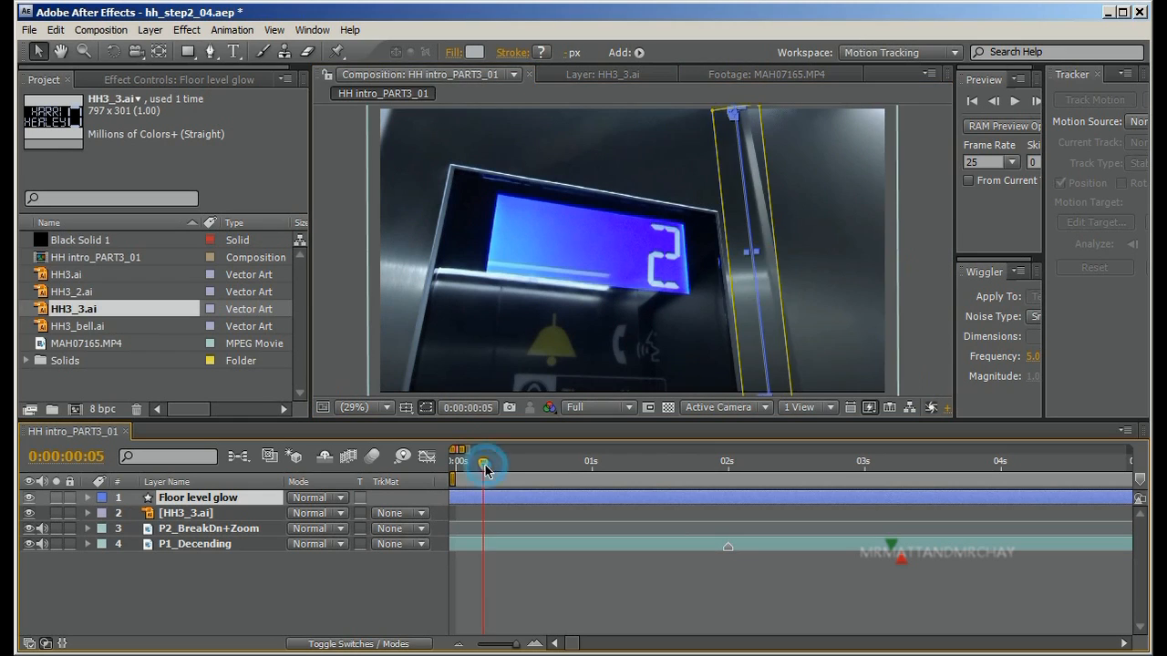
pyautogui.moveTo(484, 466); pyautogui.dragTo(537, 465)
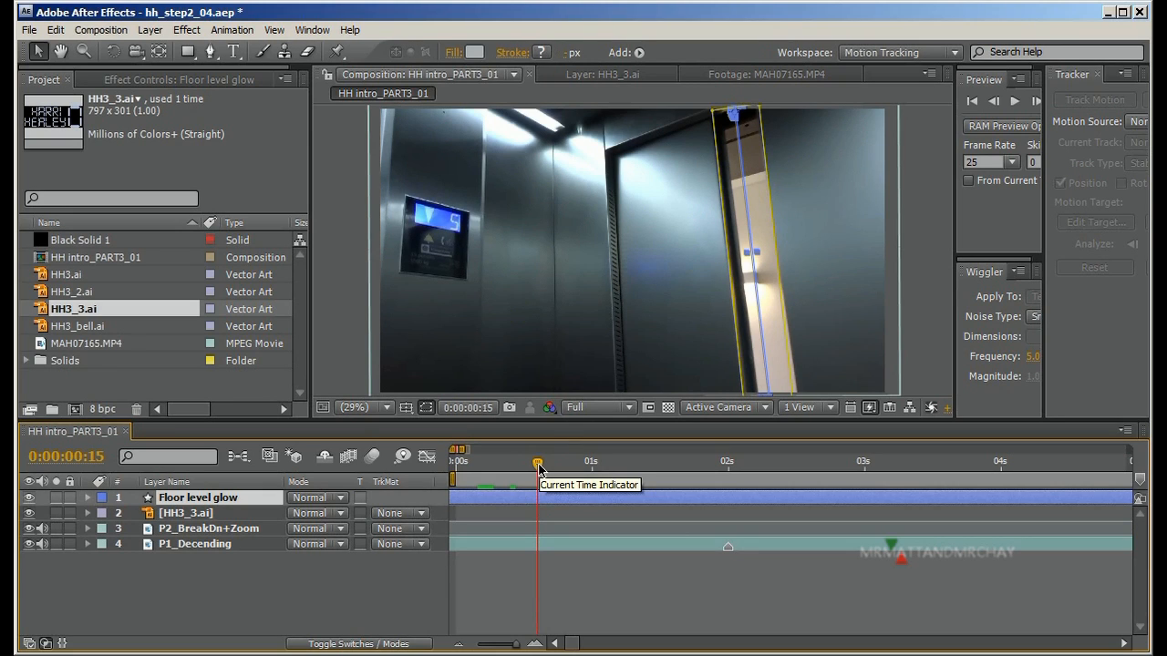
pyautogui.moveTo(538, 465); pyautogui.dragTo(695, 470)
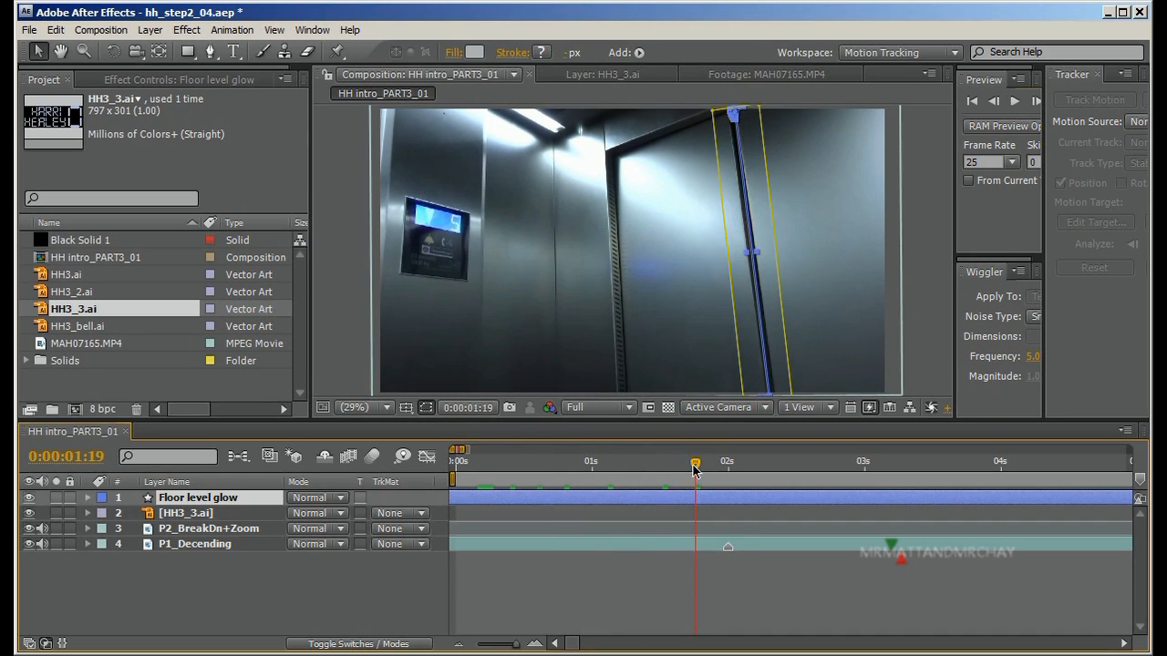
# Expand the Floor level glow layer's masks and play the composition on to 0:00:09:23.
pyautogui.click(1015, 101)
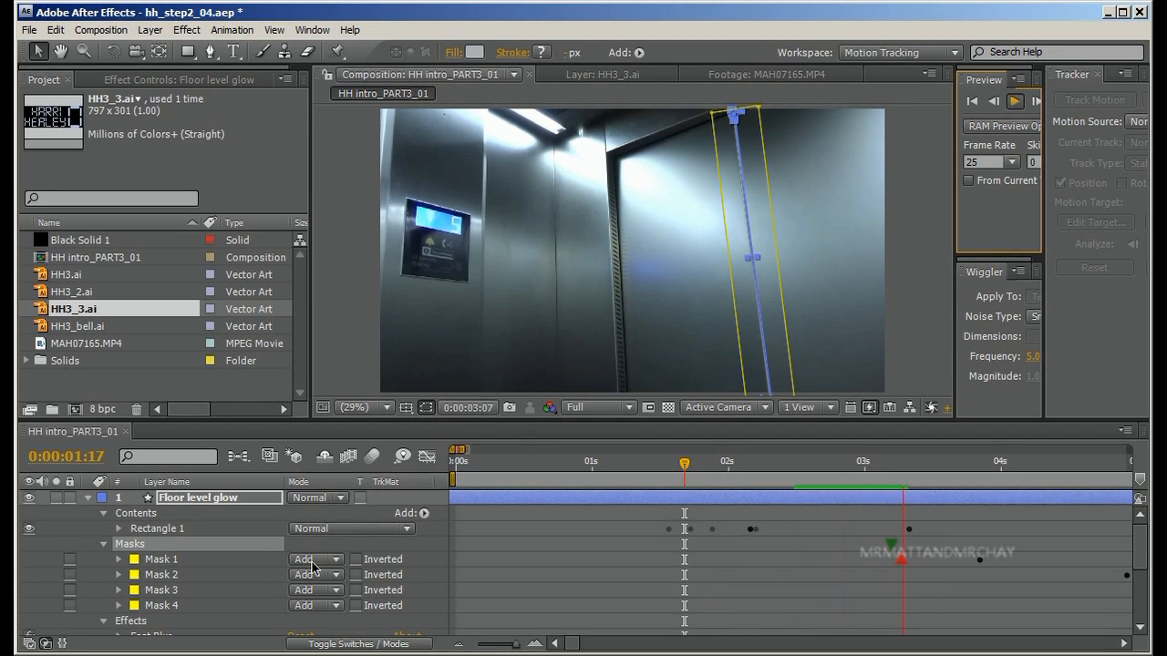
pyautogui.click(275, 562)
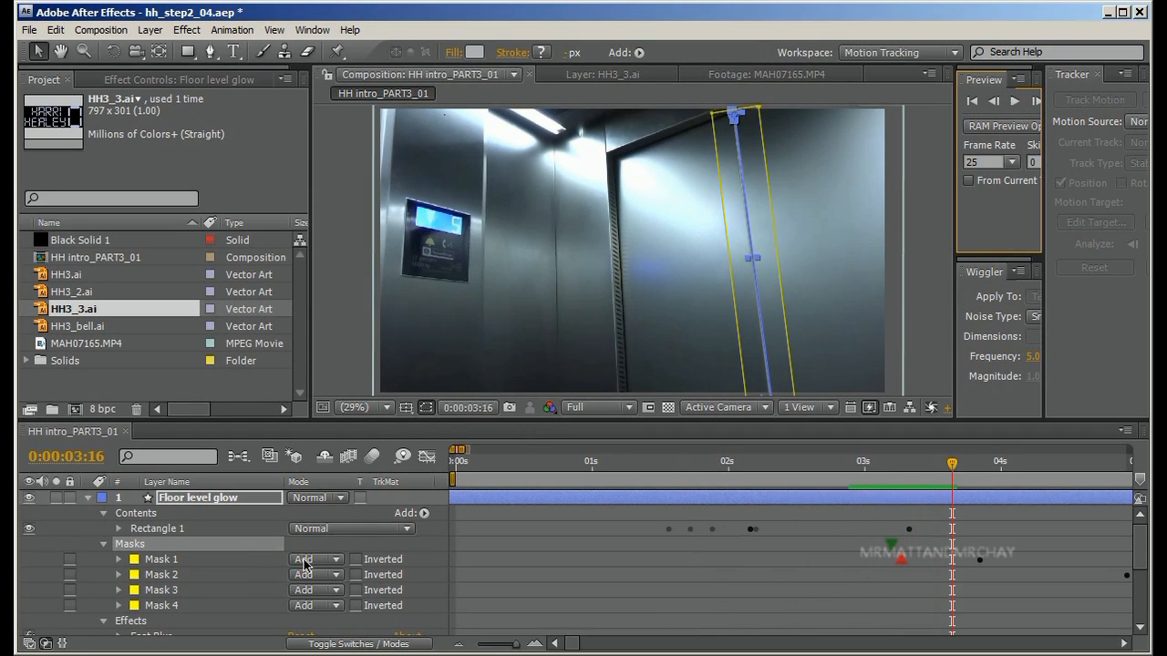
pyautogui.click(1015, 102)
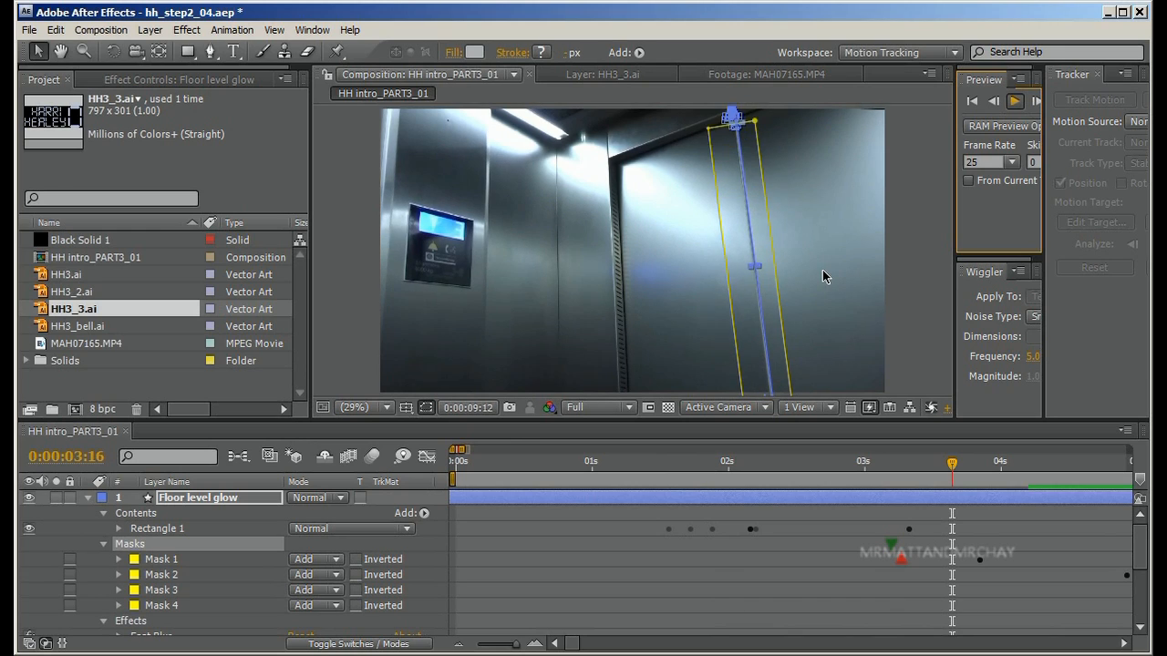
pyautogui.click(1014, 103)
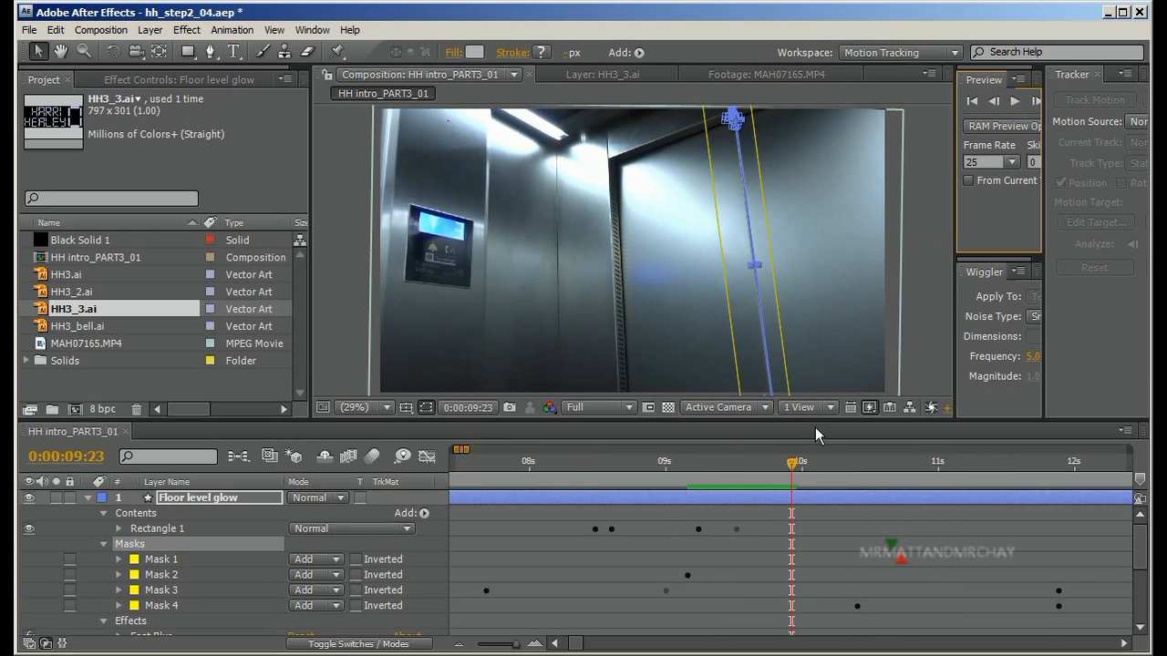
# Examine how the Floor level glow masks travel along the door seam between 0:00:08:15 and 0:00:10:24, ending at 0:00:09:00.
pyautogui.click(611, 467)
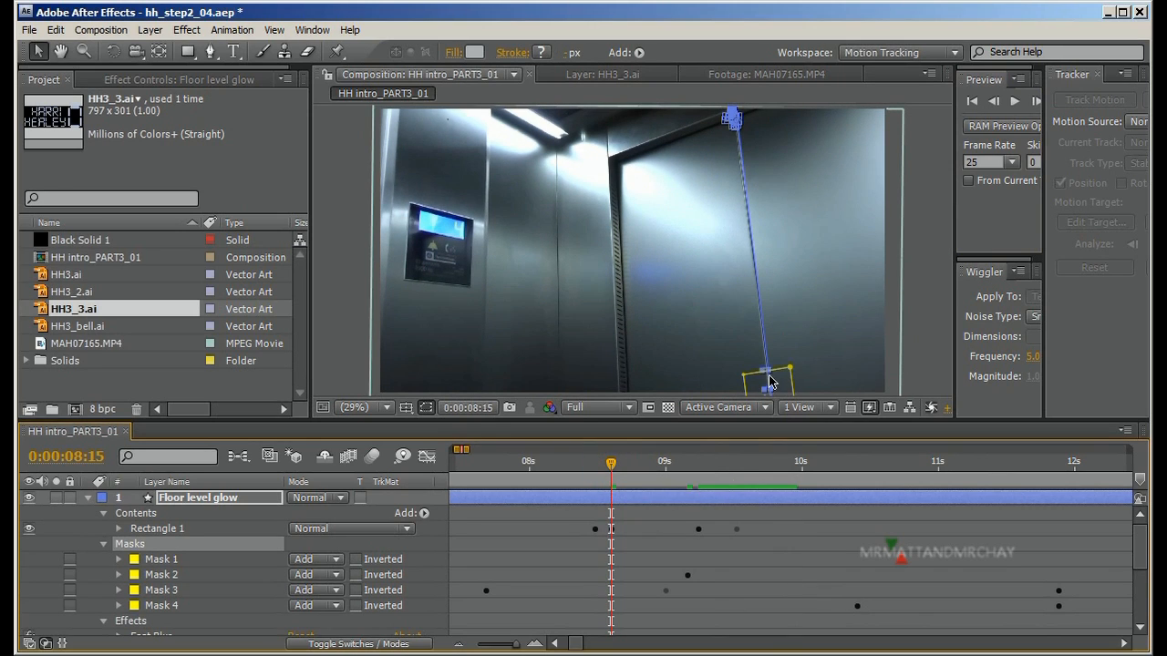
pyautogui.click(691, 469)
pyautogui.moveTo(691, 467); pyautogui.dragTo(941, 471)
pyautogui.click(997, 467)
pyautogui.click(932, 465)
pyautogui.click(899, 466)
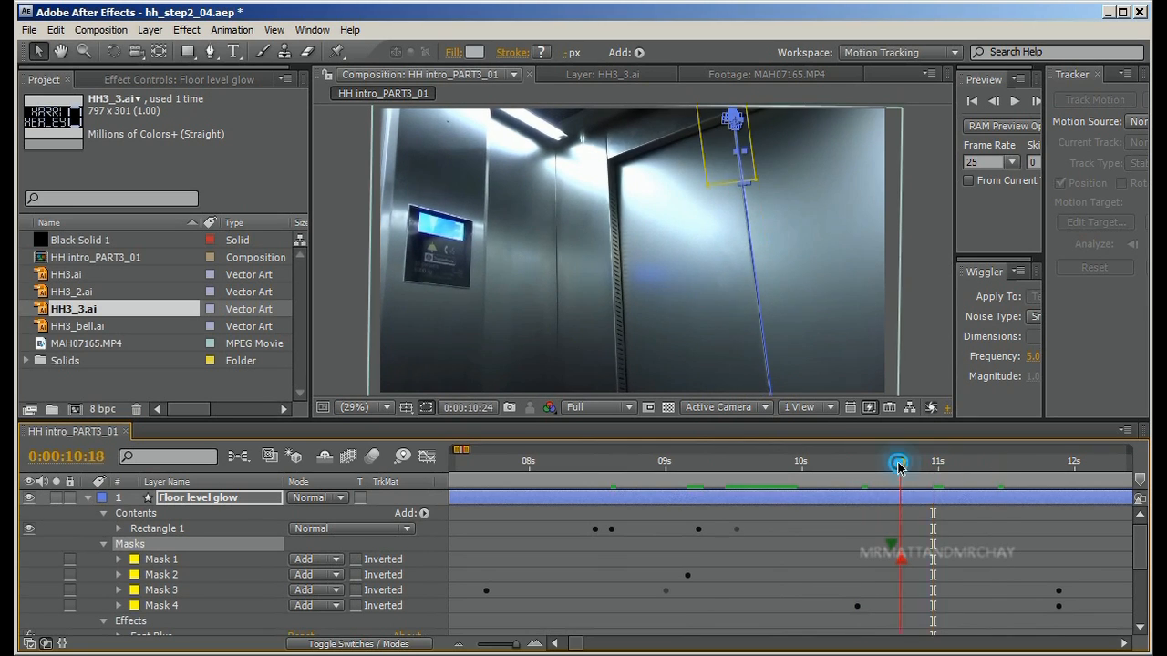
pyautogui.click(845, 466)
pyautogui.moveTo(845, 467); pyautogui.dragTo(714, 465)
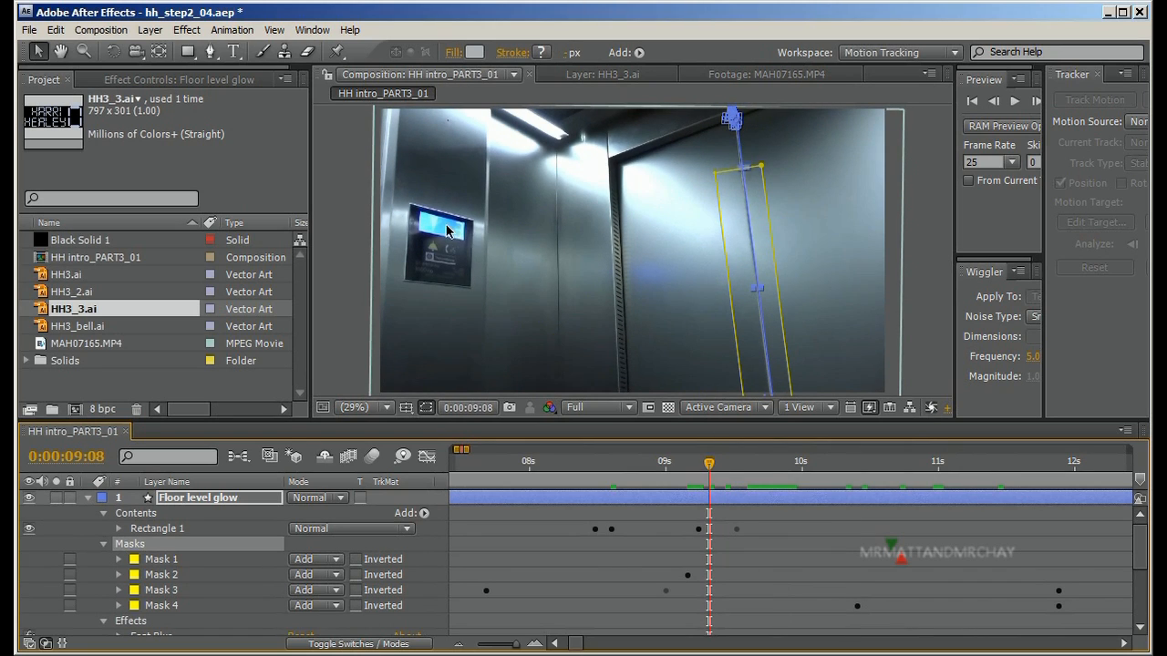
pyautogui.click(671, 463)
pyautogui.moveTo(671, 465)
pyautogui.mouseDown()
pyautogui.moveTo(622, 465)
pyautogui.moveTo(665, 465)
pyautogui.mouseUp()
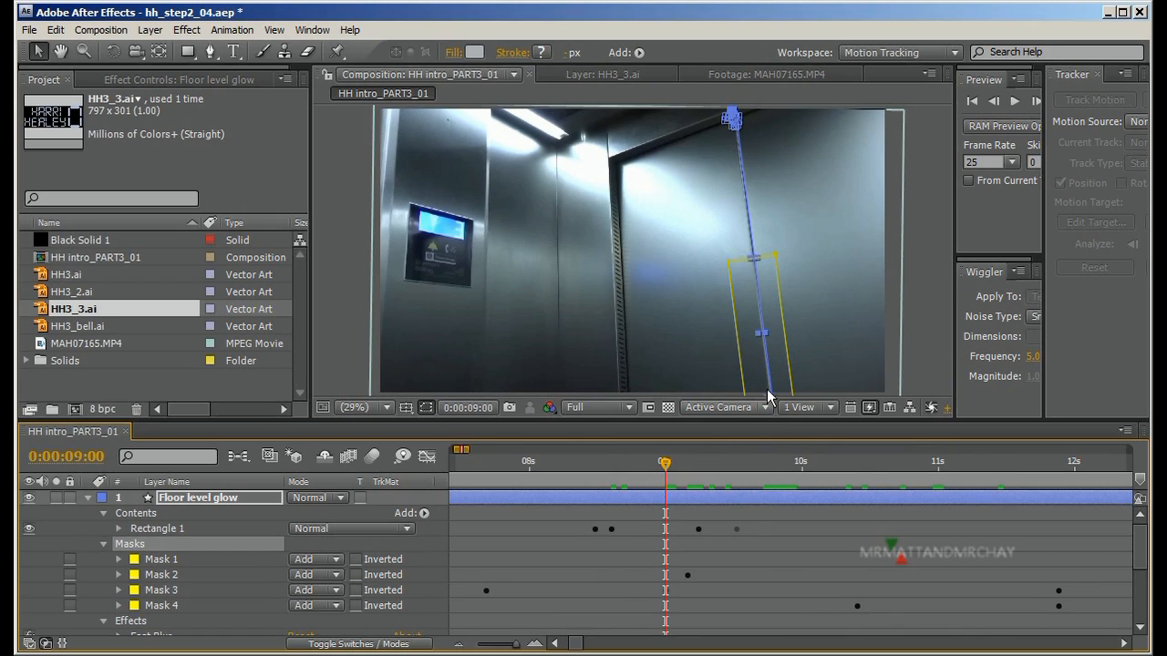
# View the door seam without and with the glow mask outlines, and play the switch to red lighting, returning to 0:00:12:02.
pyautogui.click(708, 137)
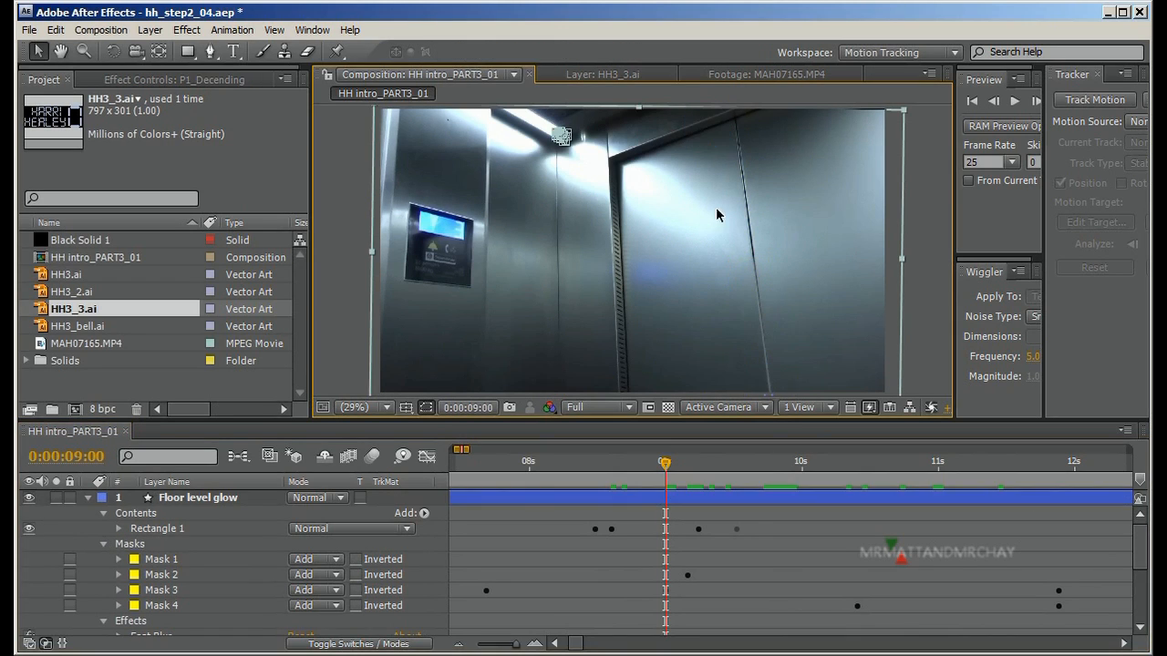
pyautogui.click(741, 391)
pyautogui.click(144, 545)
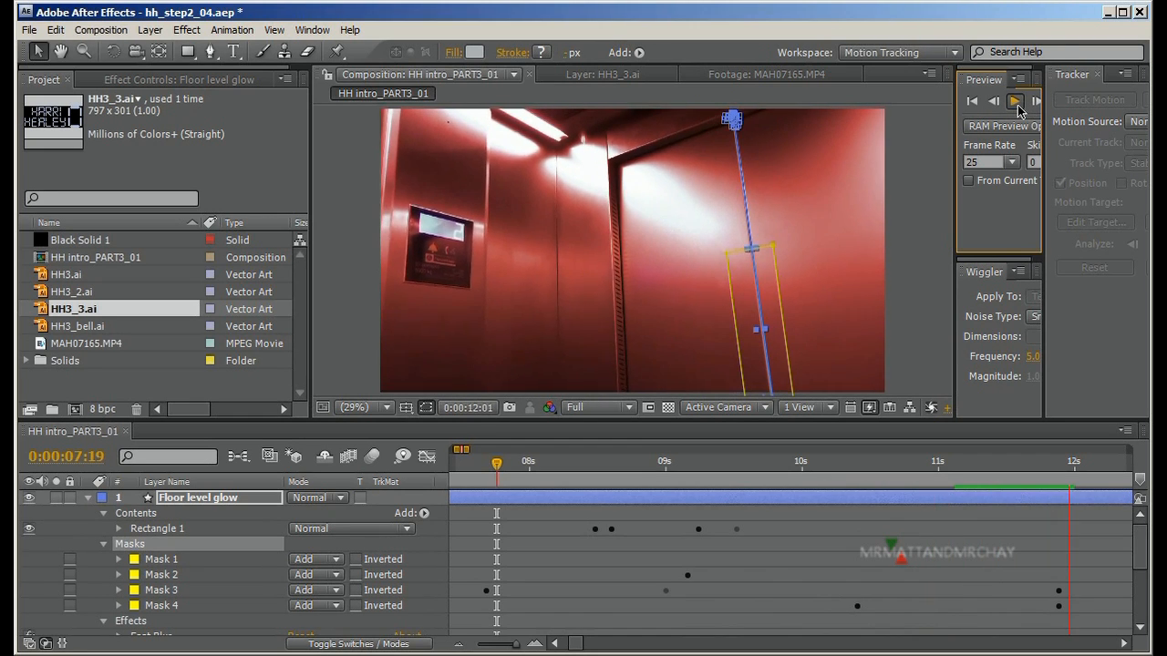
pyautogui.click(1017, 102)
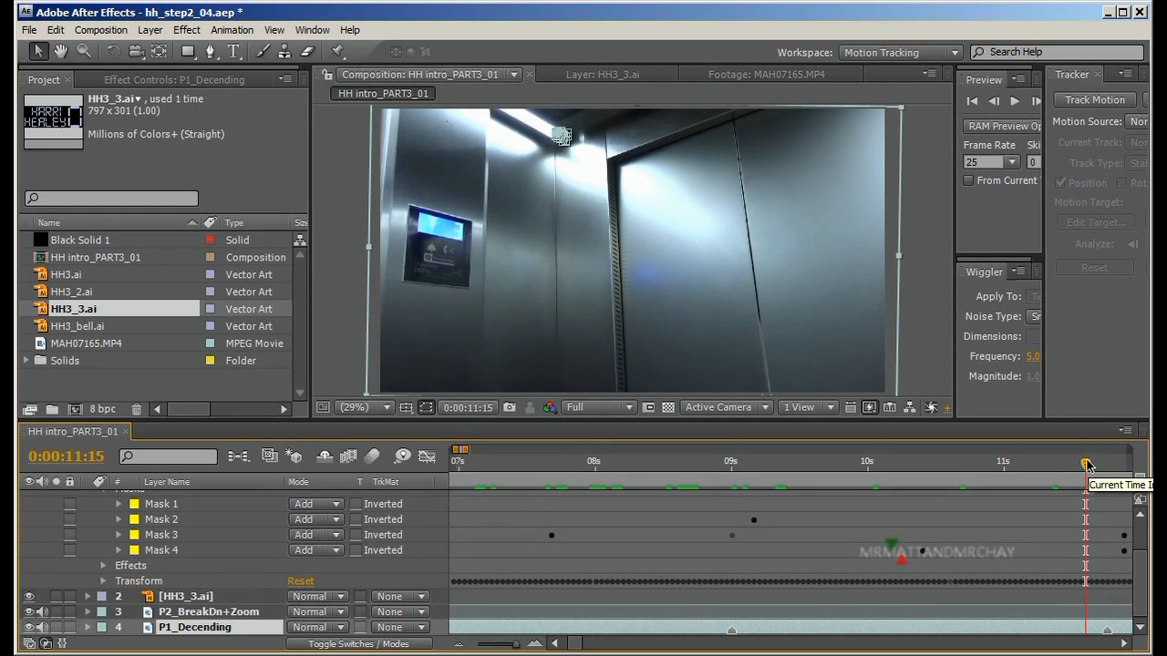
pyautogui.click(1015, 101)
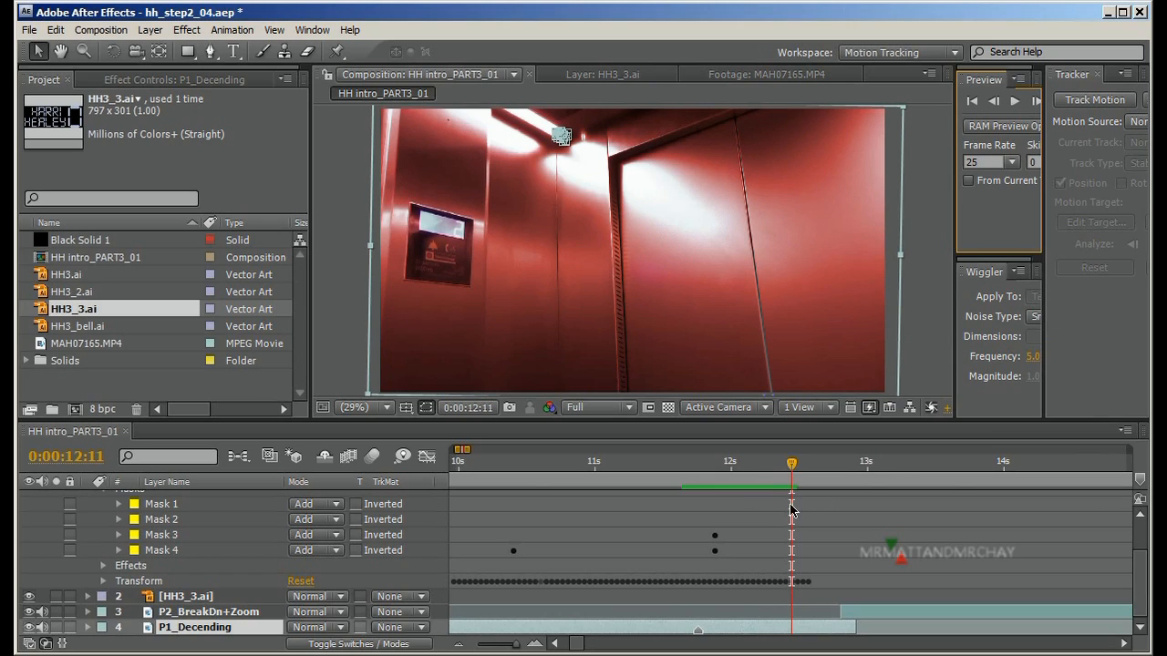
pyautogui.click(743, 464)
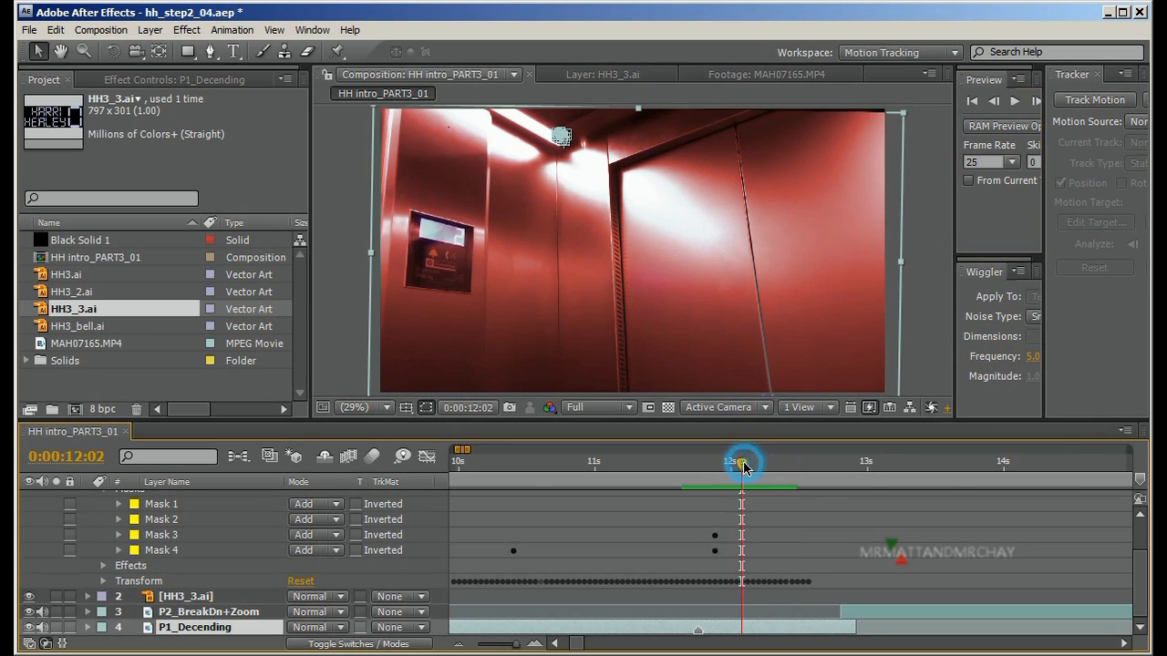
# Widen the Wiggler to show its settings, and examine the Floor level glow layer's Position and Rotation keyframes around 0:00:12:00.
pyautogui.click(987, 273)
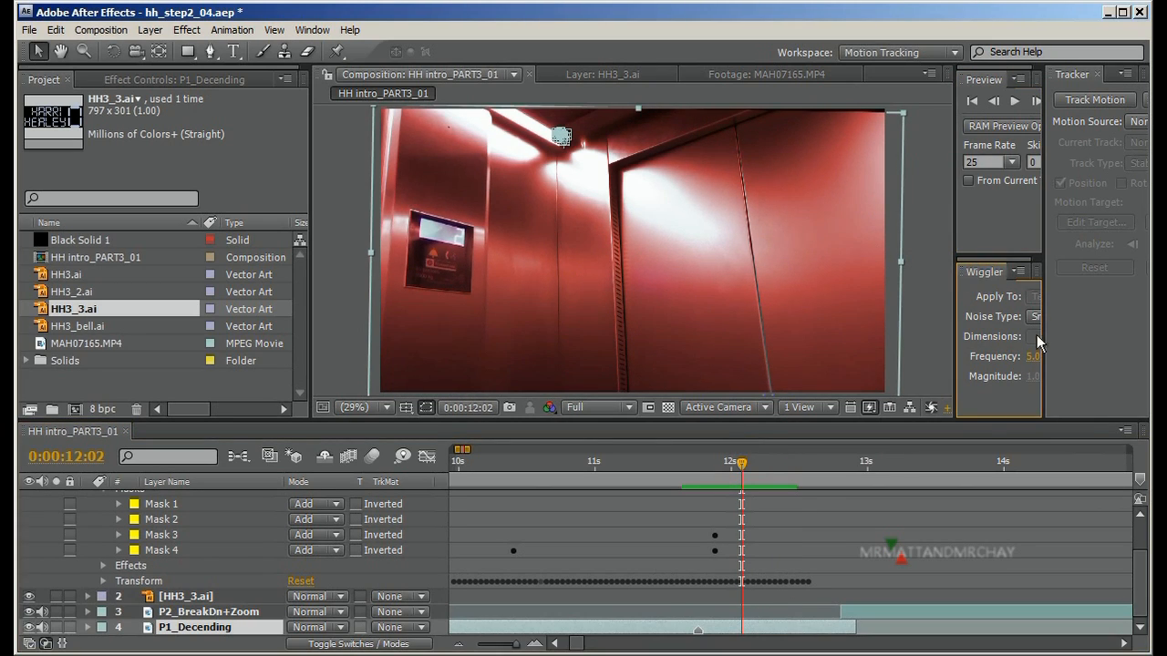
pyautogui.moveTo(1043, 336); pyautogui.dragTo(1126, 328)
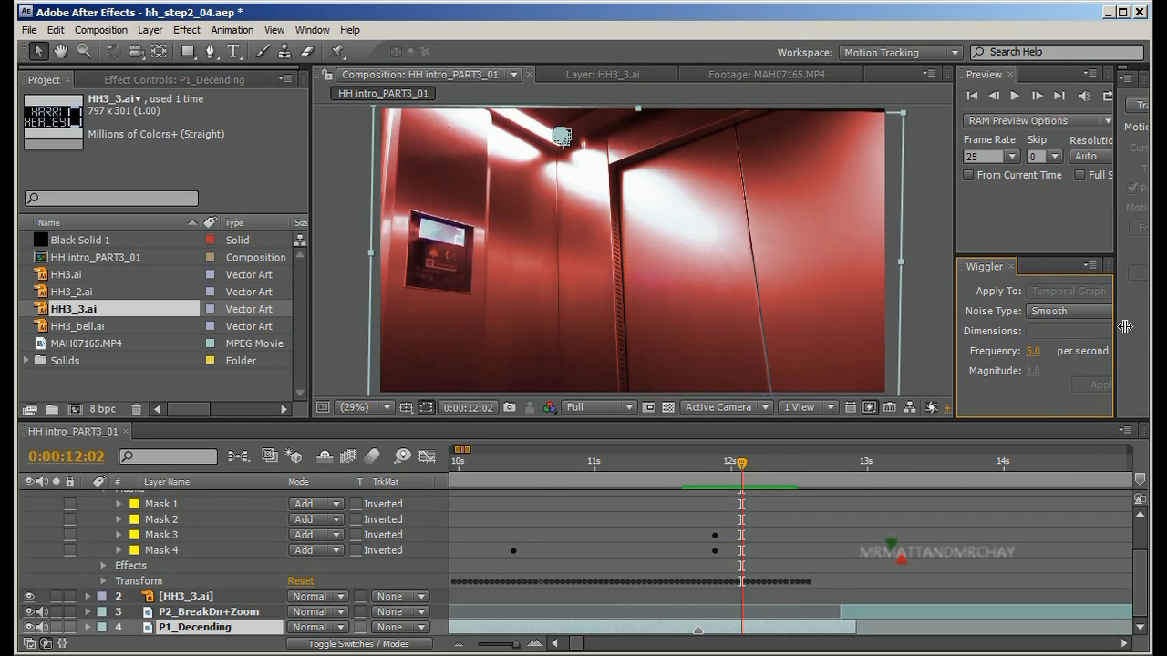
pyautogui.click(756, 584)
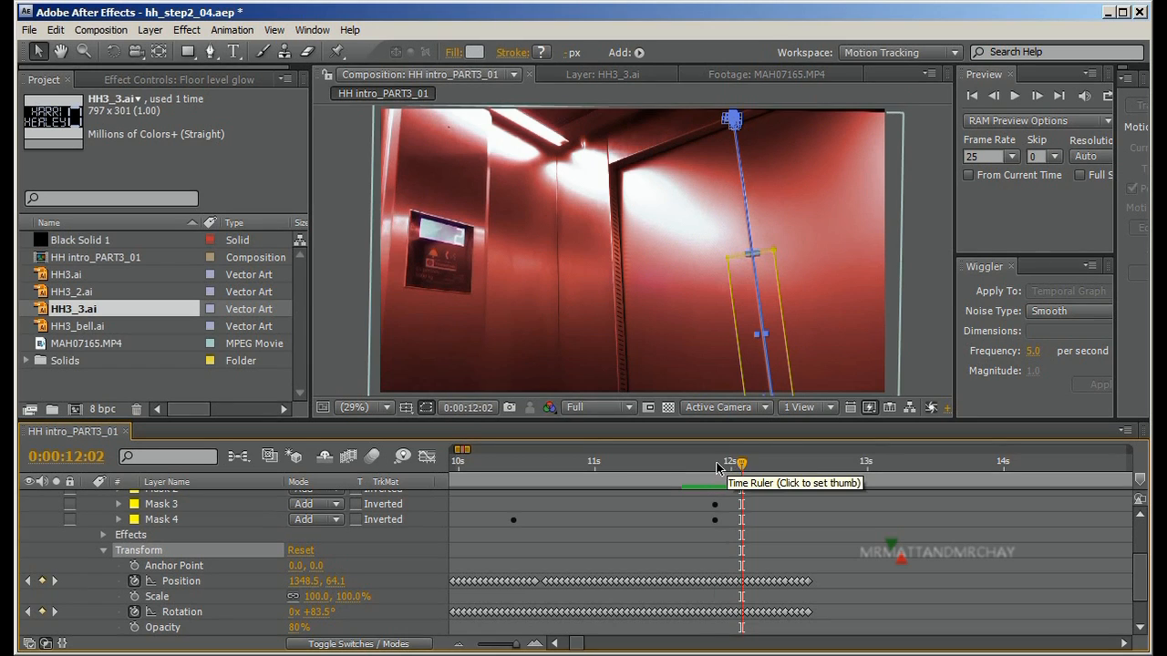
pyautogui.click(717, 468)
pyautogui.moveTo(716, 467)
pyautogui.mouseDown()
pyautogui.moveTo(757, 467)
pyautogui.moveTo(660, 468)
pyautogui.moveTo(729, 468)
pyautogui.mouseUp()
pyautogui.click(710, 467)
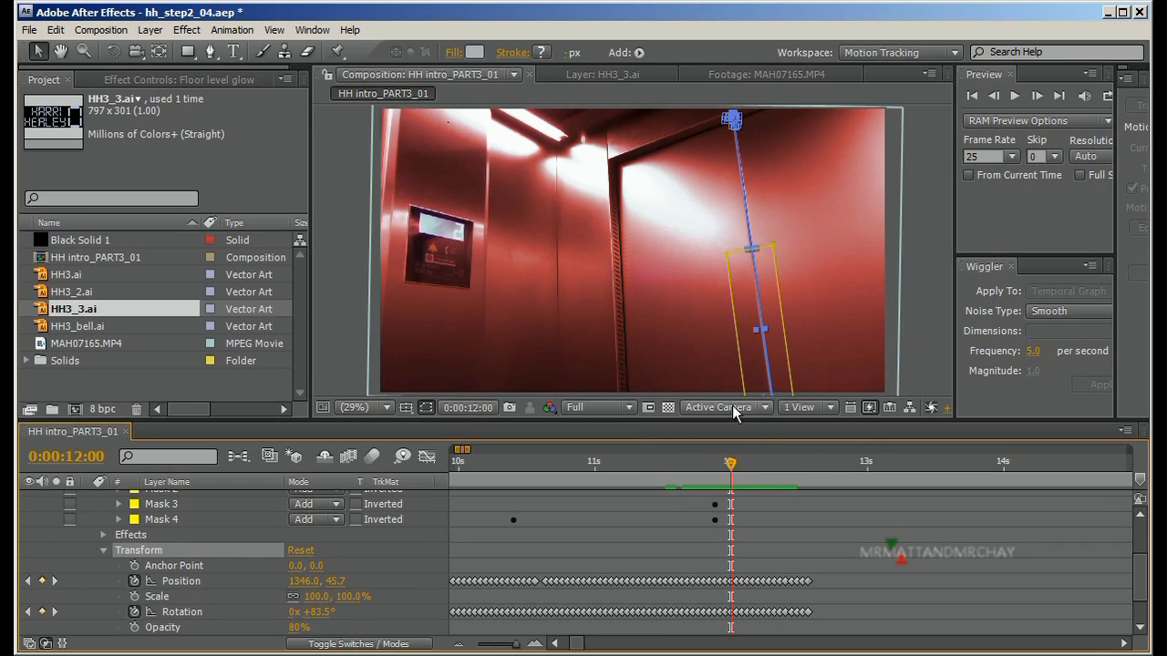
# Collapse the Floor level glow's Transform and Masks groups, and examine P2_BreakDn+Zoom's CC Toner effect up to 0:00:12:21.
pyautogui.moveTo(730, 468); pyautogui.dragTo(791, 473)
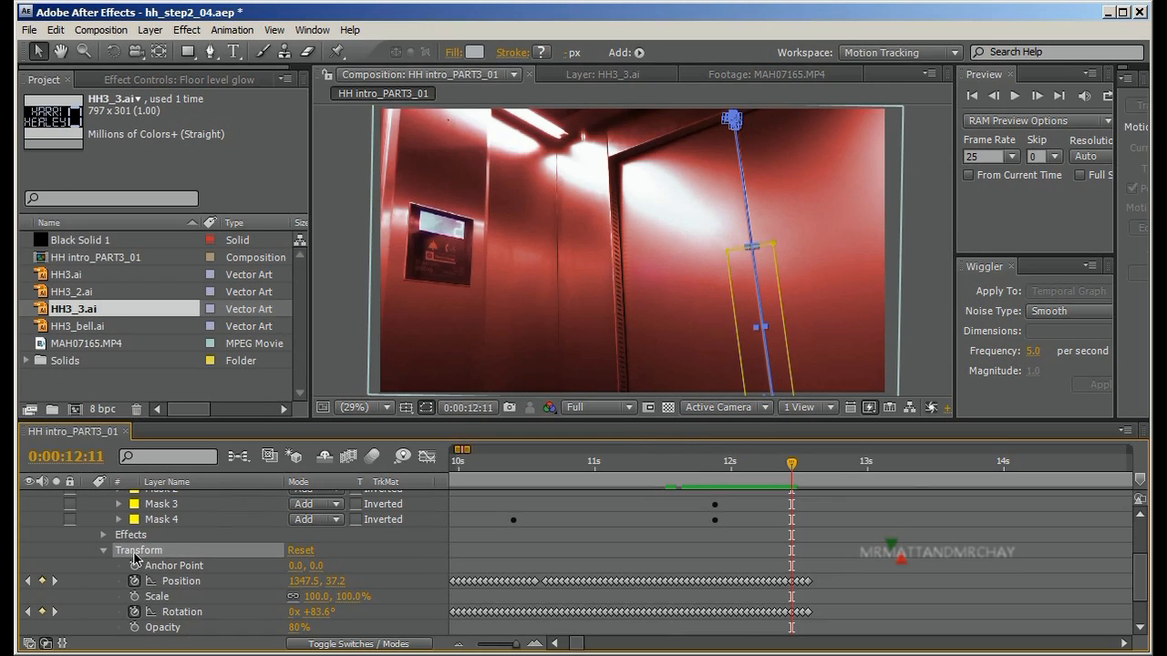
pyautogui.click(104, 552)
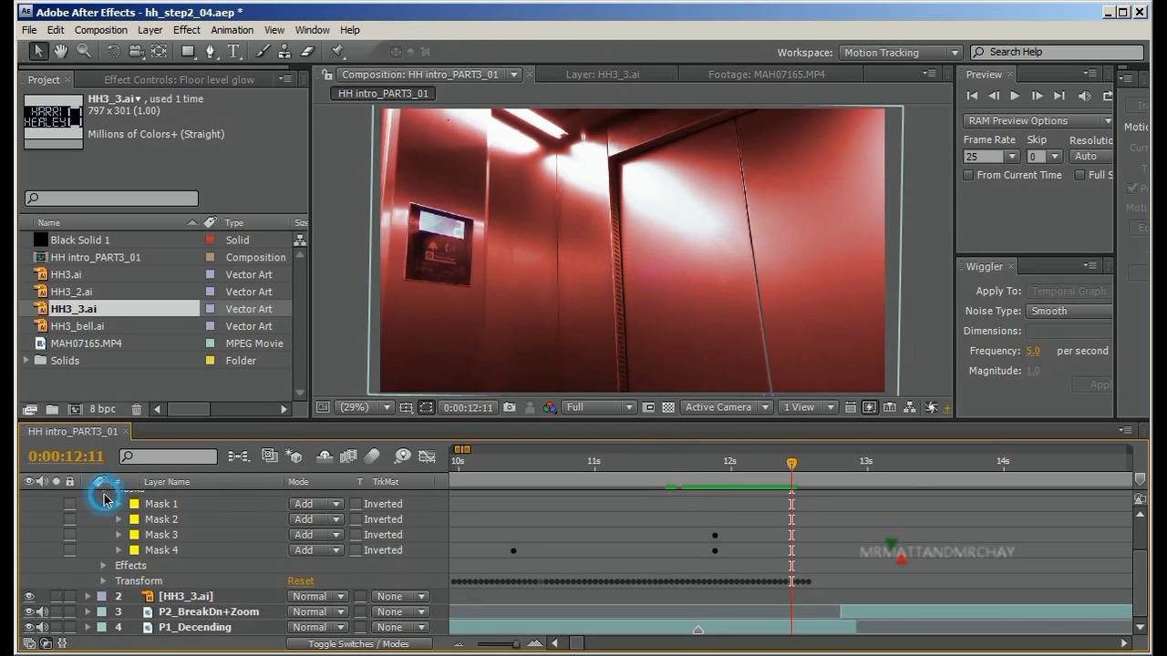
pyautogui.click(104, 494)
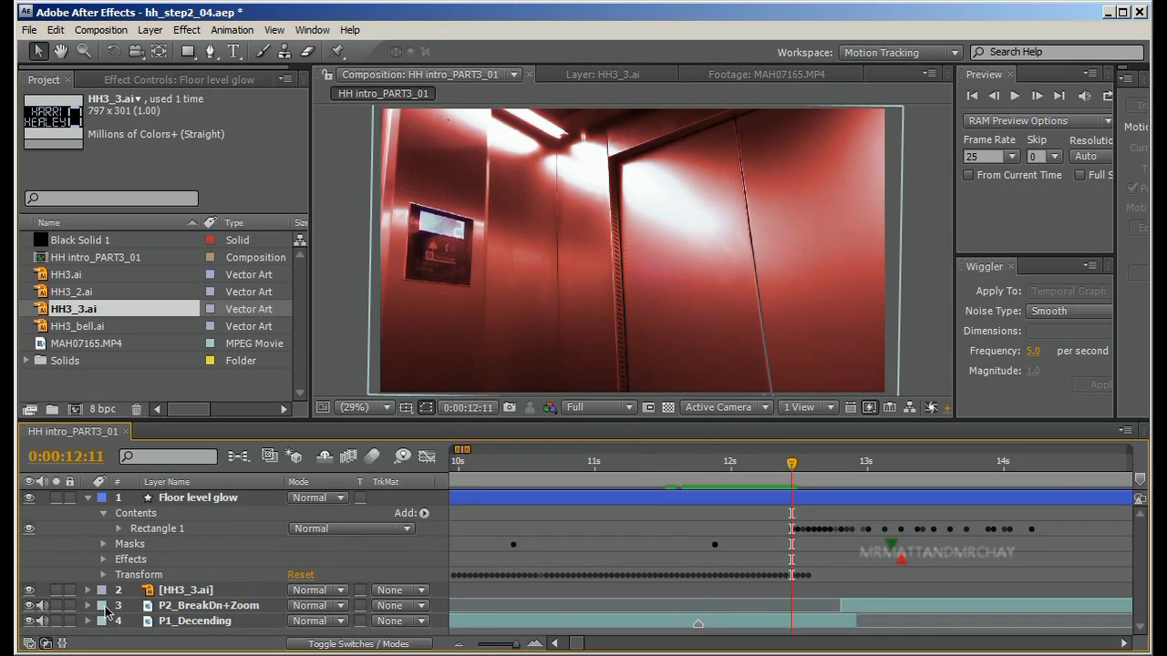
pyautogui.click(88, 605)
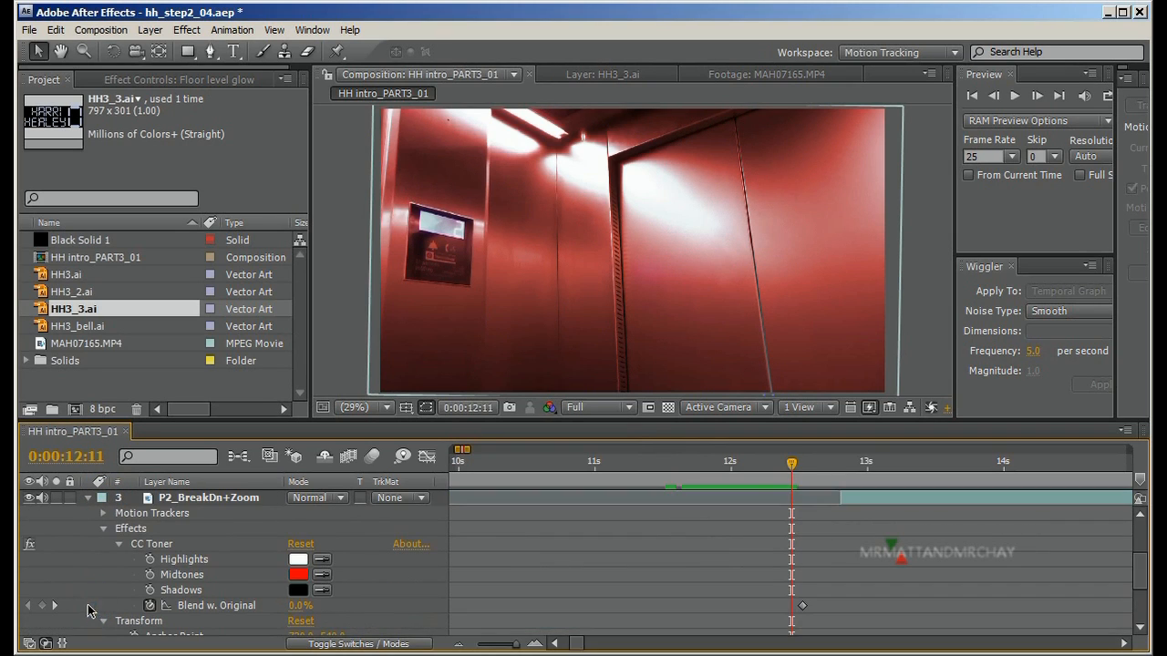
pyautogui.click(153, 544)
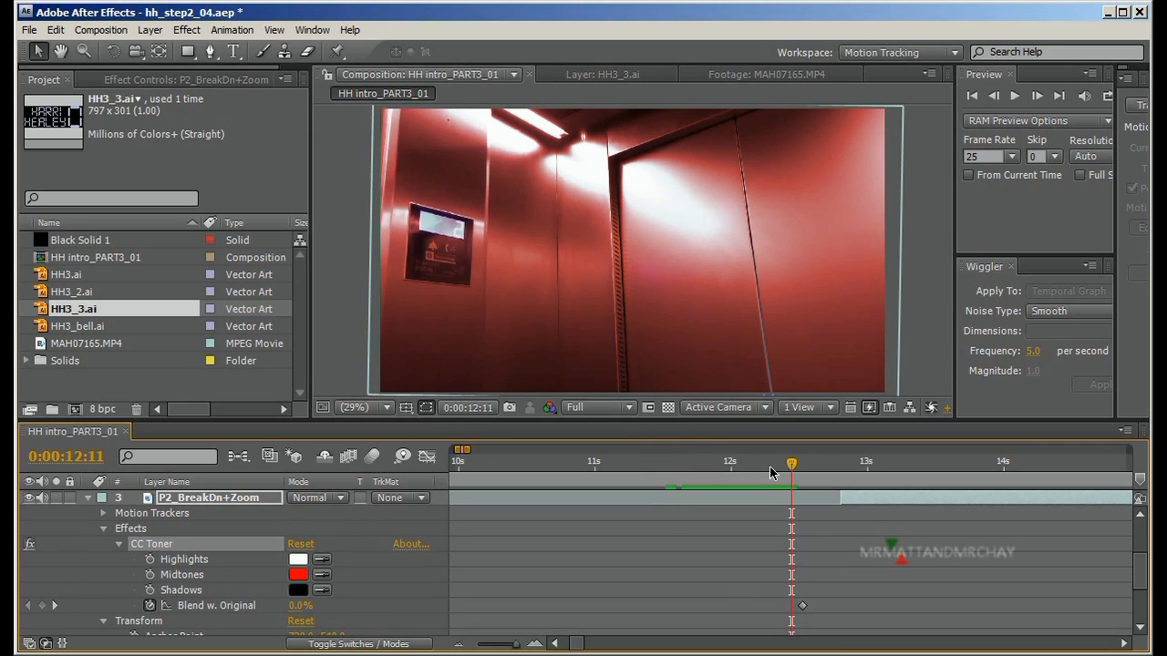
pyautogui.moveTo(765, 473); pyautogui.dragTo(846, 466)
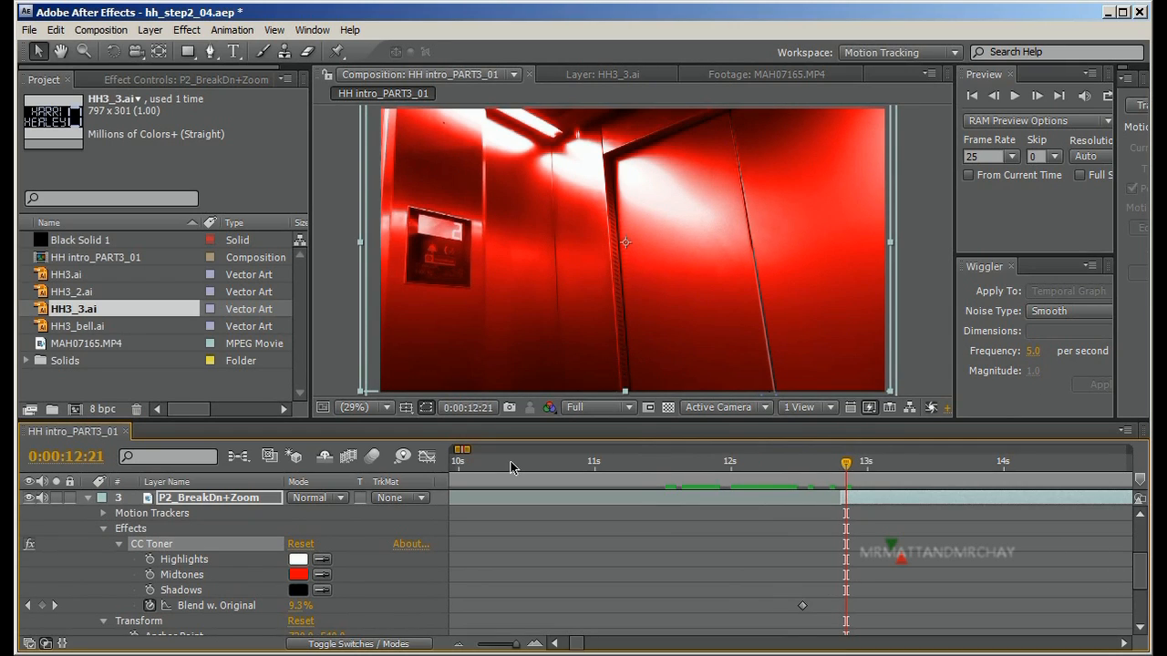
# Collapse P2_BreakDn+Zoom, play the MAH07165.MP4 source footage of P1_Decending from 0:08:40:11, and return to the HH intro_PART3_01 composition.
pyautogui.click(87, 498)
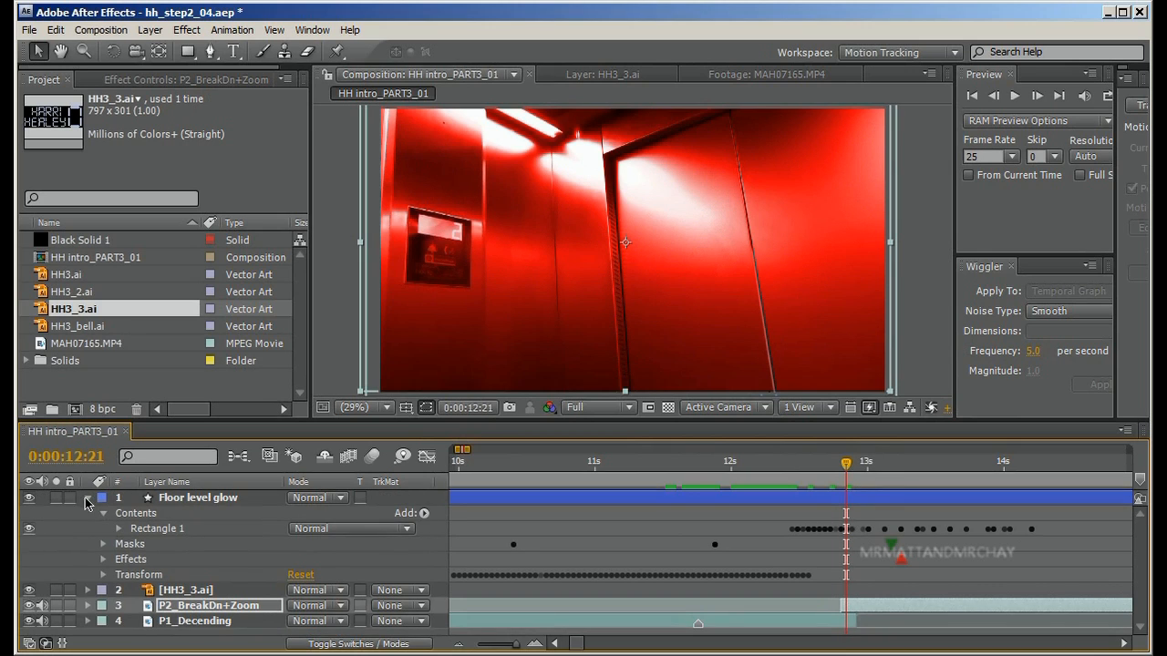
pyautogui.click(559, 627)
pyautogui.click(913, 609)
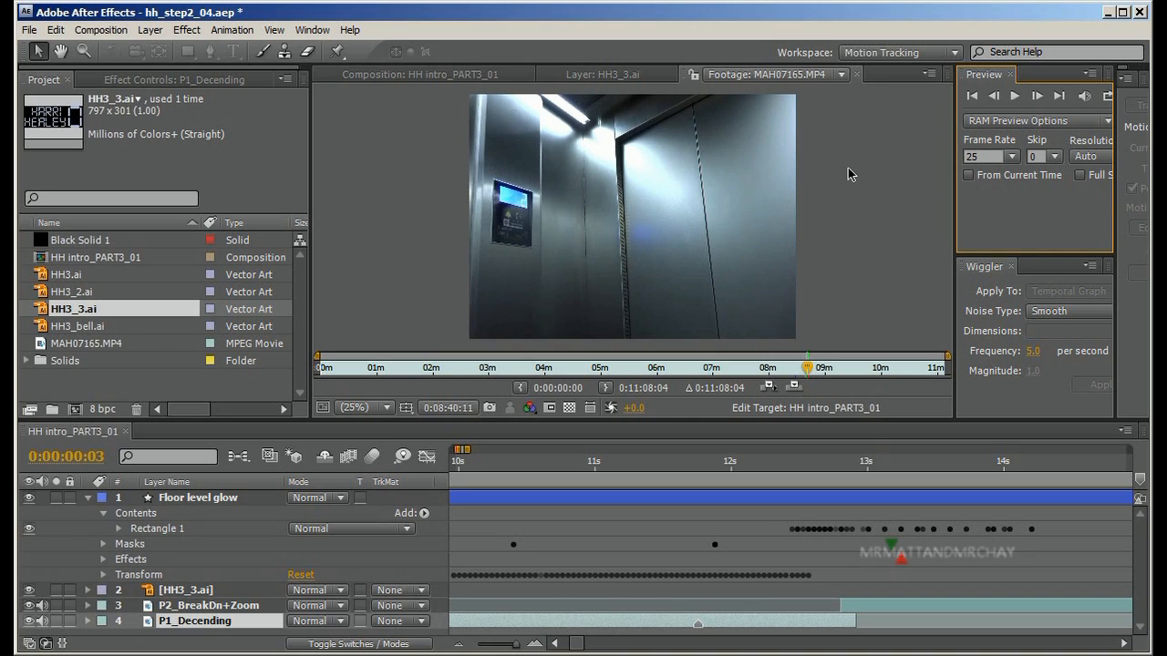
pyautogui.click(1014, 95)
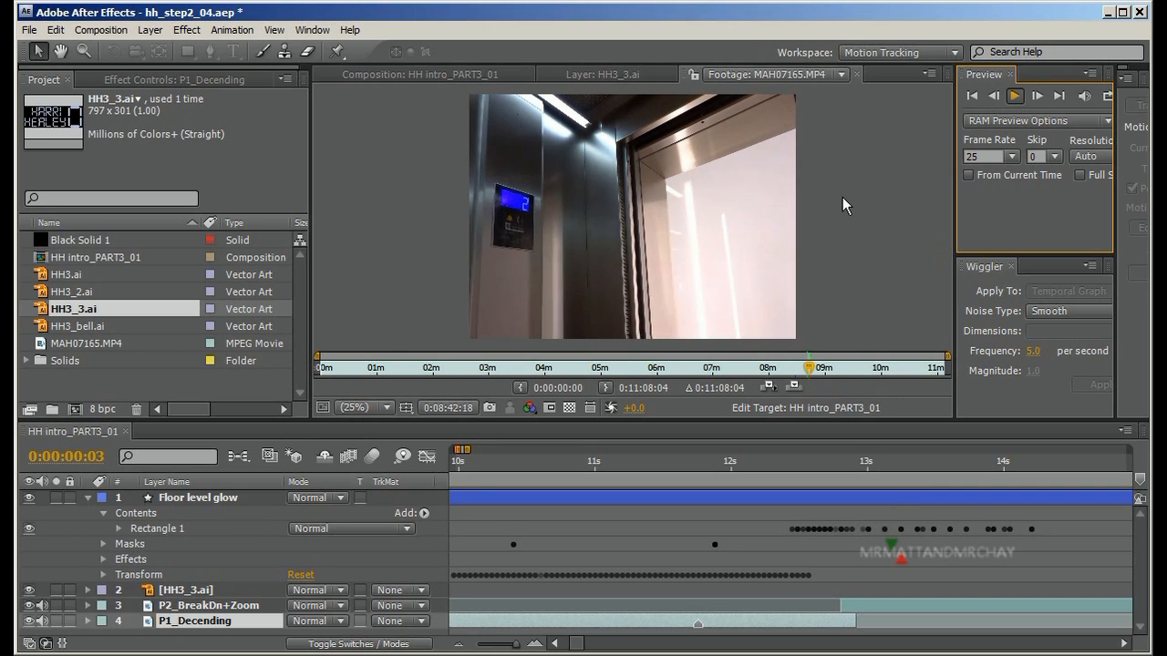
pyautogui.click(1014, 95)
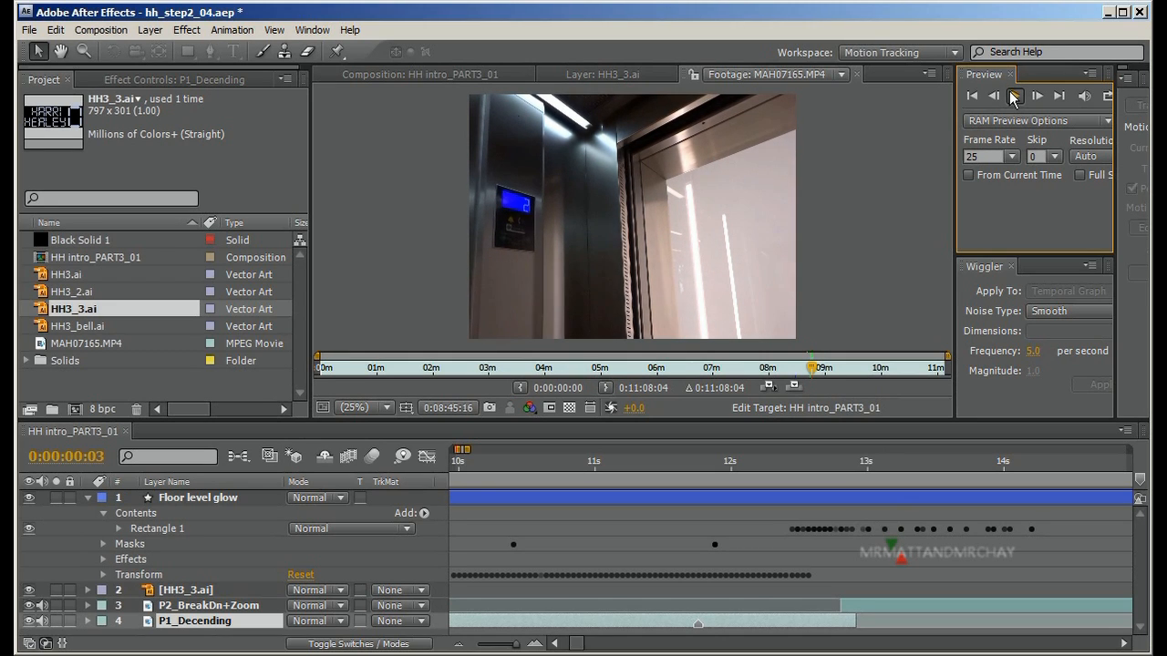
pyautogui.click(1014, 96)
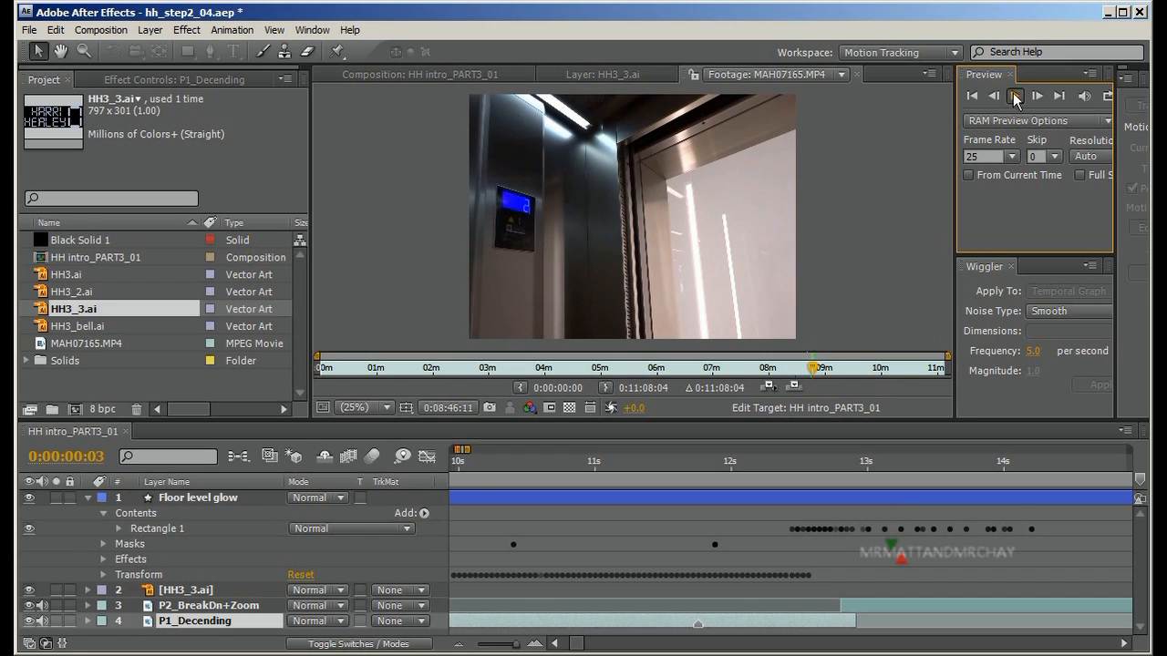
pyautogui.click(821, 623)
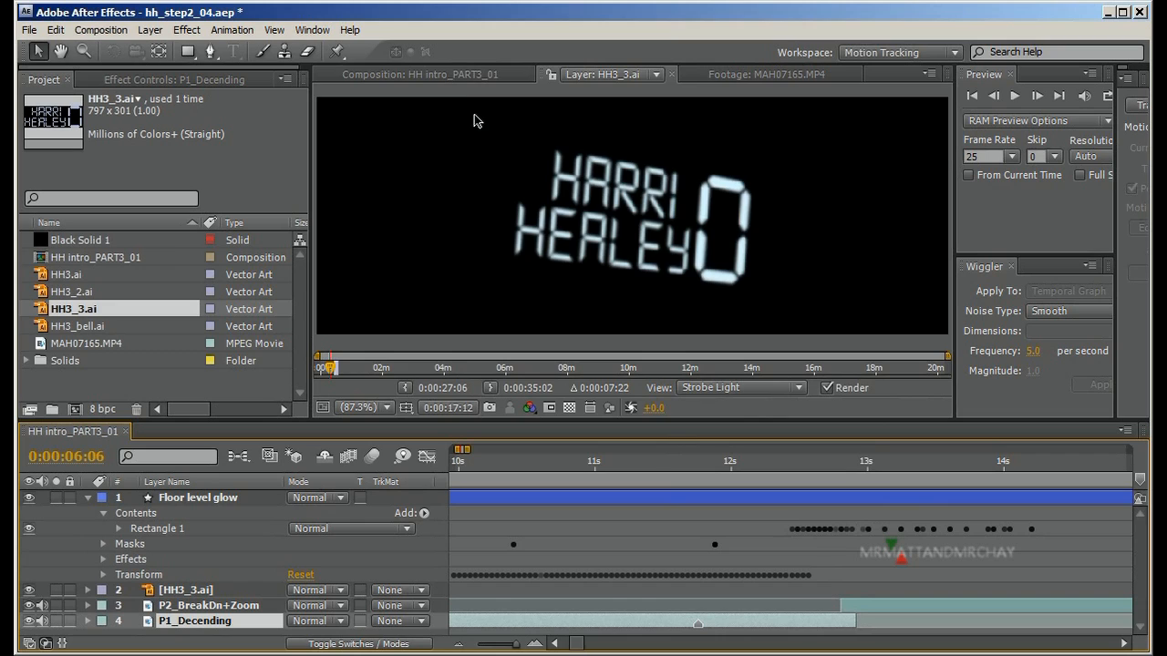
pyautogui.click(461, 74)
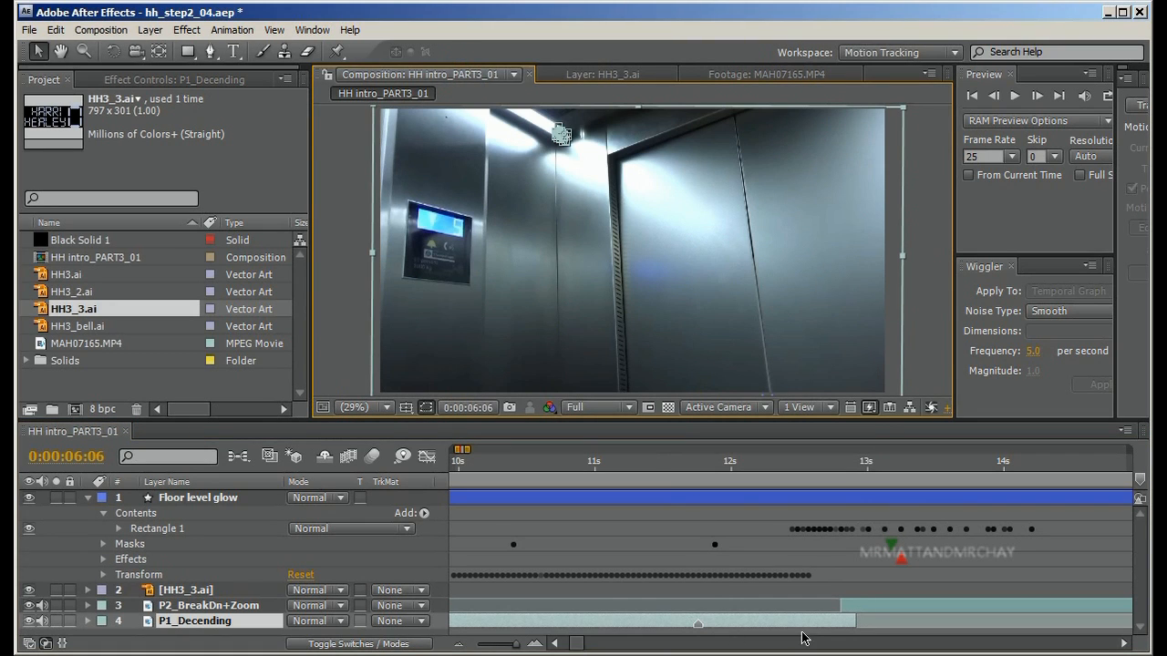
# Select the P2_BreakDn+Zoom layer and view its camera zoom onto the floor display from 0:00:12:21 to 0:00:16:04.
pyautogui.click(211, 607)
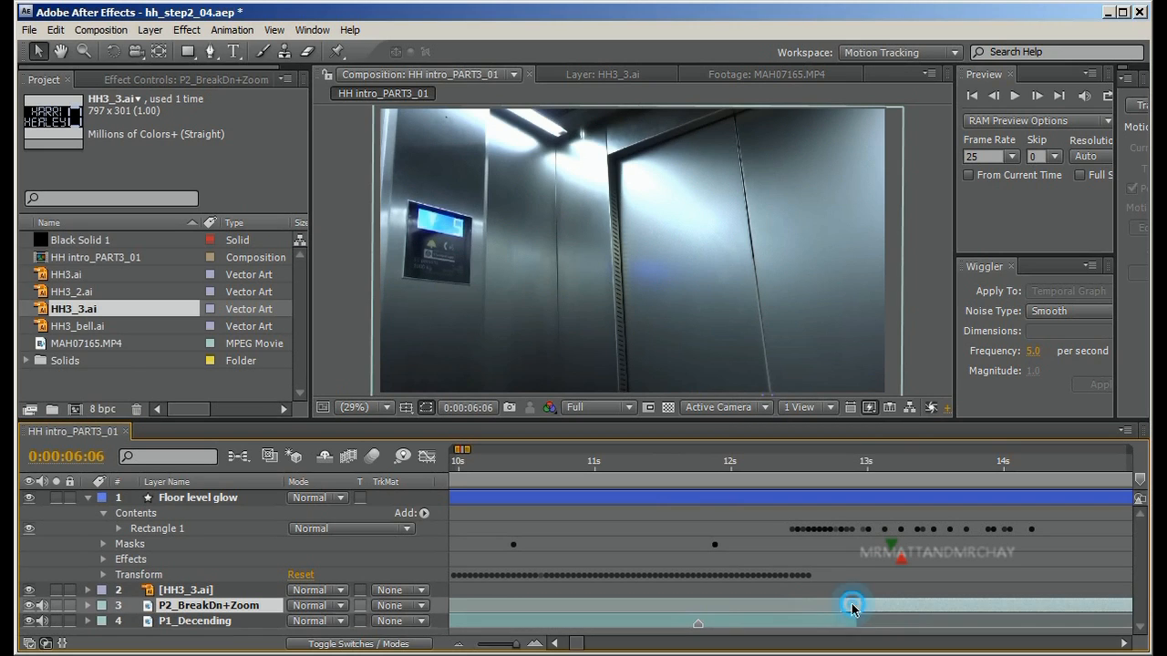
pyautogui.click(845, 469)
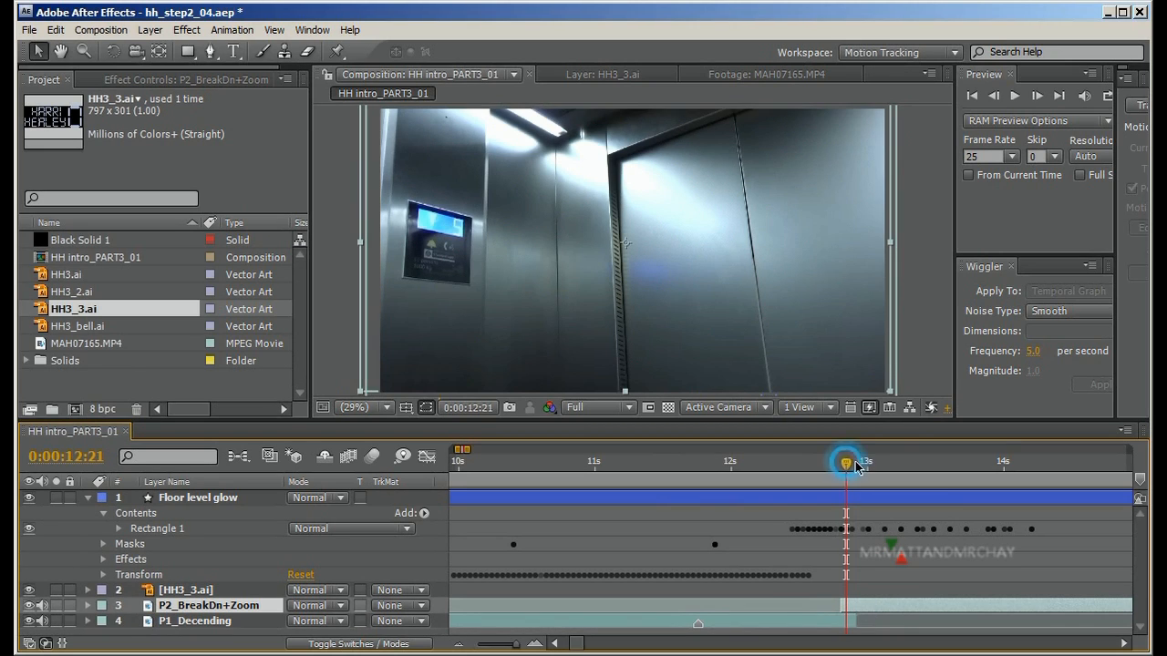
pyautogui.moveTo(846, 462); pyautogui.dragTo(1103, 467)
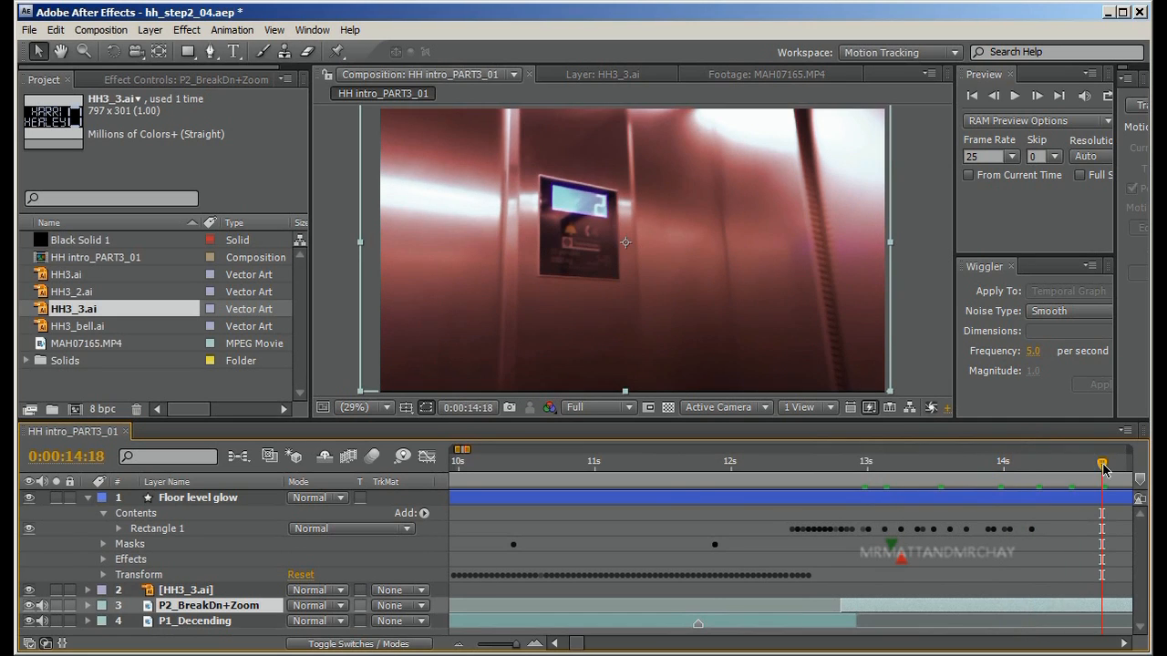
pyautogui.click(1121, 643)
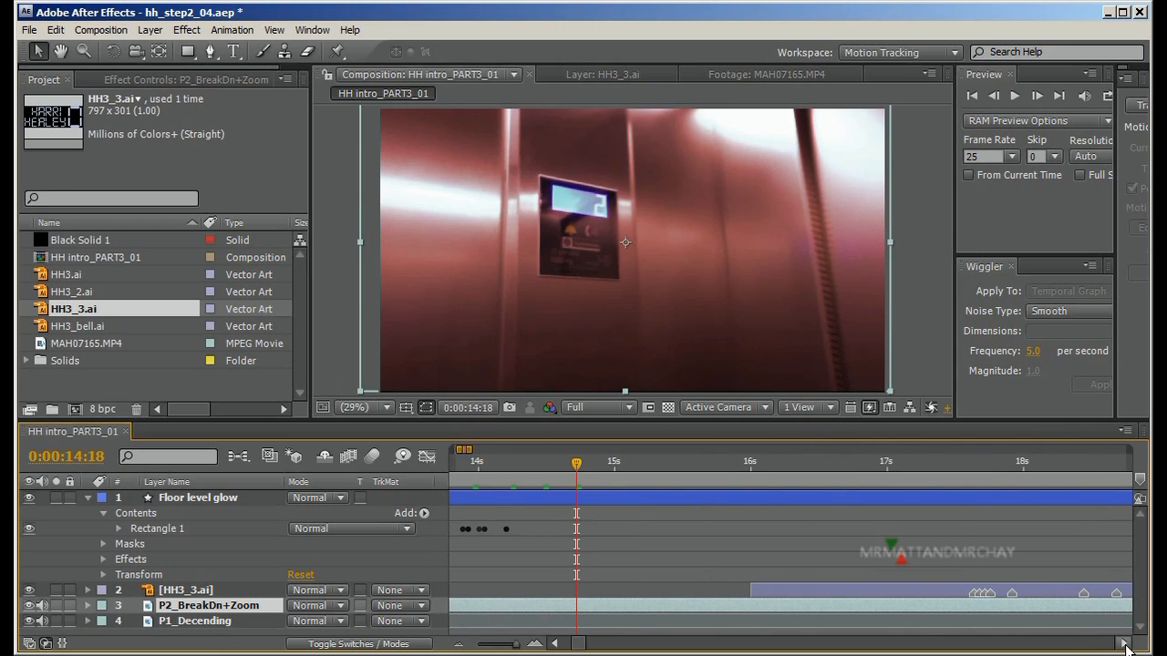
pyautogui.click(717, 463)
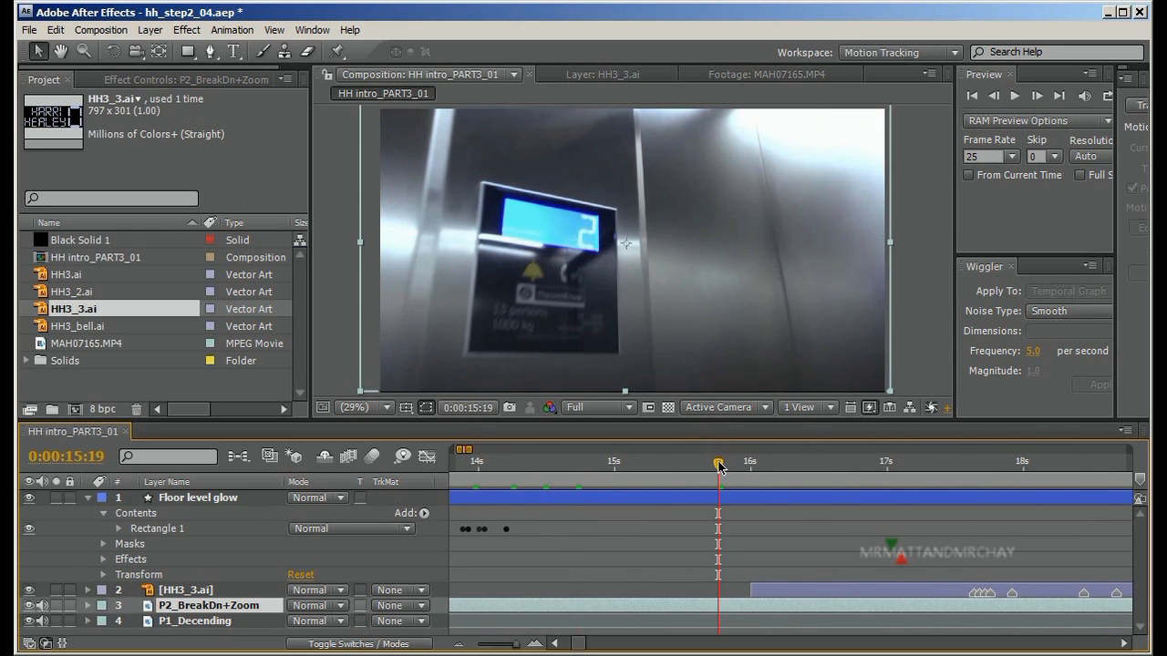
pyautogui.moveTo(719, 463); pyautogui.dragTo(771, 467)
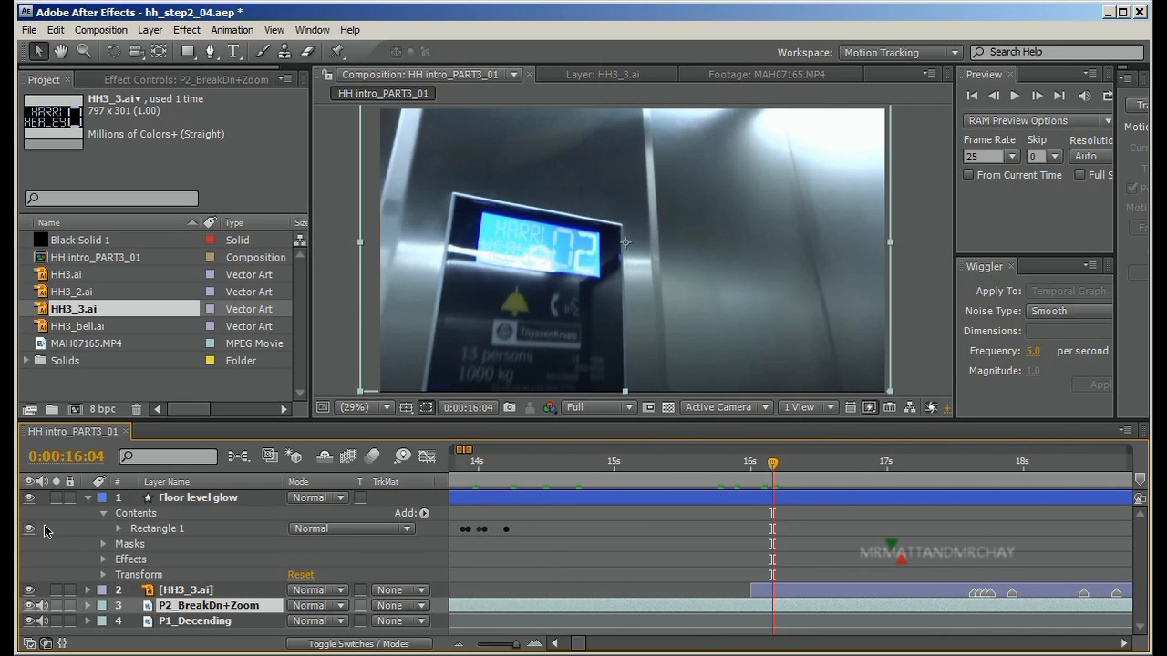
# Collapse Floor level glow and review HH3_3.ai's effects: Corner Pin, Brightness & Contrast, Channel Blur, Minimax and Strobe Light.
pyautogui.click(87, 498)
pyautogui.click(87, 514)
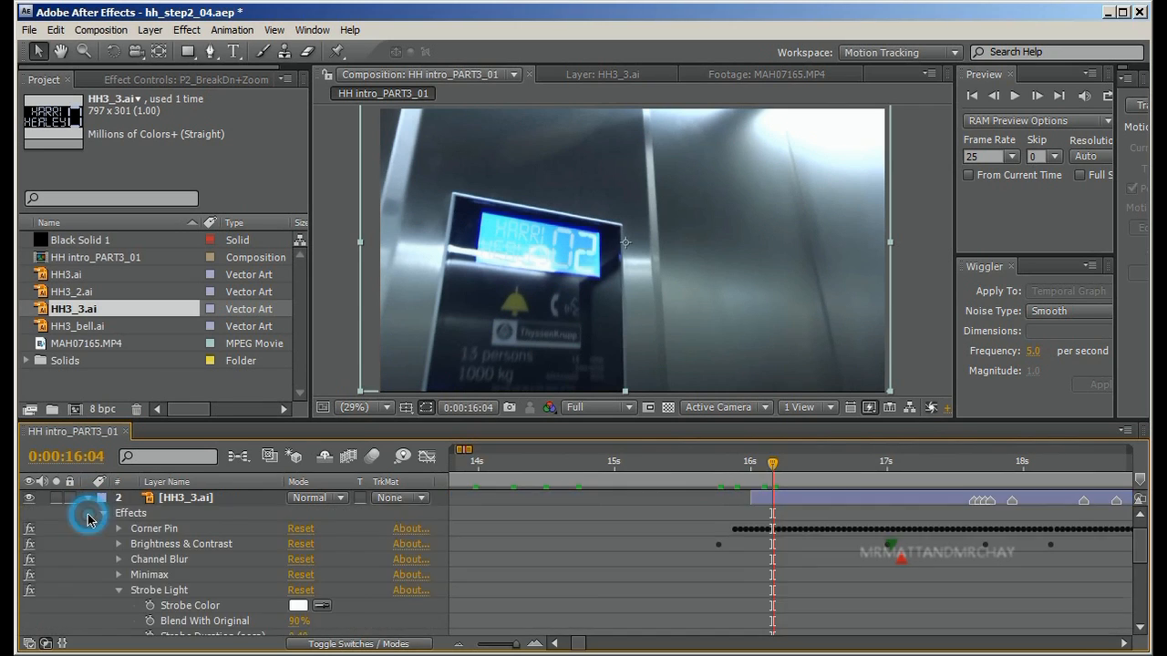
pyautogui.click(193, 499)
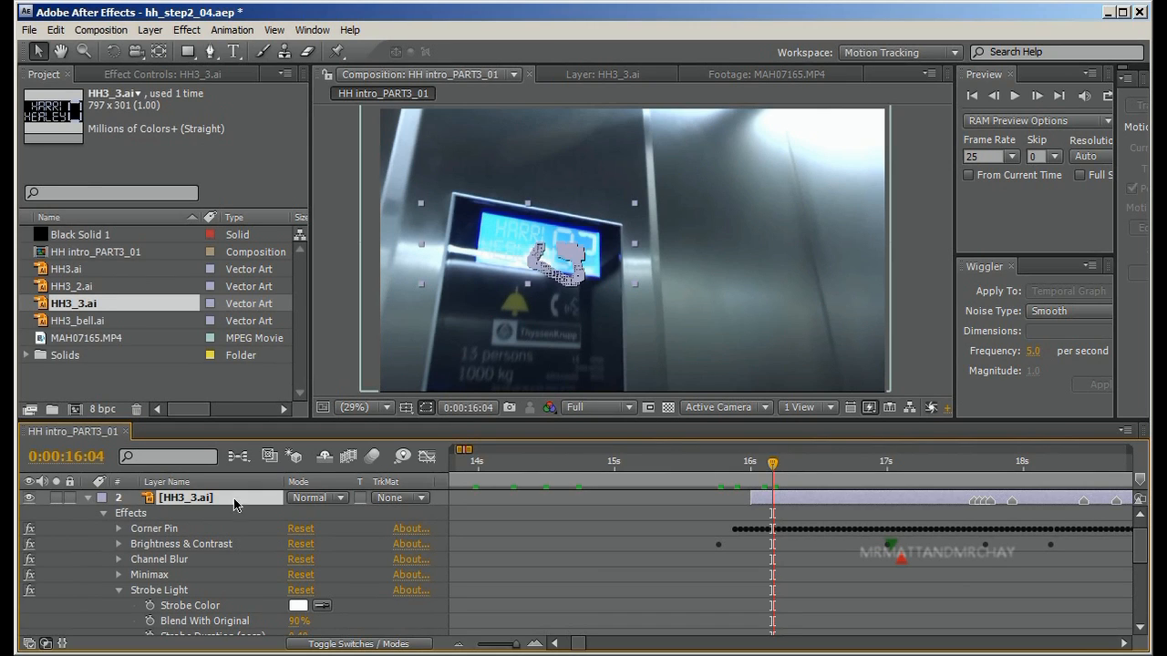
pyautogui.click(118, 591)
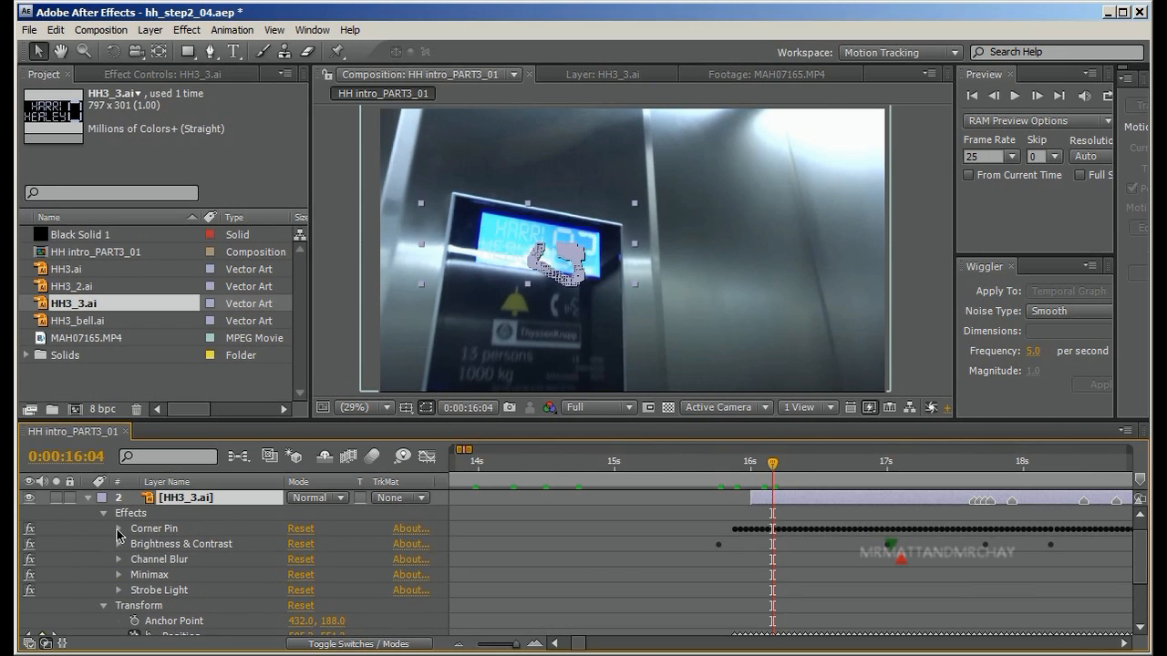
pyautogui.click(161, 544)
pyautogui.click(160, 559)
pyautogui.click(162, 528)
pyautogui.click(154, 575)
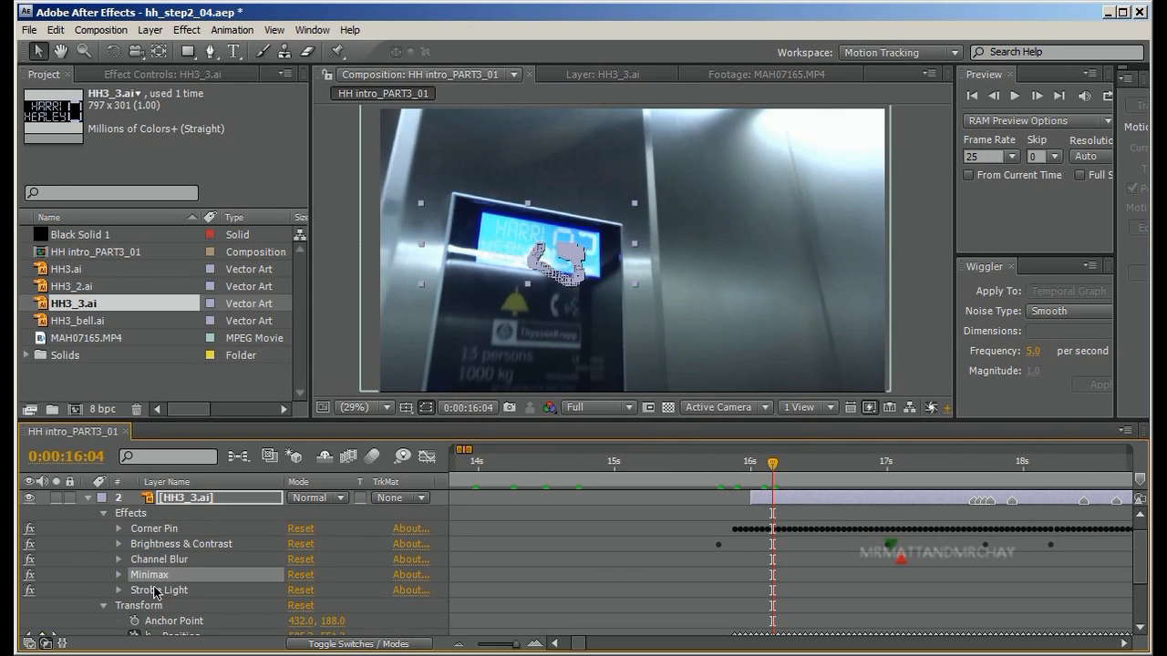
pyautogui.click(155, 591)
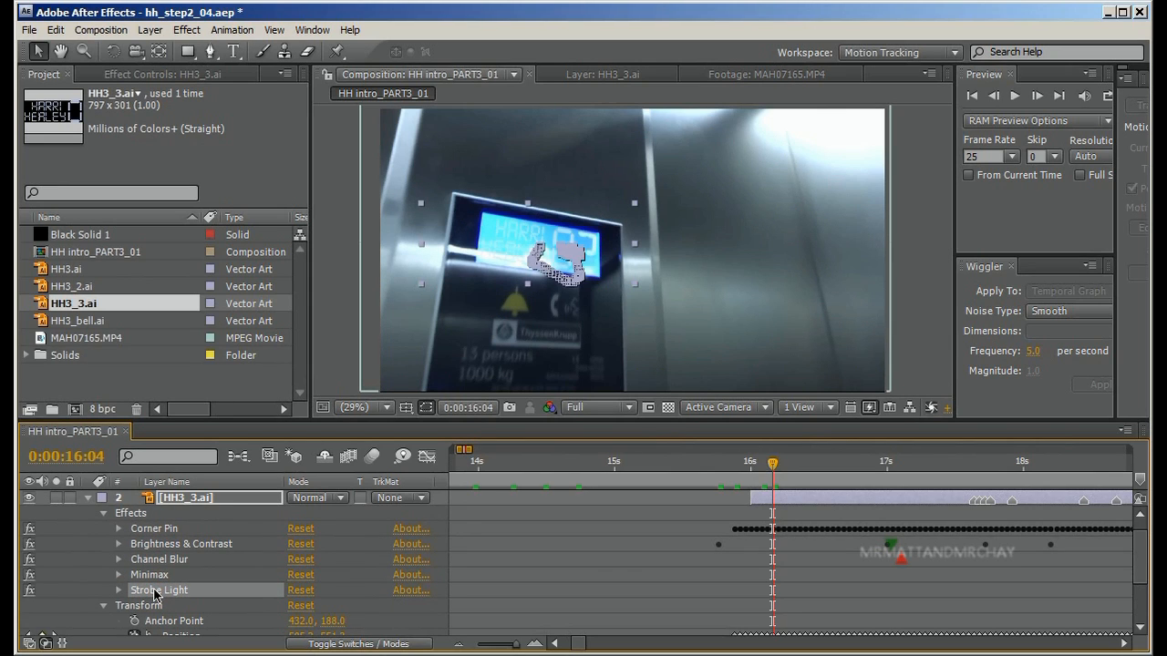
# Collapse HH3_3.ai's Transform group, expand its Corner Pin effect and select the Upper Left keyframes.
pyautogui.click(104, 606)
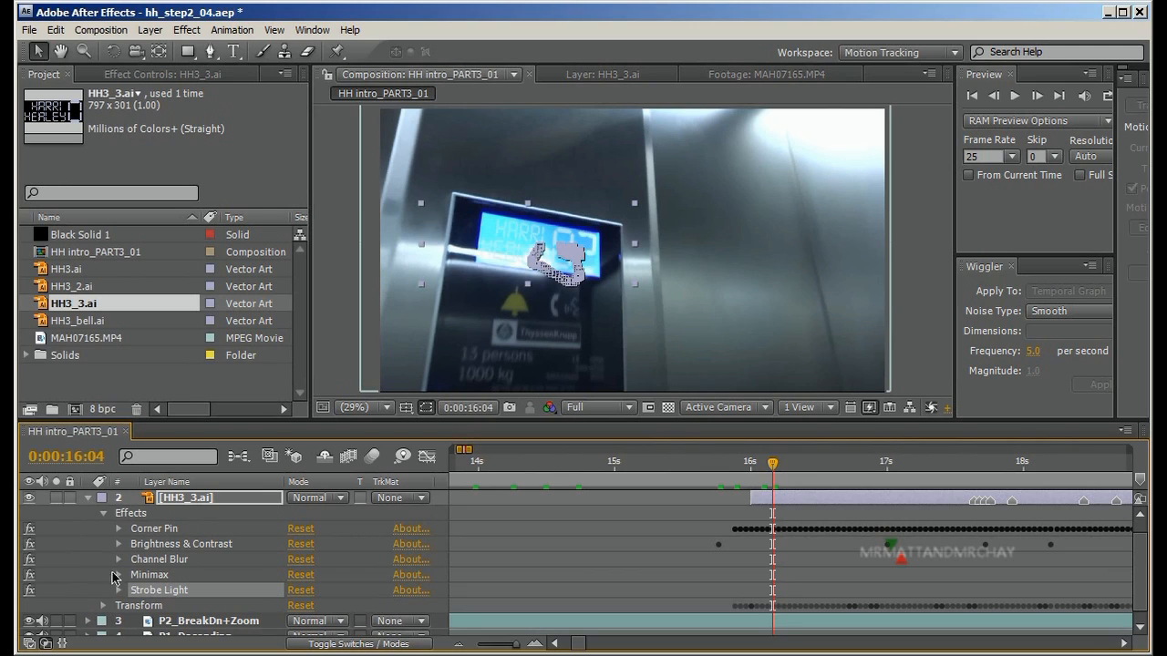
pyautogui.click(119, 529)
pyautogui.click(193, 531)
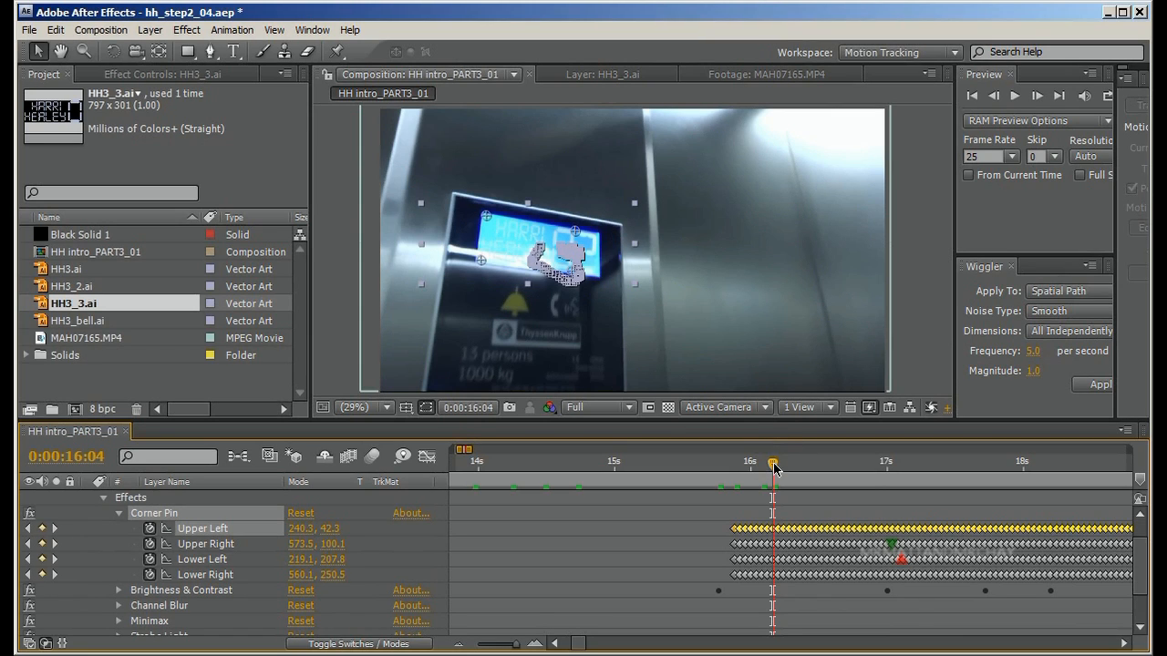
# Examine how the Corner Pin points keep the text on the moving display between 0:00:16:12 and 0:00:18:00, ending at 0:00:16:21.
pyautogui.moveTo(774, 467); pyautogui.dragTo(790, 467)
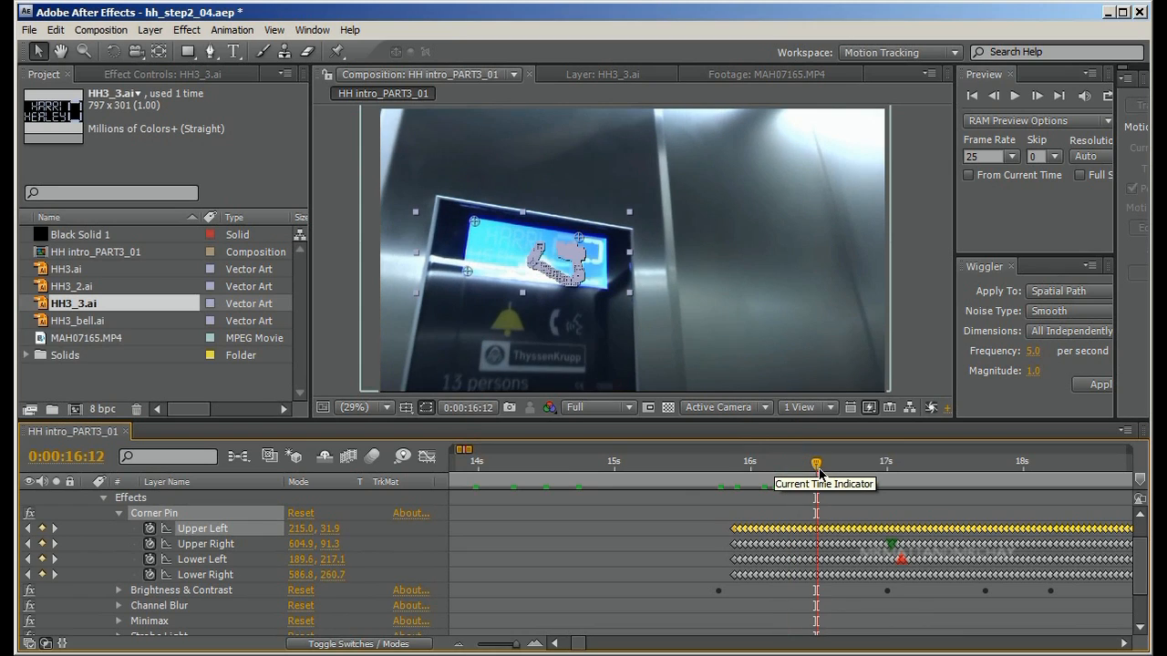
pyautogui.moveTo(815, 467); pyautogui.dragTo(848, 464)
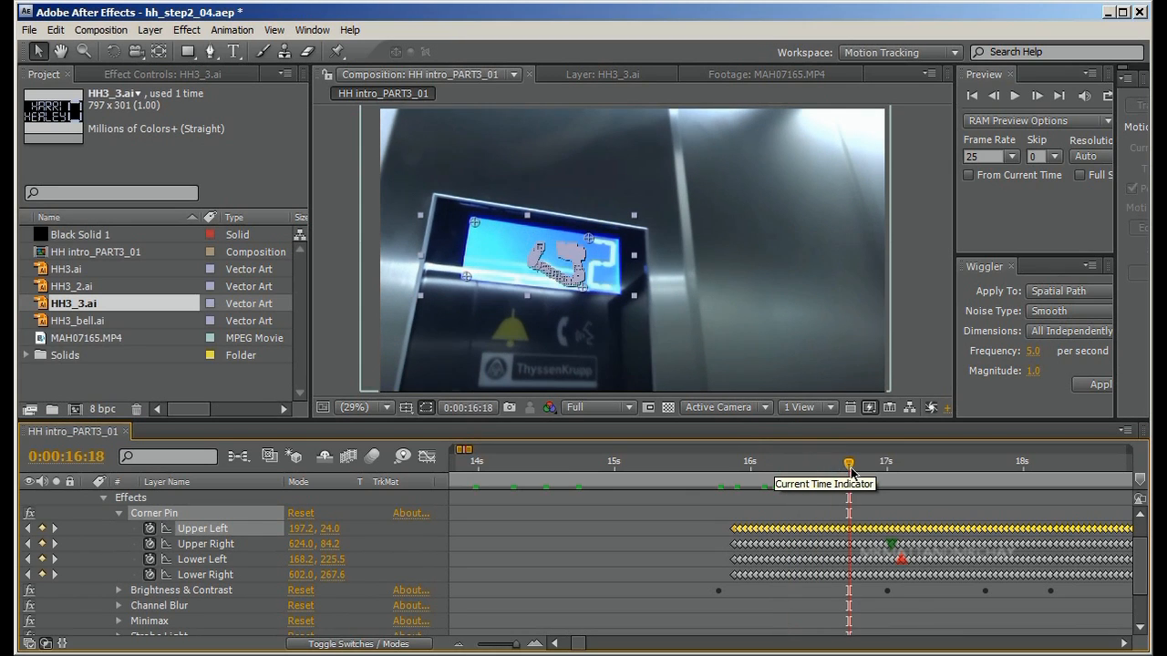
pyautogui.click(617, 240)
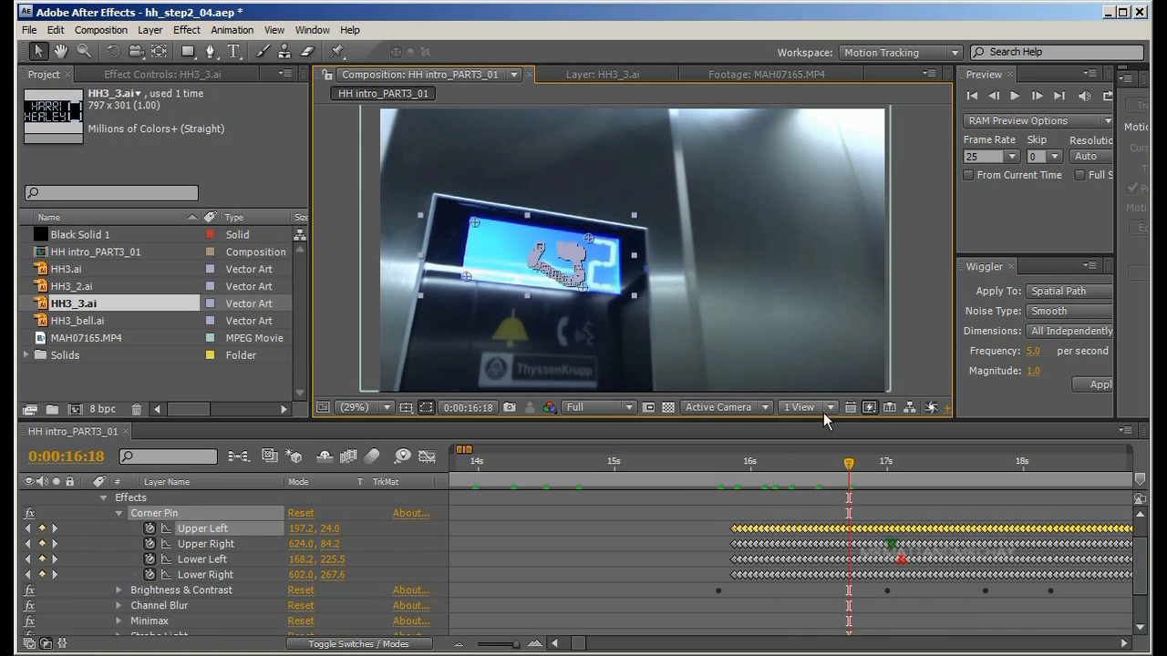
pyautogui.moveTo(850, 466); pyautogui.dragTo(963, 469)
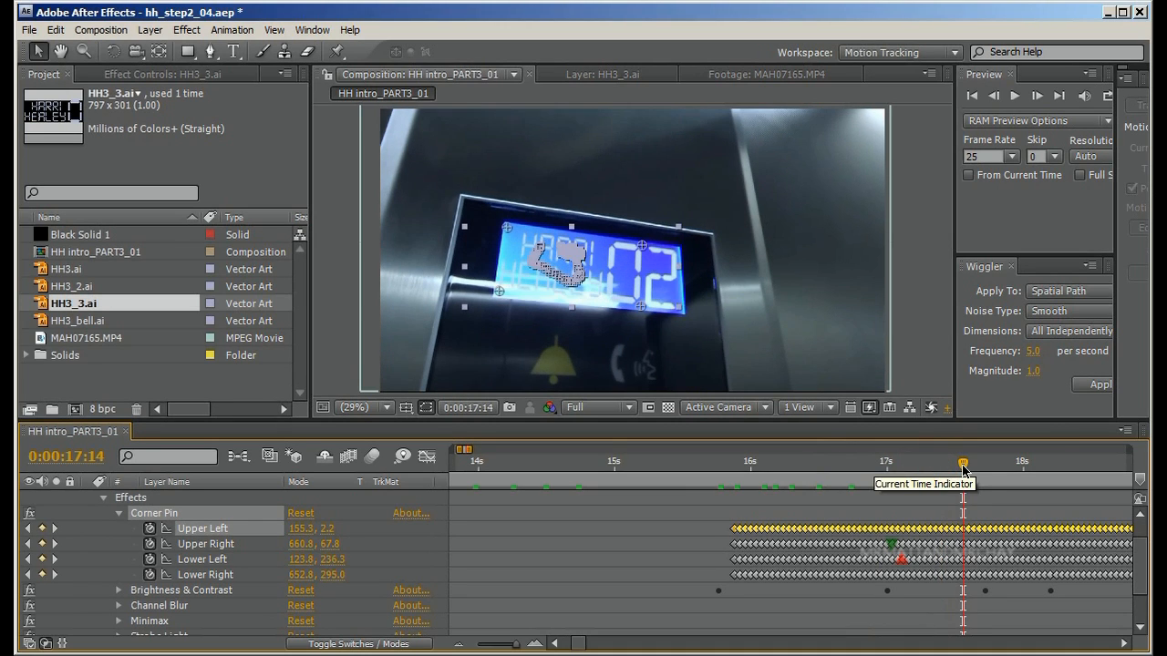
pyautogui.click(645, 248)
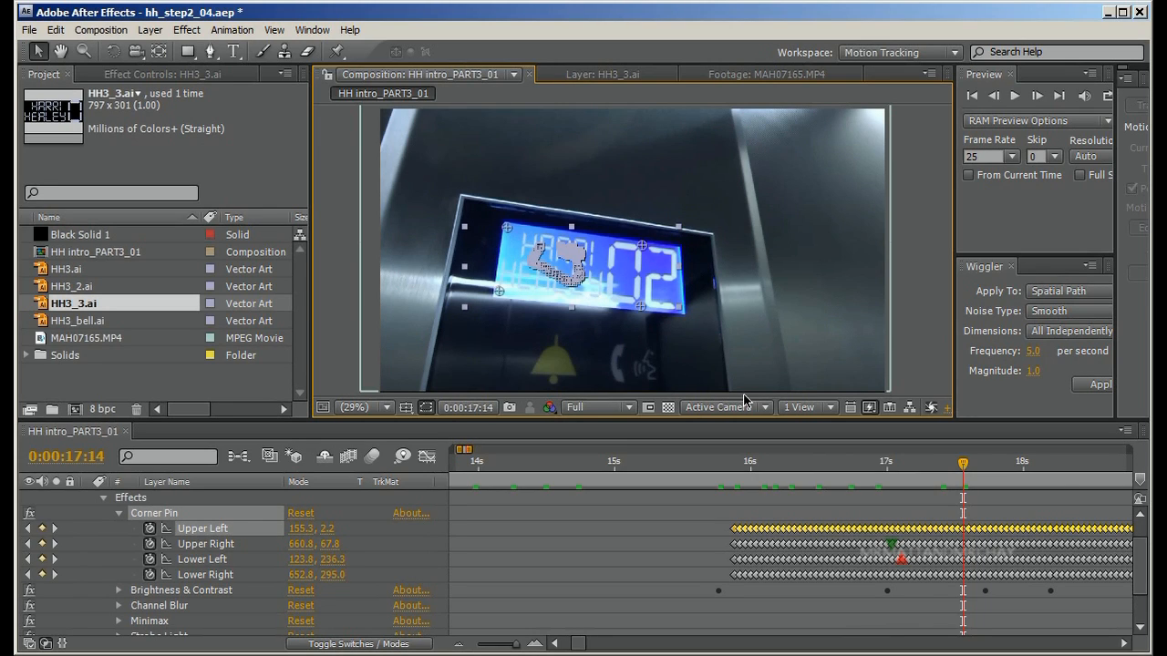
pyautogui.click(1015, 467)
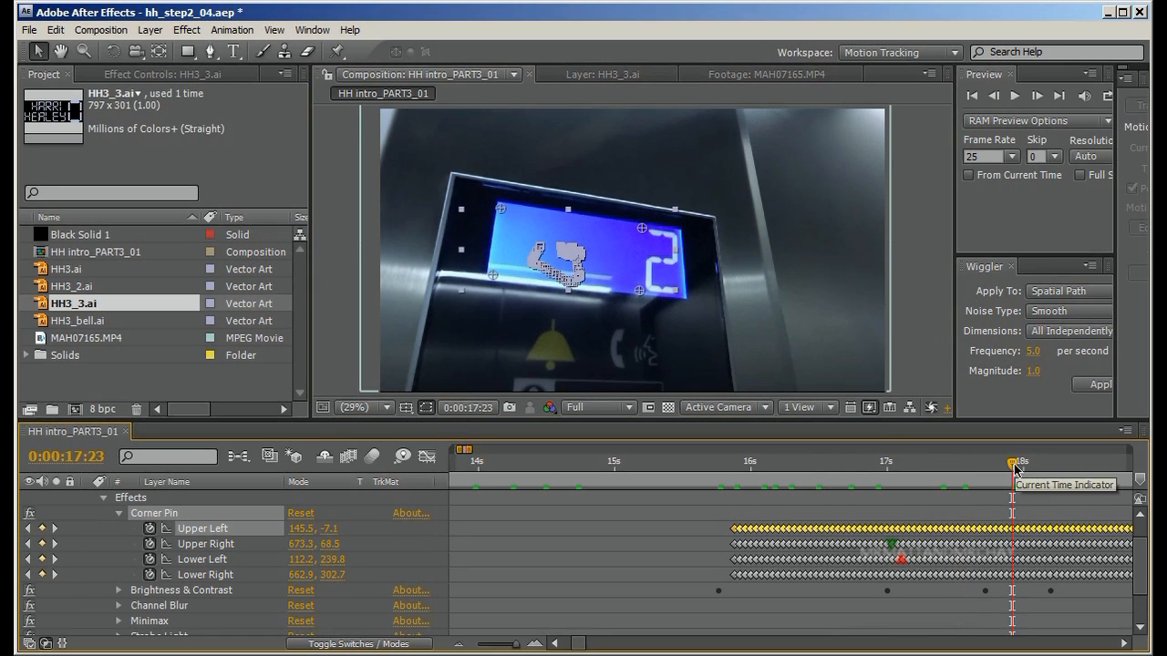
pyautogui.moveTo(1012, 466)
pyautogui.mouseDown()
pyautogui.moveTo(964, 469)
pyautogui.moveTo(1025, 469)
pyautogui.mouseUp()
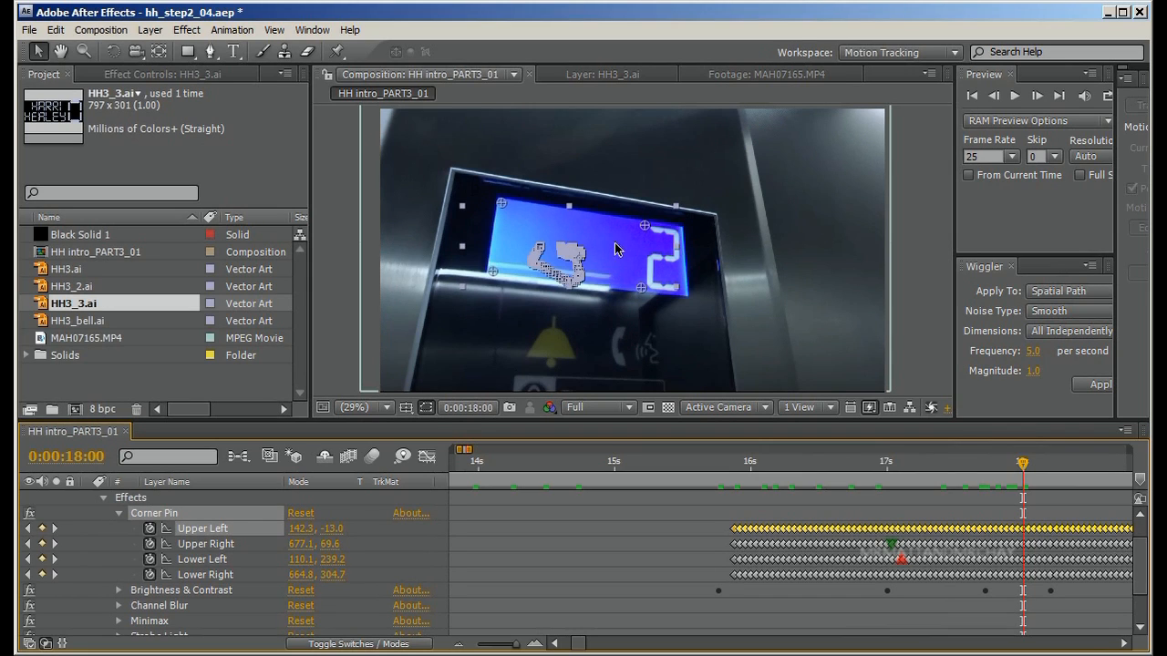
pyautogui.moveTo(1024, 469); pyautogui.dragTo(832, 468)
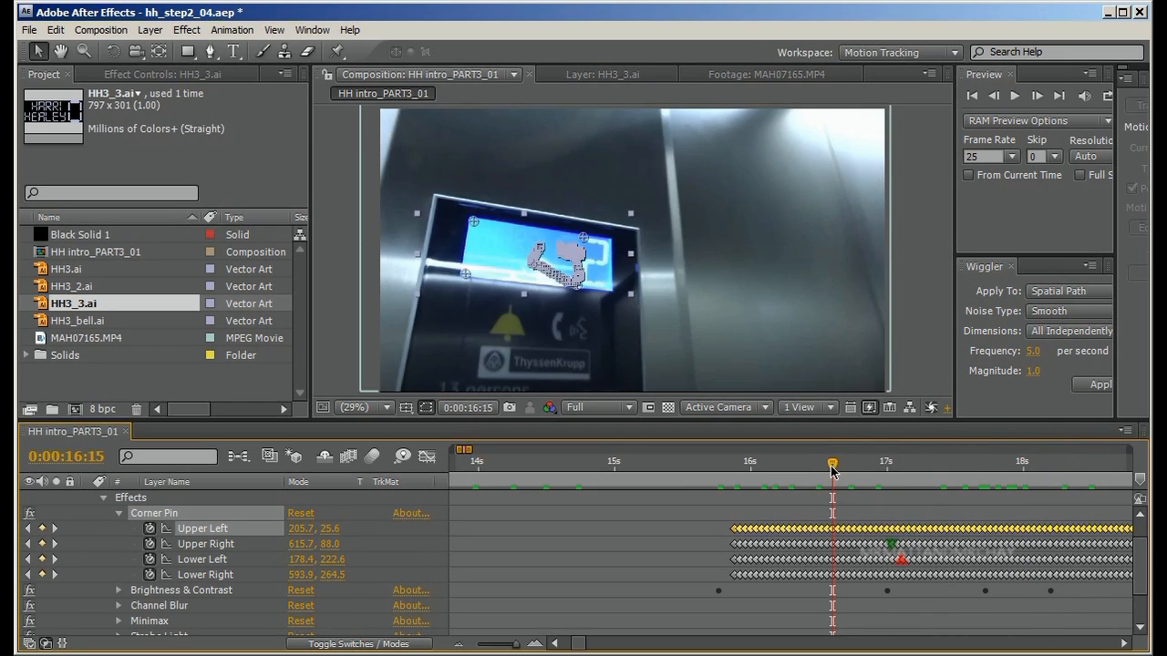
pyautogui.moveTo(831, 467); pyautogui.dragTo(867, 467)
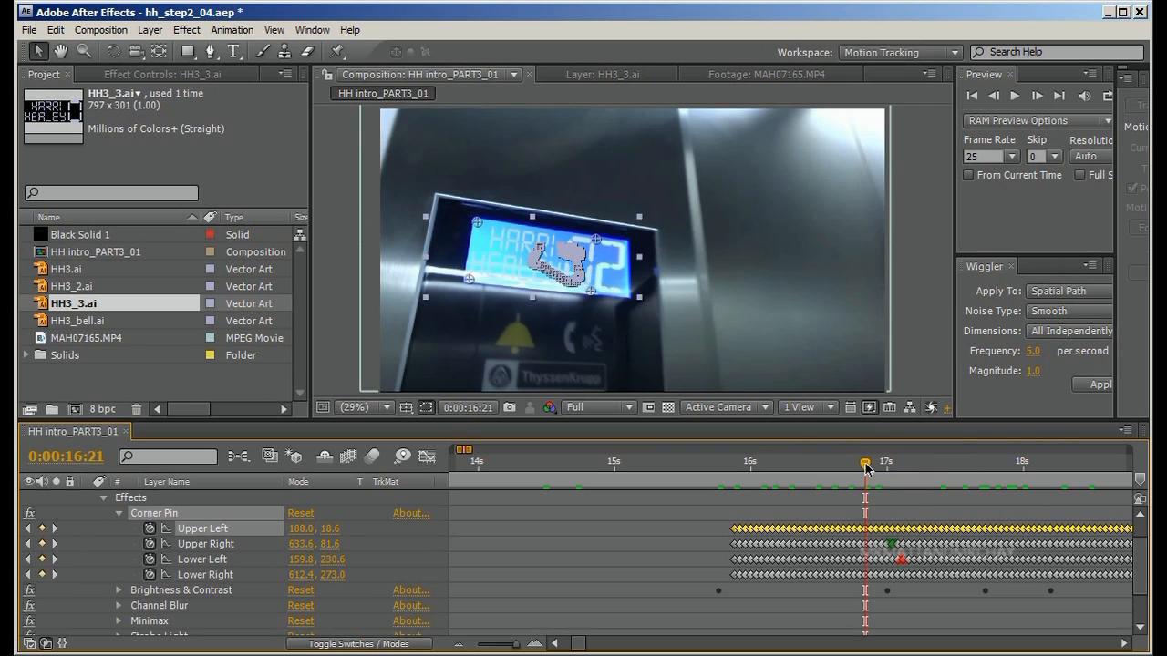
# Expand HH3_3.ai's Brightness & Contrast effect and review its keyframes against the display text from 0:00:17:08 to 0:00:20:03.
pyautogui.moveTo(867, 466); pyautogui.dragTo(933, 464)
pyautogui.click(719, 597)
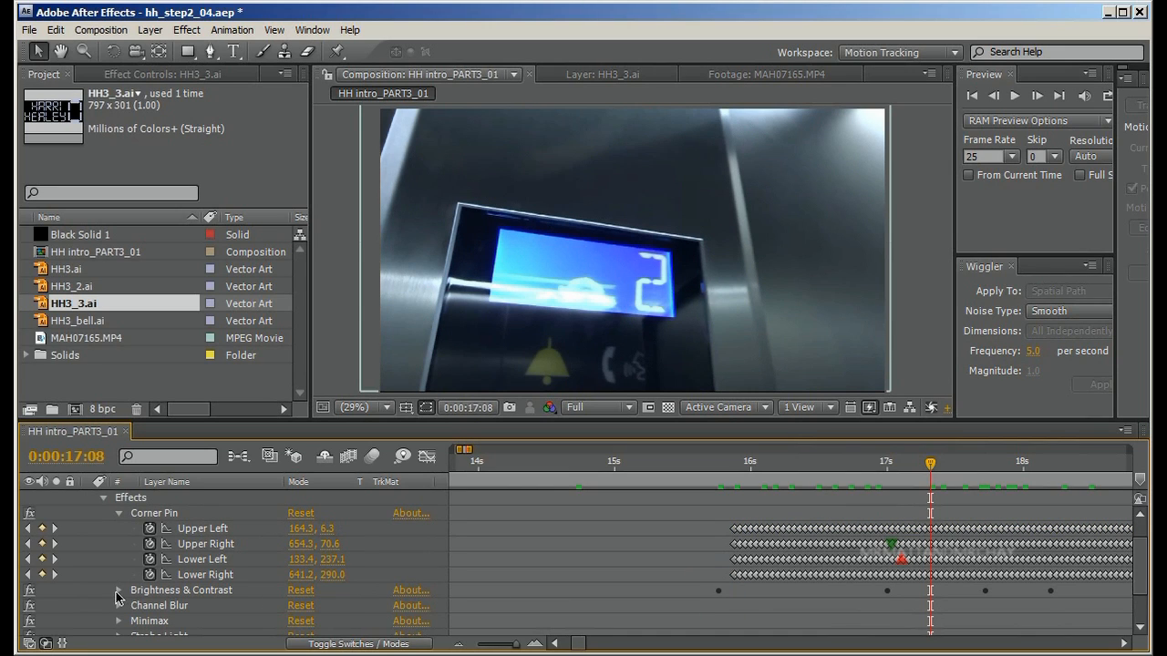
pyautogui.click(119, 590)
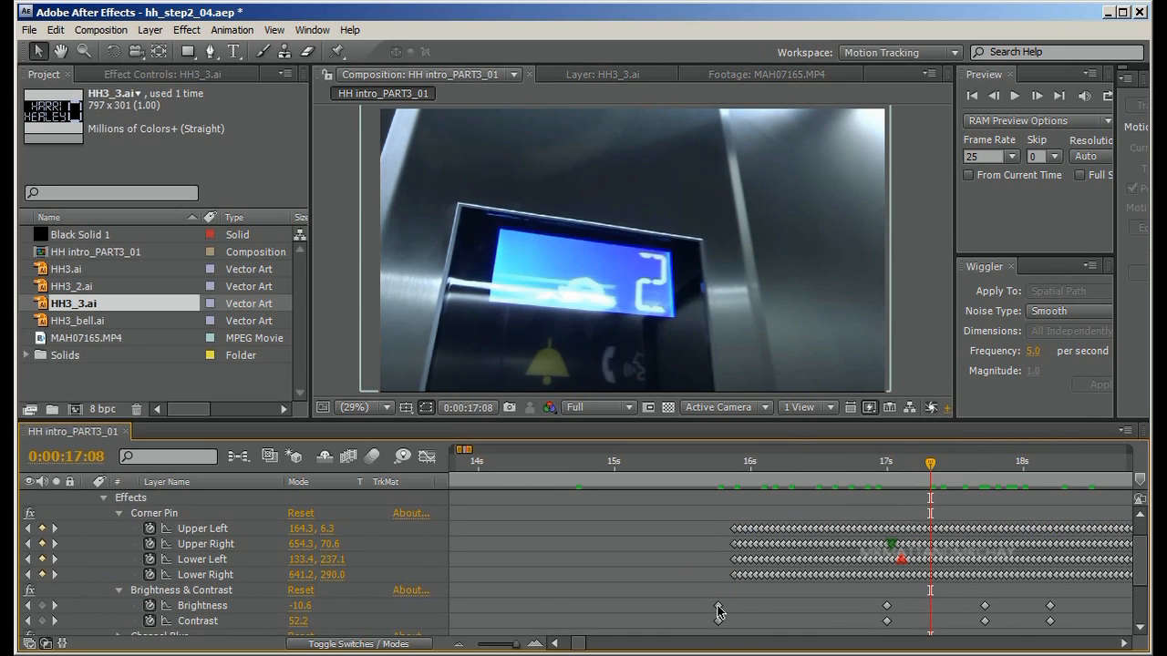
pyautogui.moveTo(718, 611)
pyautogui.click(984, 463)
pyautogui.moveTo(985, 465)
pyautogui.mouseDown()
pyautogui.moveTo(1112, 466)
pyautogui.moveTo(913, 464)
pyautogui.moveTo(1121, 468)
pyautogui.mouseUp()
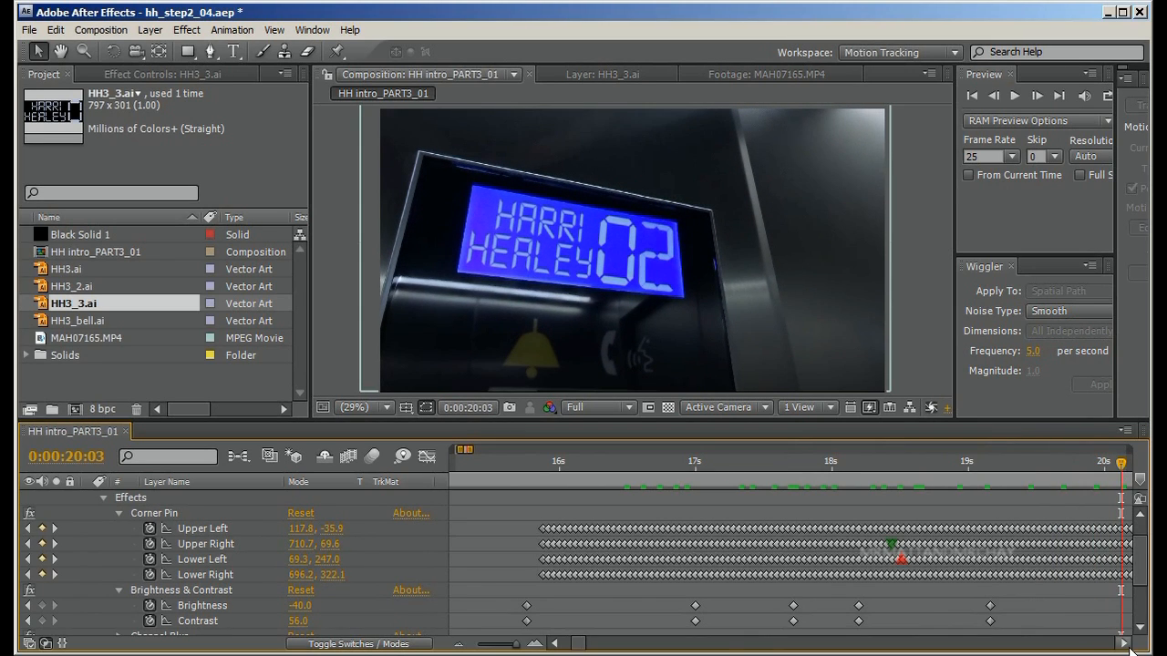
# Examine the pinned display text's tracking and flicker at several frames from 0:00:20:03 to about 24 seconds.
pyautogui.click(1125, 643)
pyautogui.moveTo(1127, 647); pyautogui.dragTo(1128, 647)
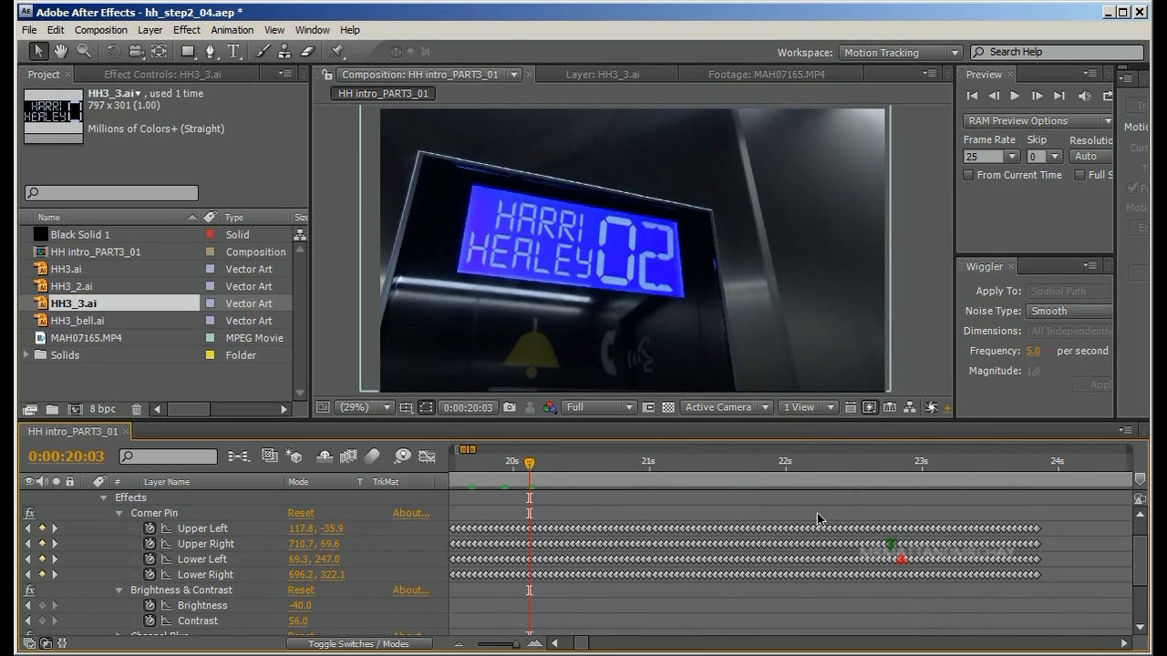
pyautogui.click(567, 464)
pyautogui.click(593, 464)
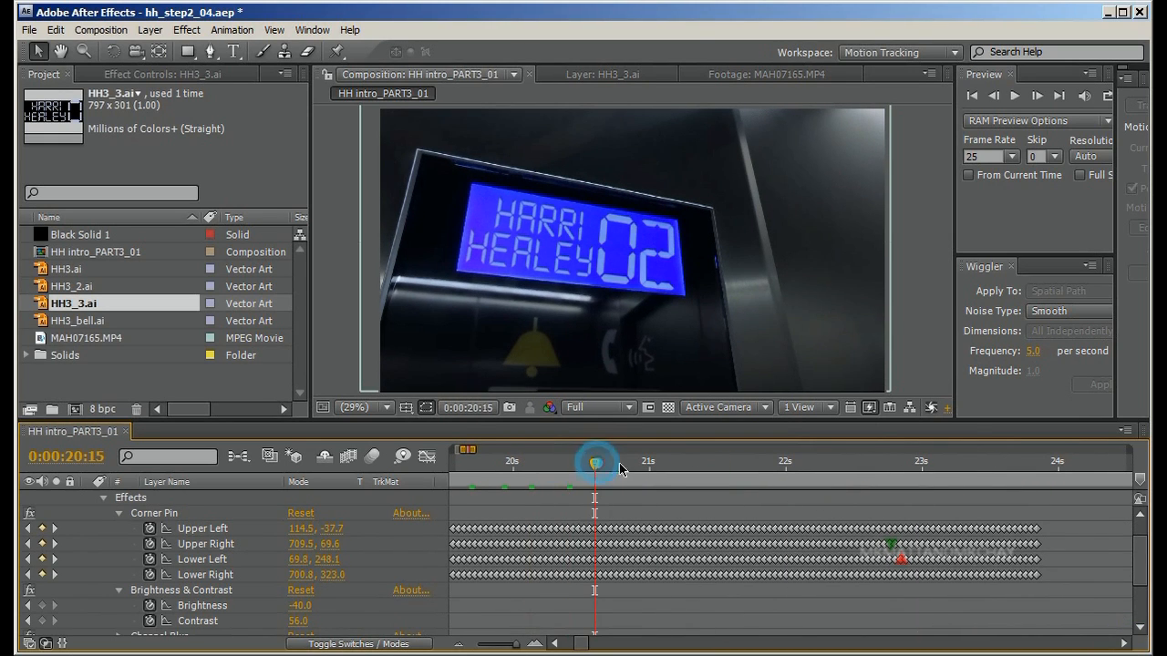
pyautogui.click(639, 464)
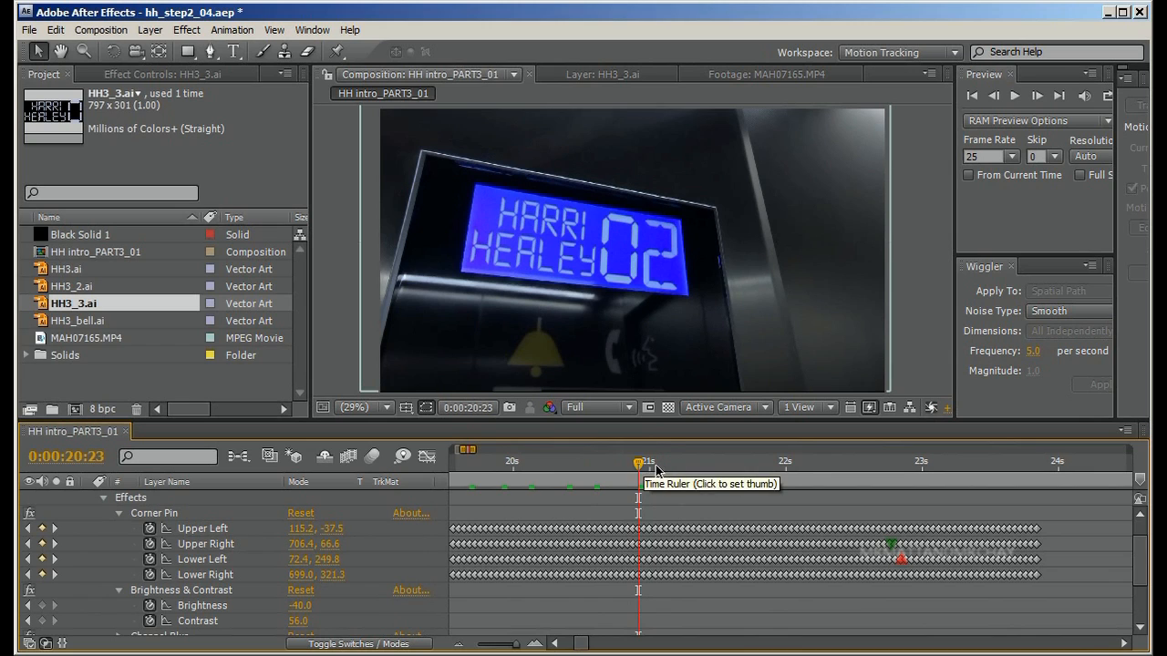
pyautogui.click(657, 465)
pyautogui.click(676, 465)
pyautogui.click(998, 464)
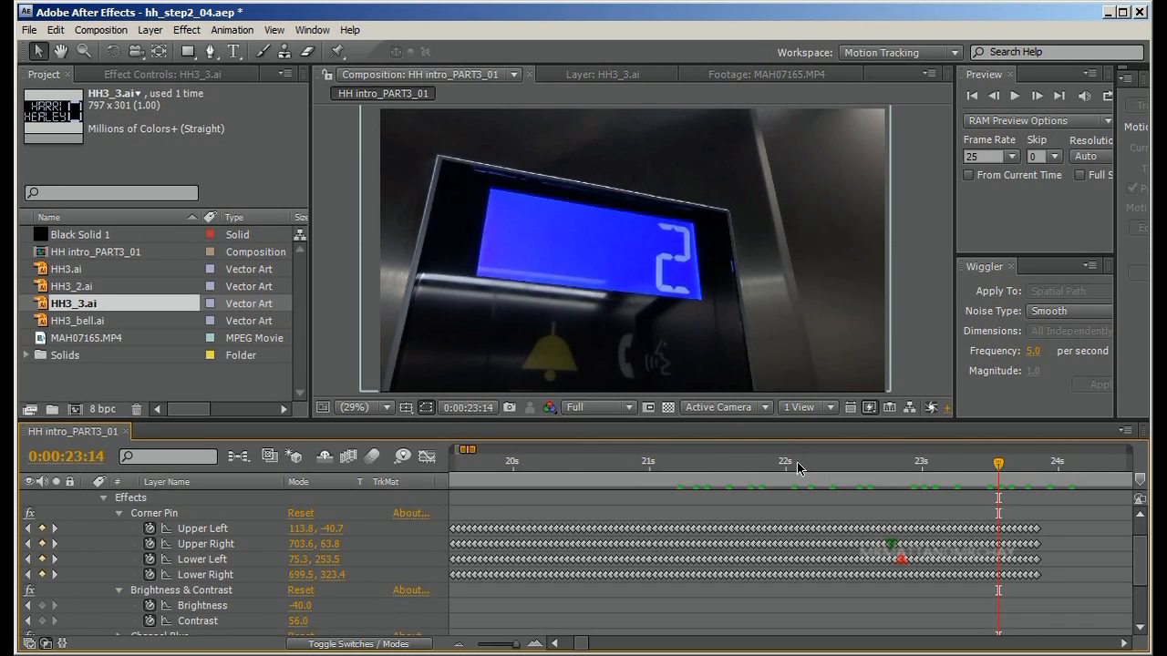
pyautogui.click(1026, 465)
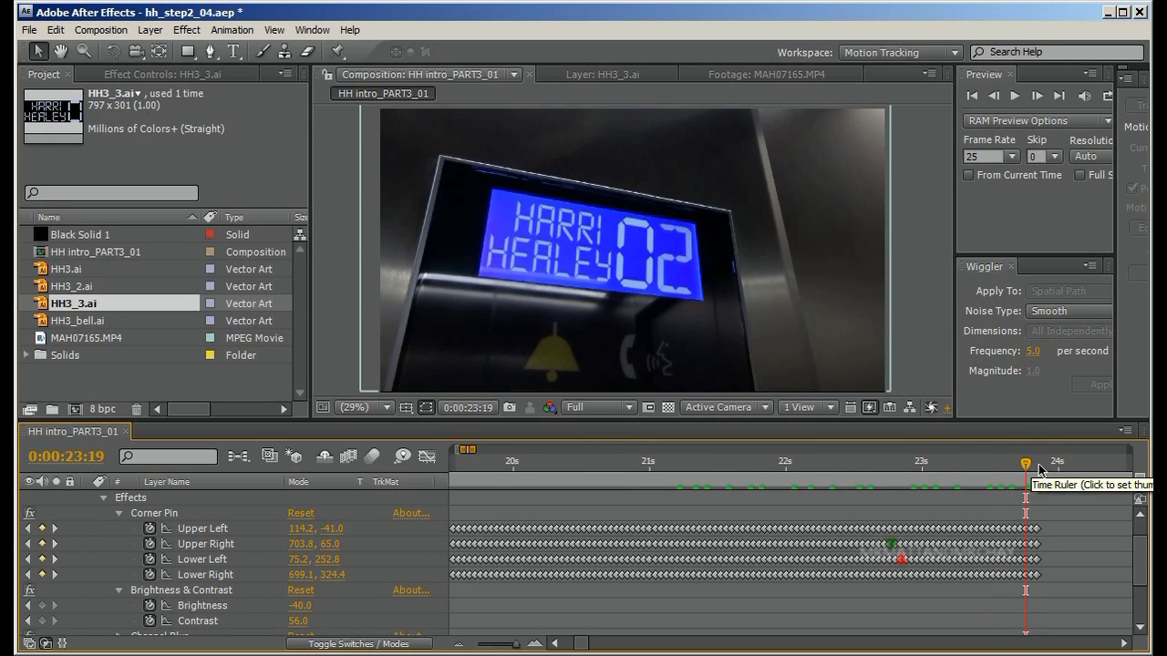
pyautogui.click(1037, 466)
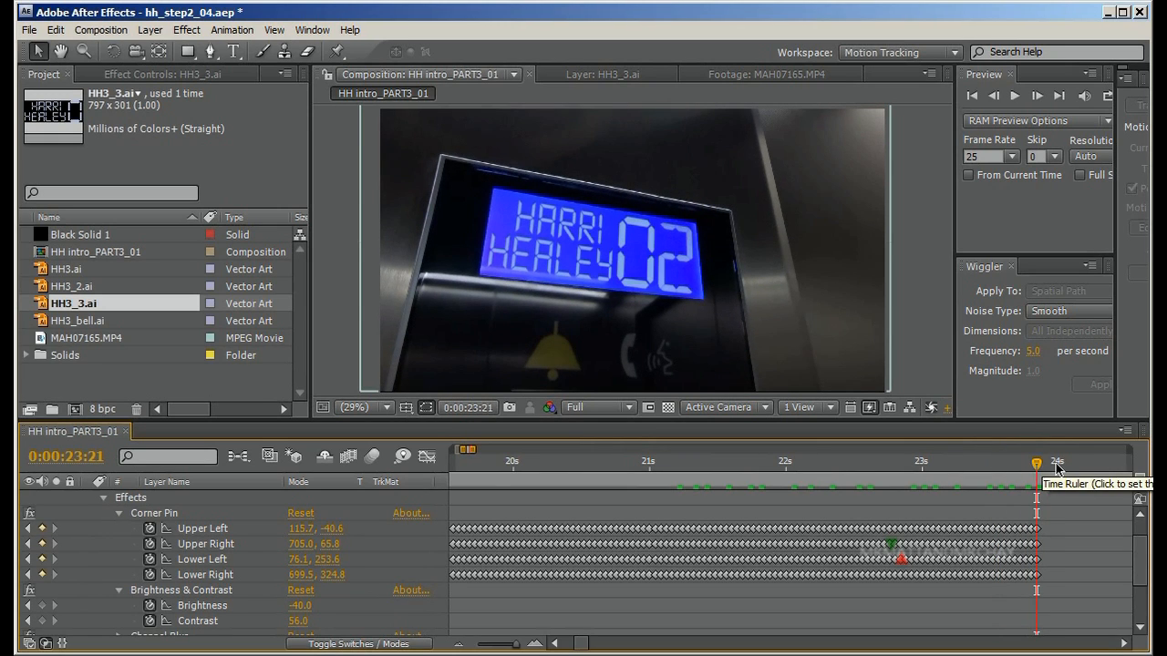
pyautogui.click(918, 466)
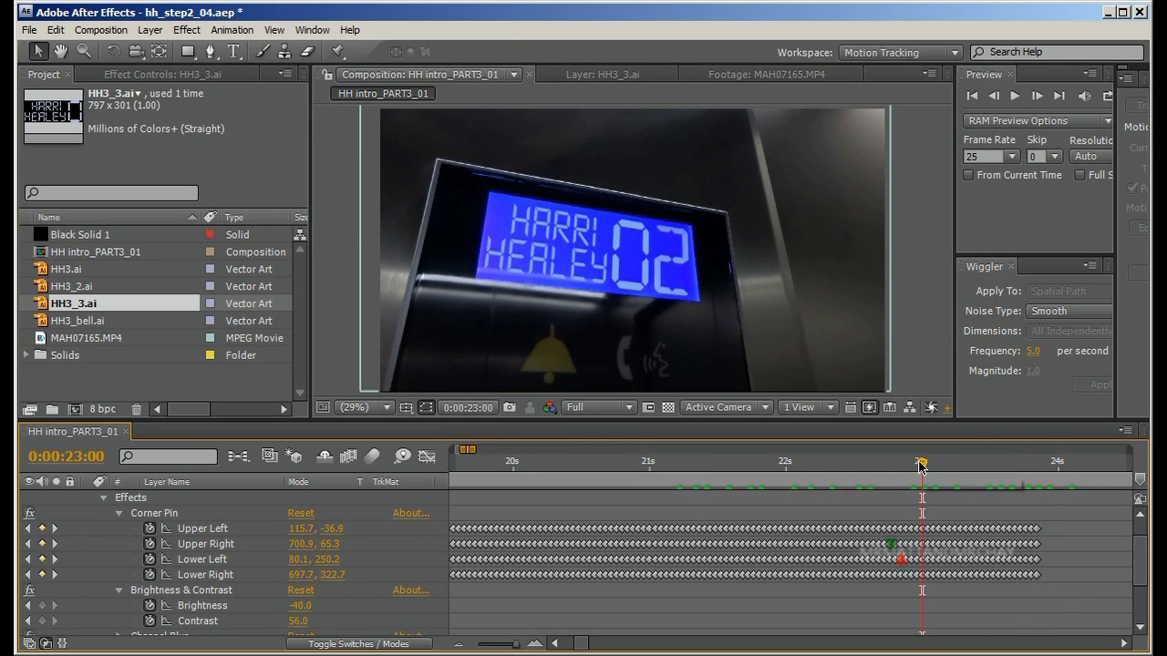
pyautogui.click(1058, 466)
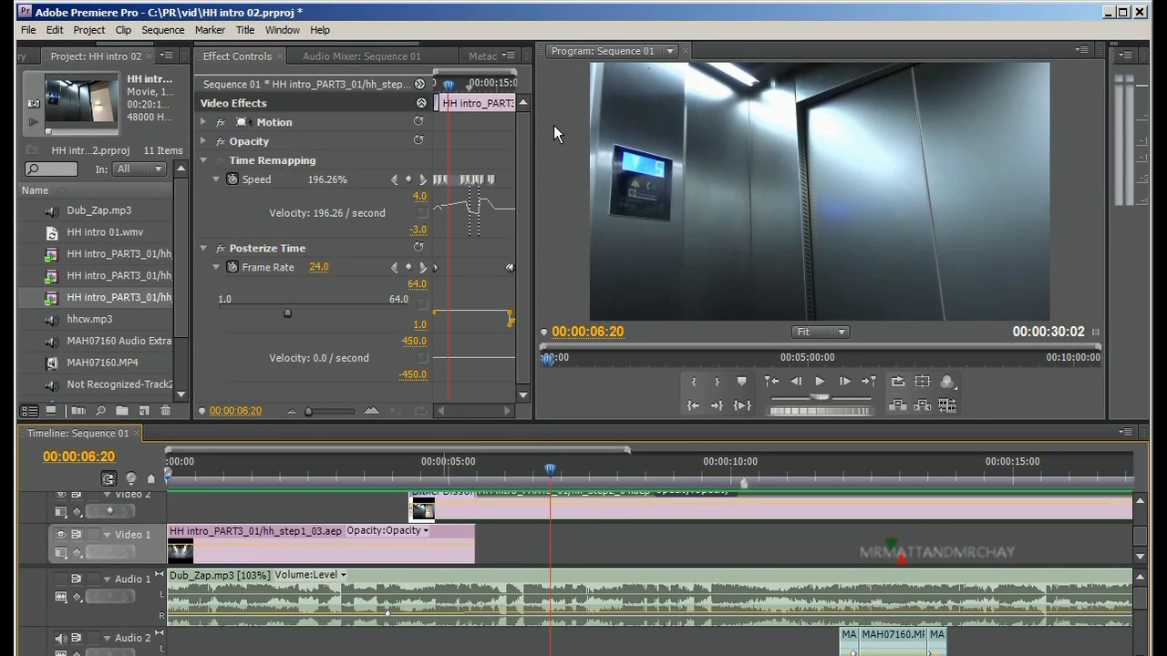
# Switch to Premiere Pro, select the hh_step1_03.aep clip and the first linked HH intro_PART3_01 item, and view the sequence at 00:00:03:18.
pyautogui.click(263, 531)
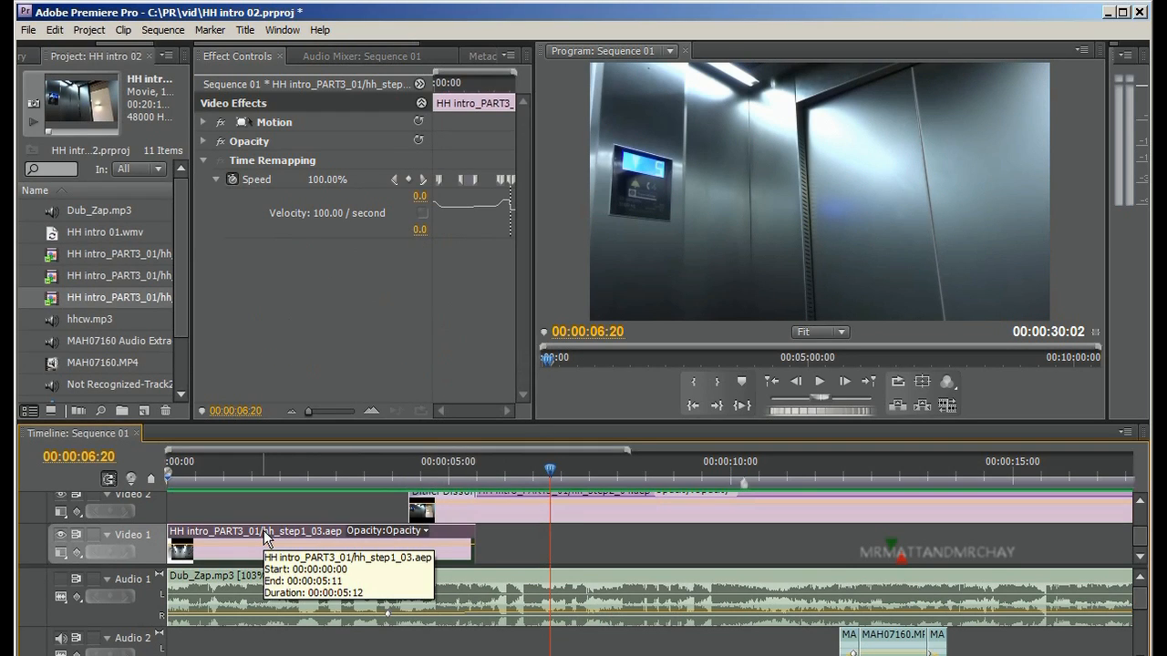
pyautogui.click(102, 255)
pyautogui.click(103, 299)
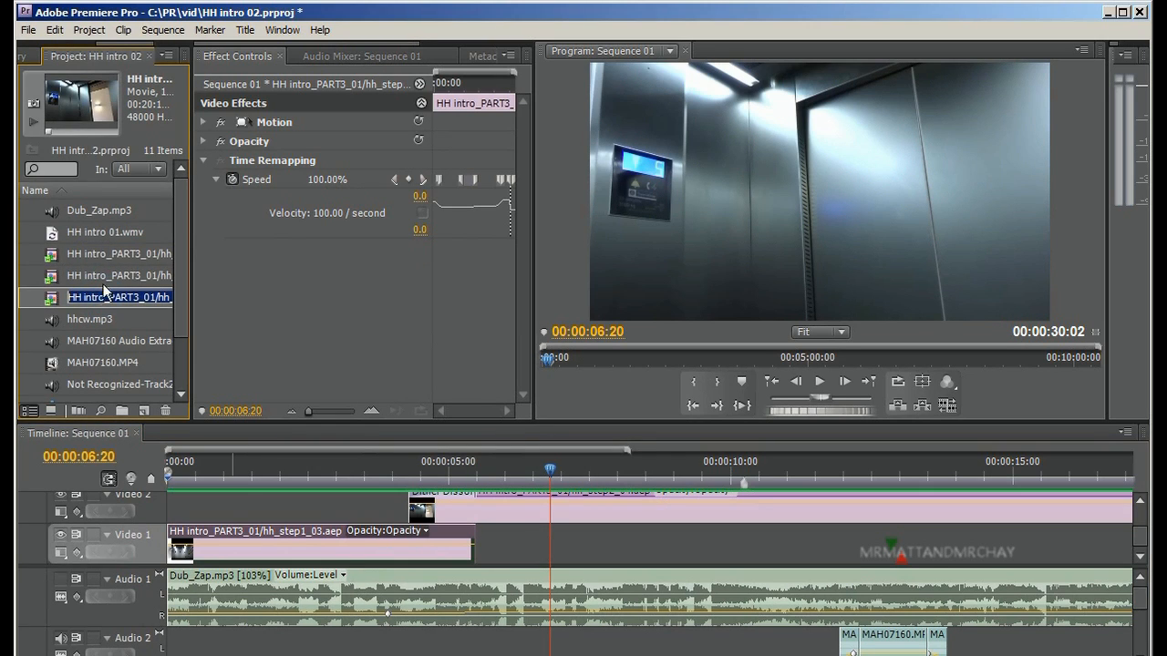
pyautogui.click(110, 255)
pyautogui.moveTo(236, 468); pyautogui.dragTo(377, 467)
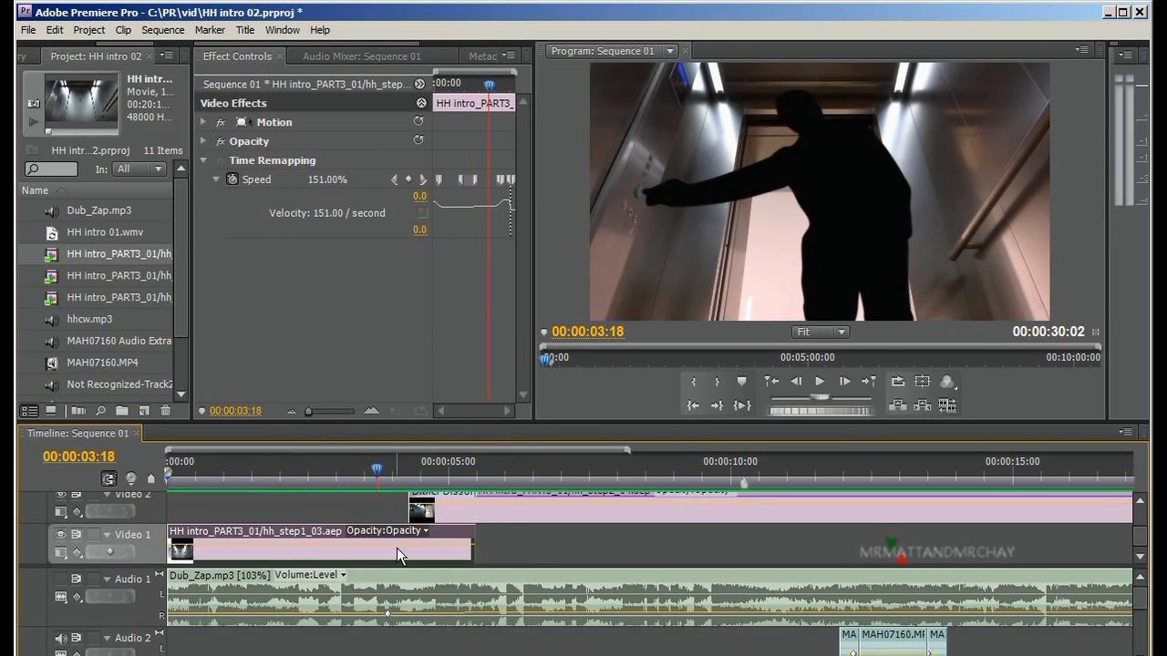
# Select the hh_step2_04.aep clip on Video 2 and view the sequence at intervals from 00:00:04:16 to 00:00:14:20.
pyautogui.click(508, 512)
pyautogui.click(428, 466)
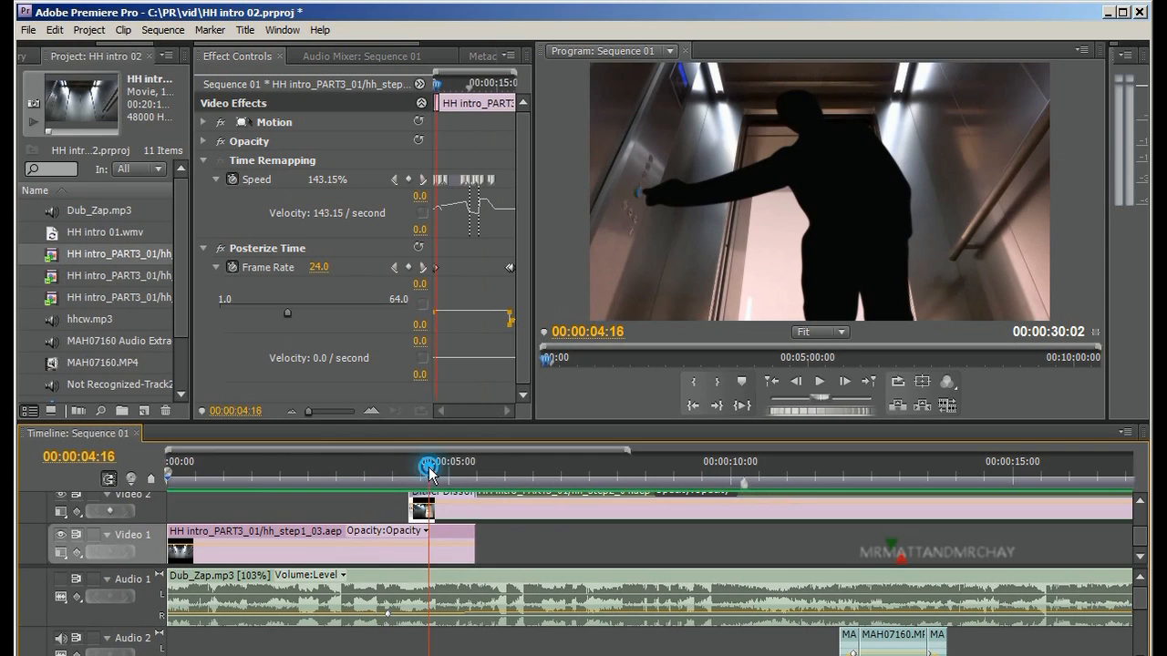
pyautogui.moveTo(494, 465); pyautogui.dragTo(605, 466)
pyautogui.click(707, 462)
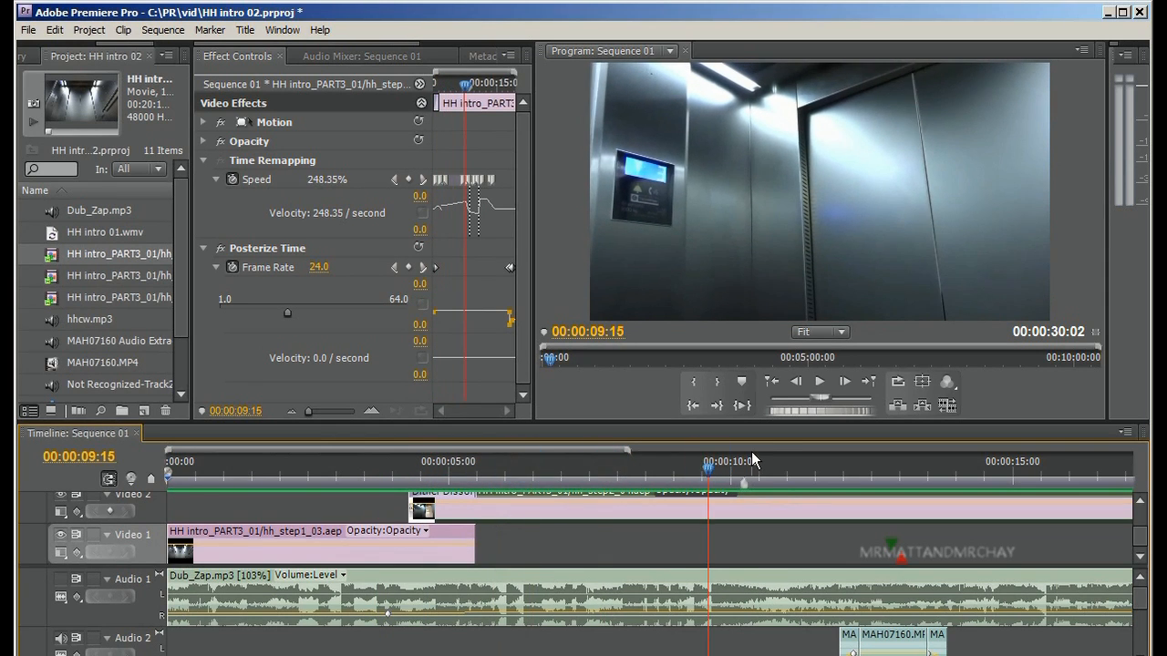
pyautogui.click(765, 465)
pyautogui.click(828, 465)
pyautogui.click(895, 465)
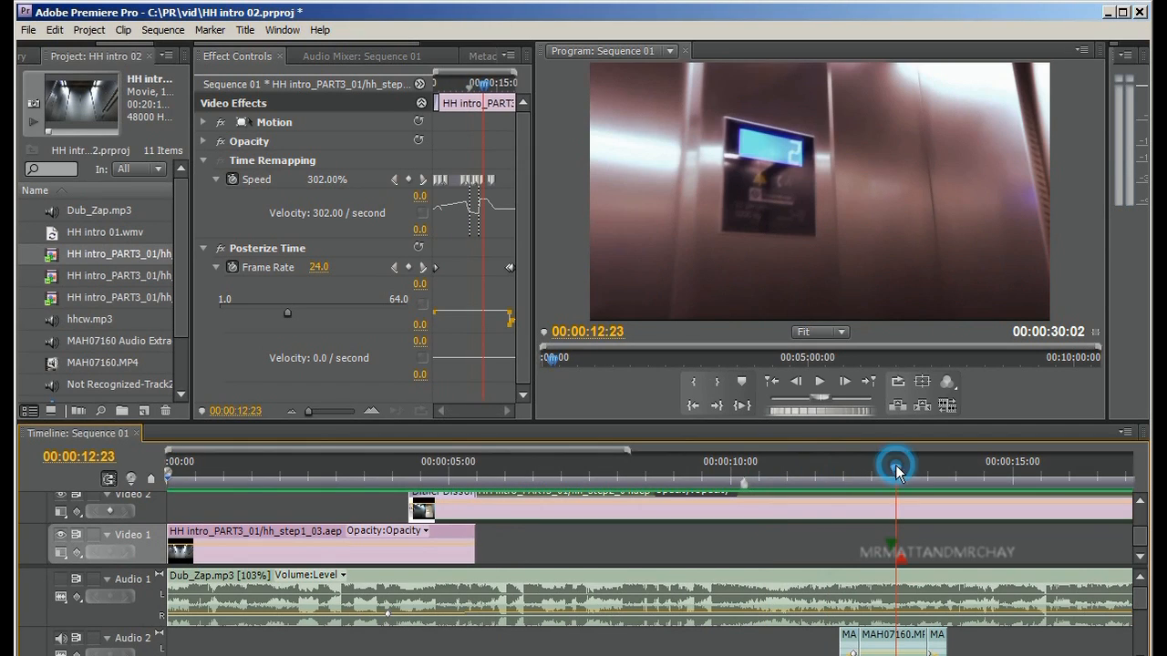
pyautogui.click(933, 463)
pyautogui.click(981, 462)
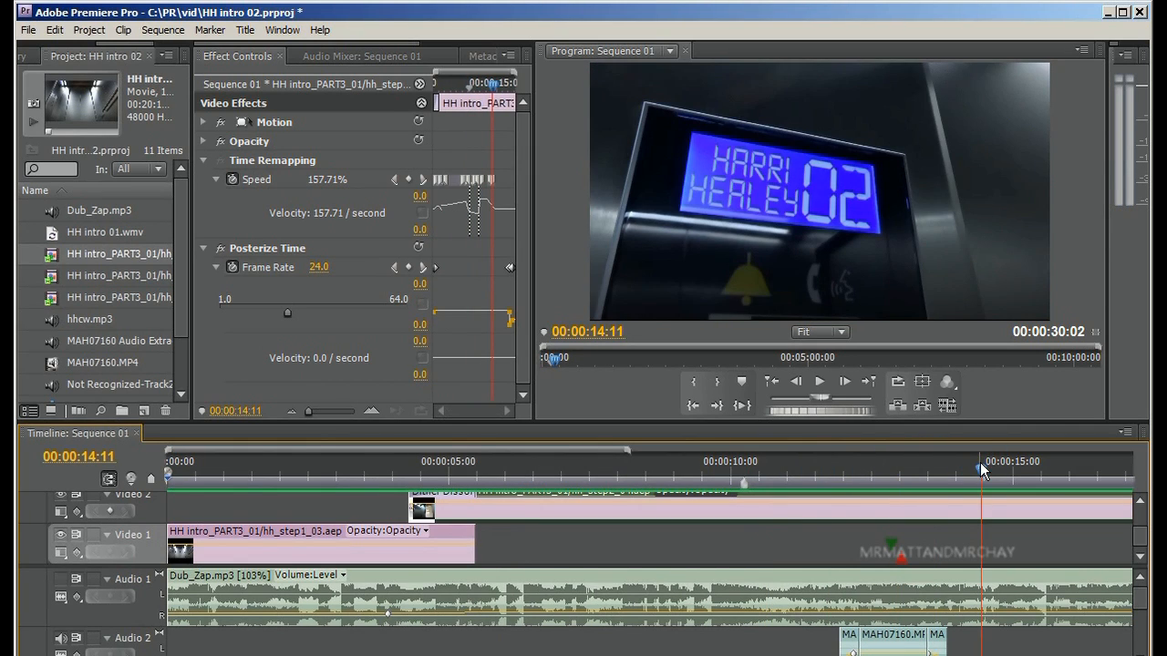
pyautogui.click(1002, 465)
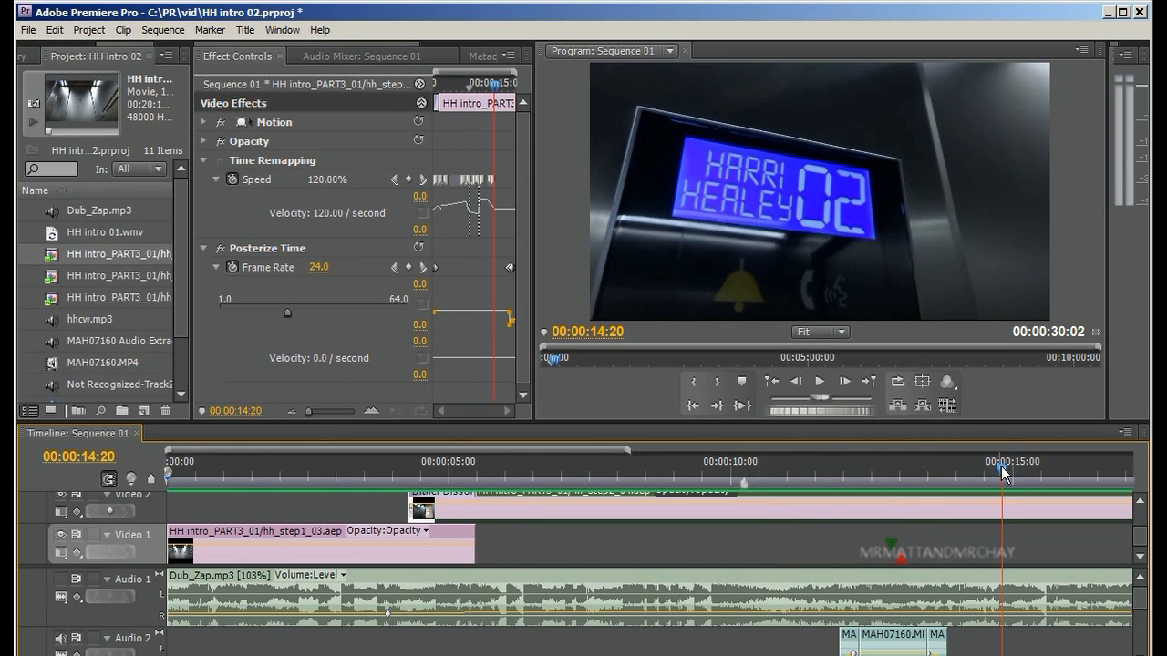
# Select the hh_step1_03.aep clip, widen its effect settings and examine the Time Remapping speed curve from 00:00:00:00 to 00:00:04:23.
pyautogui.click(210, 467)
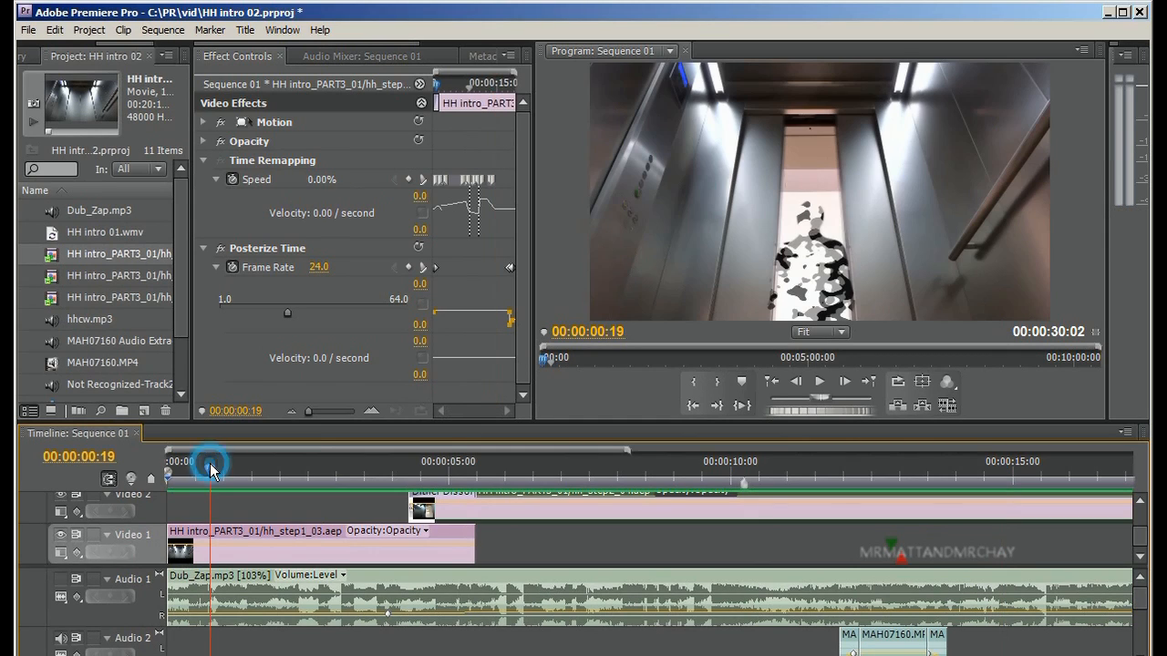
pyautogui.click(226, 533)
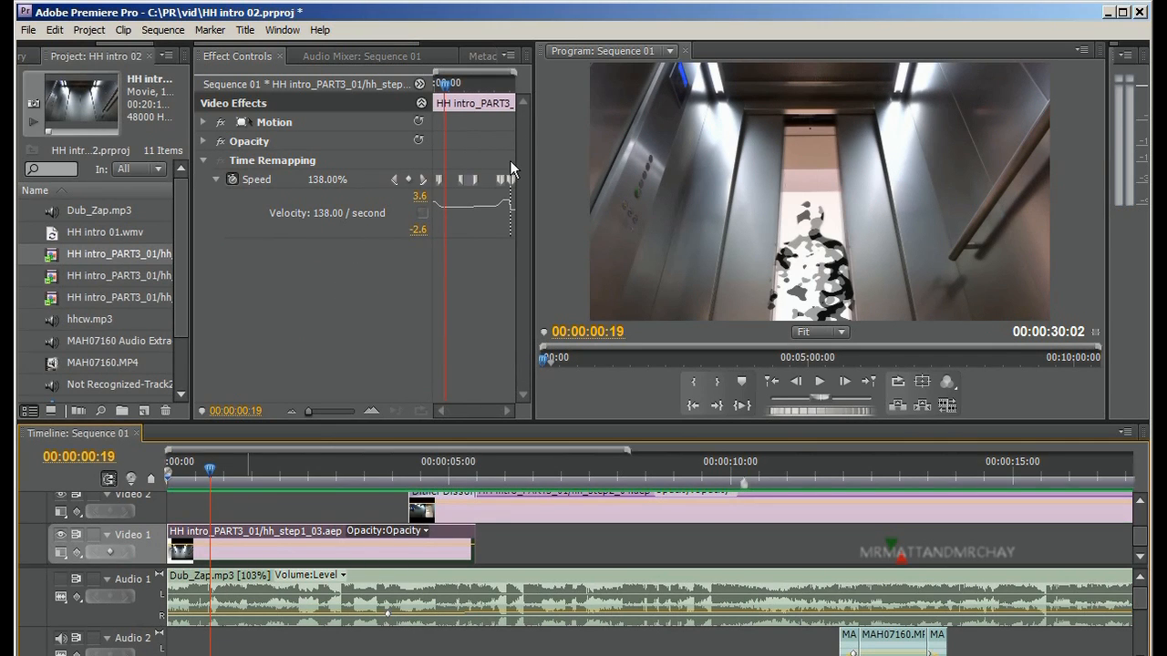
pyautogui.moveTo(531, 164); pyautogui.dragTo(806, 181)
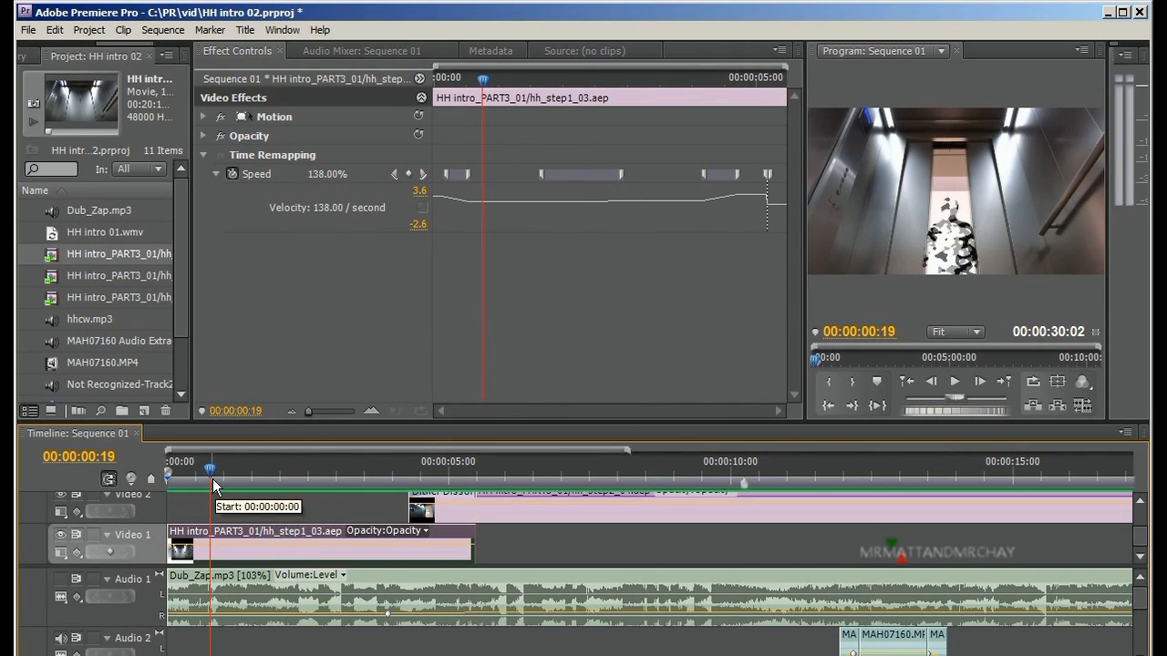
pyautogui.moveTo(212, 472); pyautogui.dragTo(166, 472)
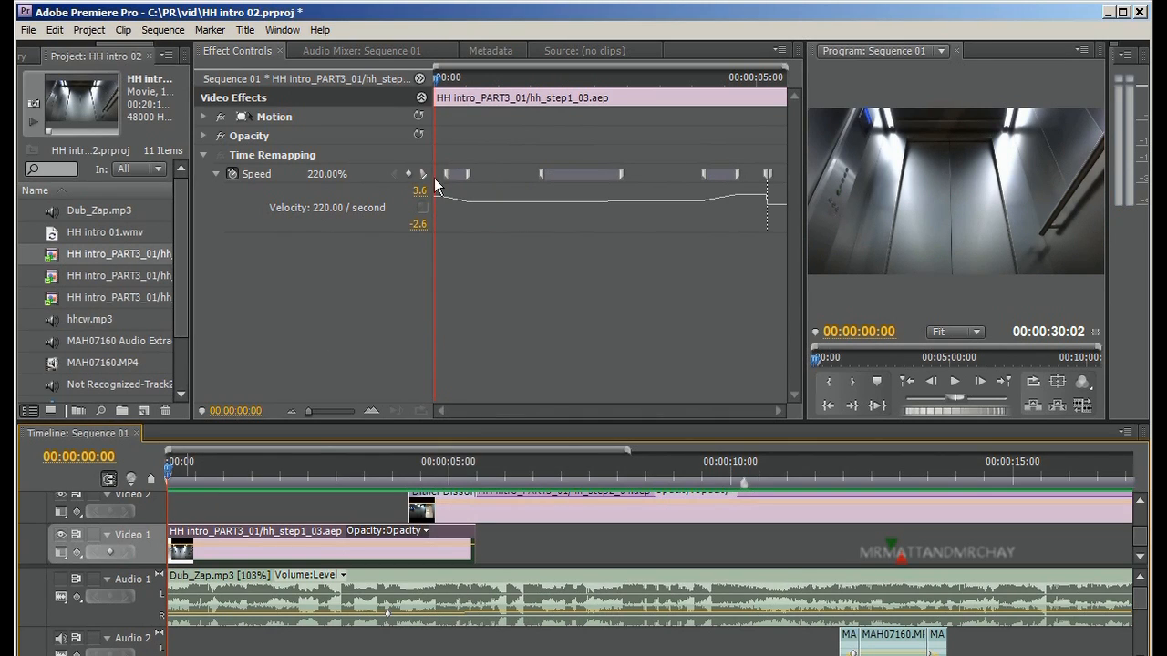
pyautogui.click(323, 174)
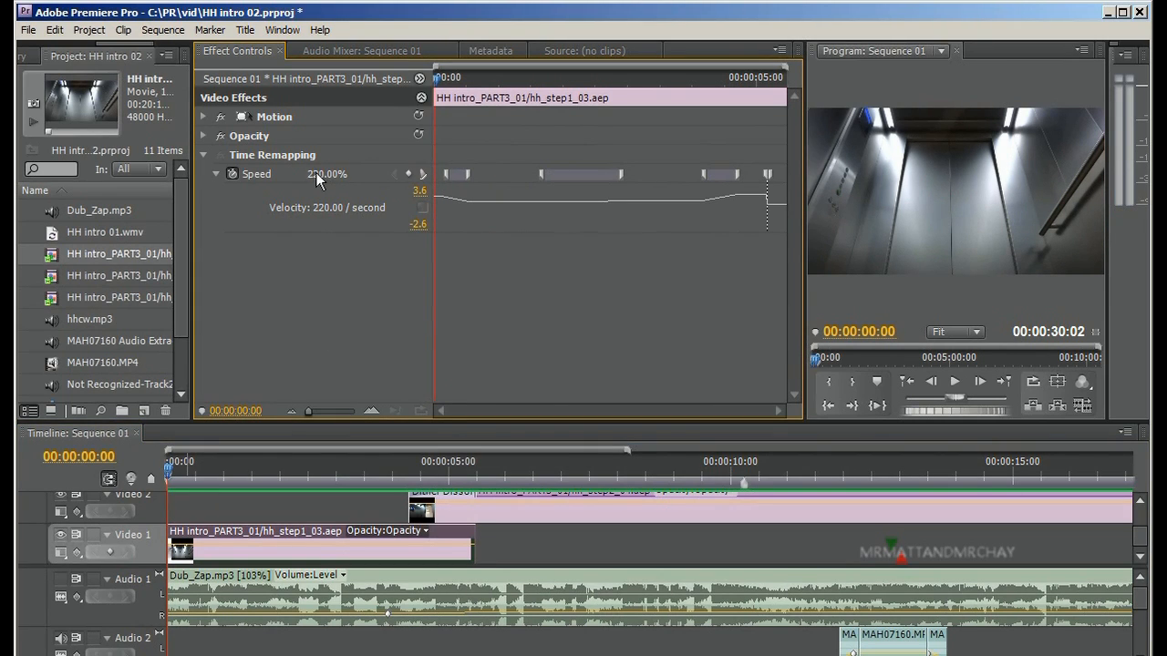
pyautogui.moveTo(436, 83); pyautogui.dragTo(765, 95)
pyautogui.moveTo(769, 91); pyautogui.dragTo(751, 92)
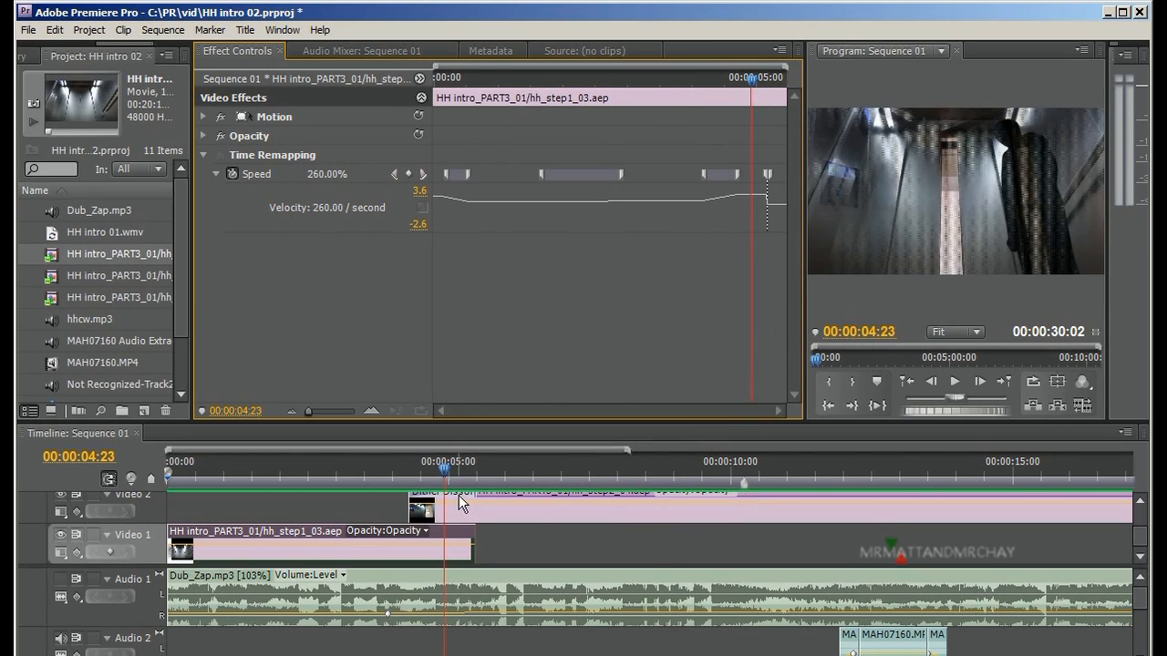
# Select the hh_step2_04.aep clip and examine how its Time Remapping speed changes between 00:00:05:12 and 00:00:12:22.
pyautogui.click(528, 517)
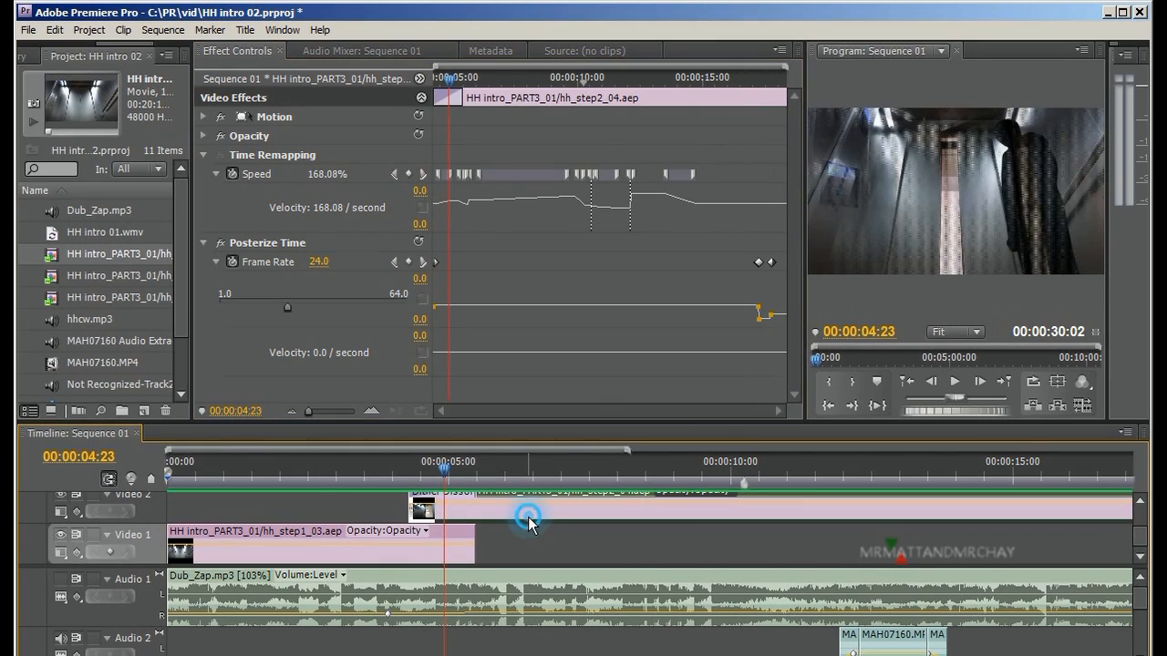
pyautogui.click(477, 467)
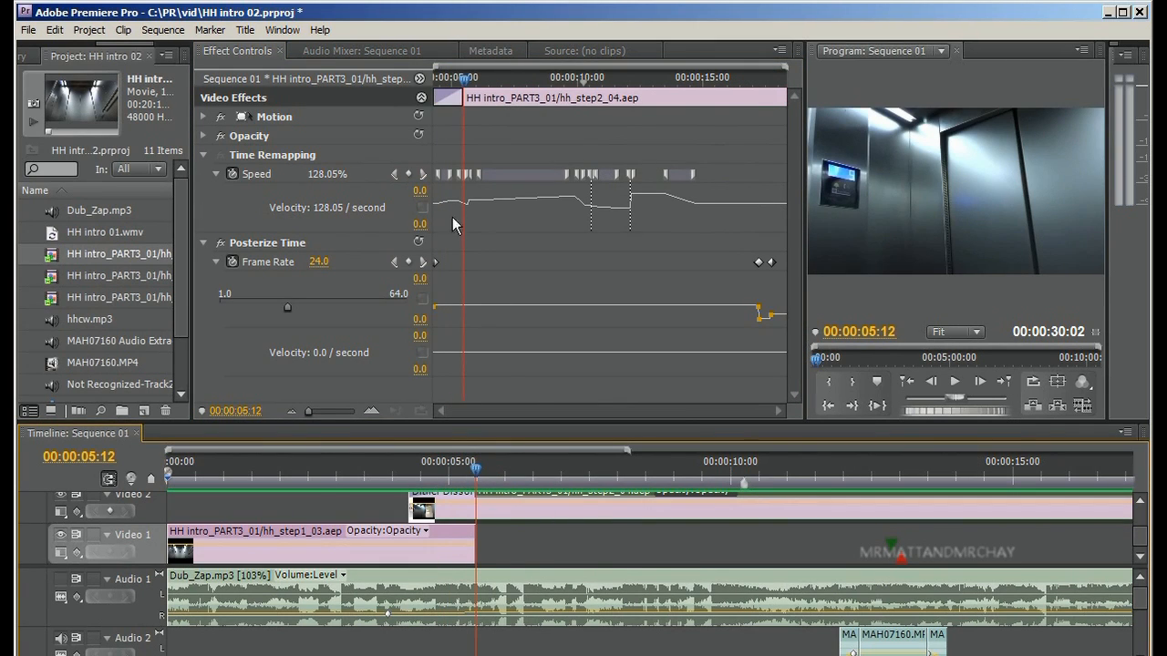
pyautogui.moveTo(437, 78); pyautogui.dragTo(568, 95)
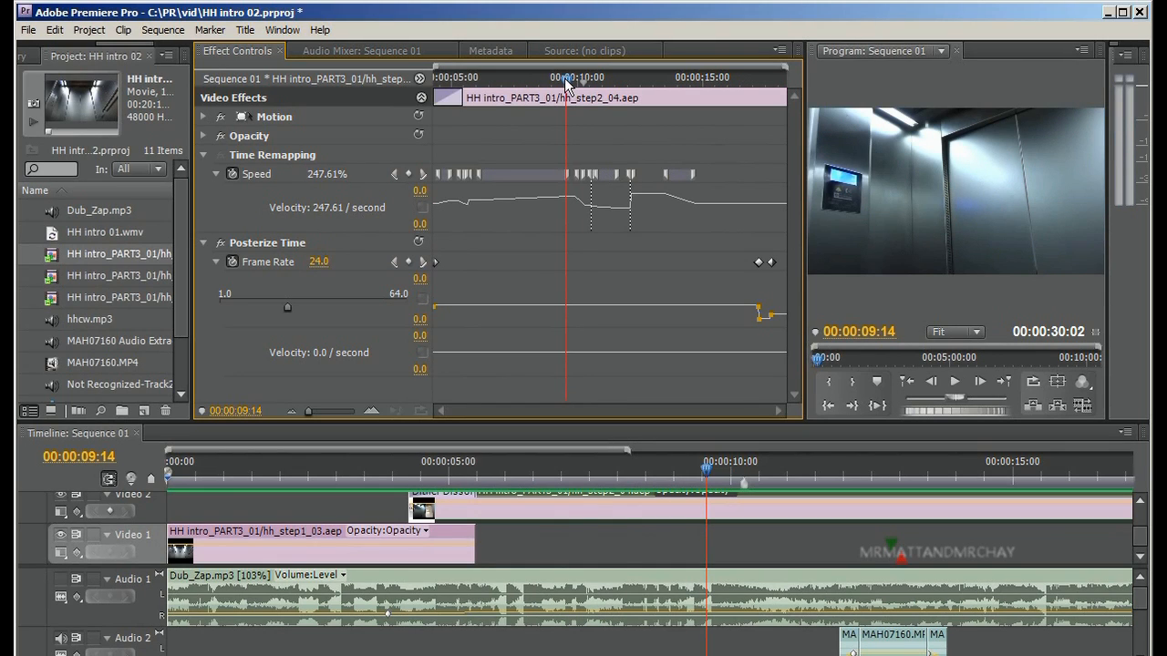
pyautogui.moveTo(567, 84); pyautogui.dragTo(627, 84)
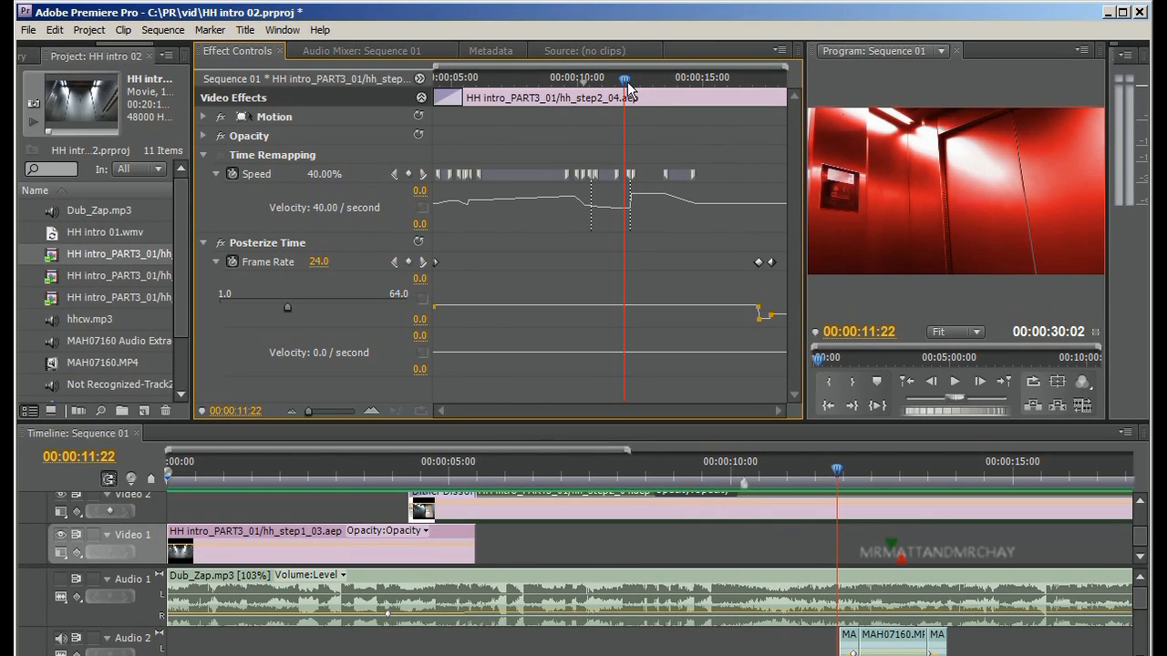
pyautogui.moveTo(626, 84); pyautogui.dragTo(651, 84)
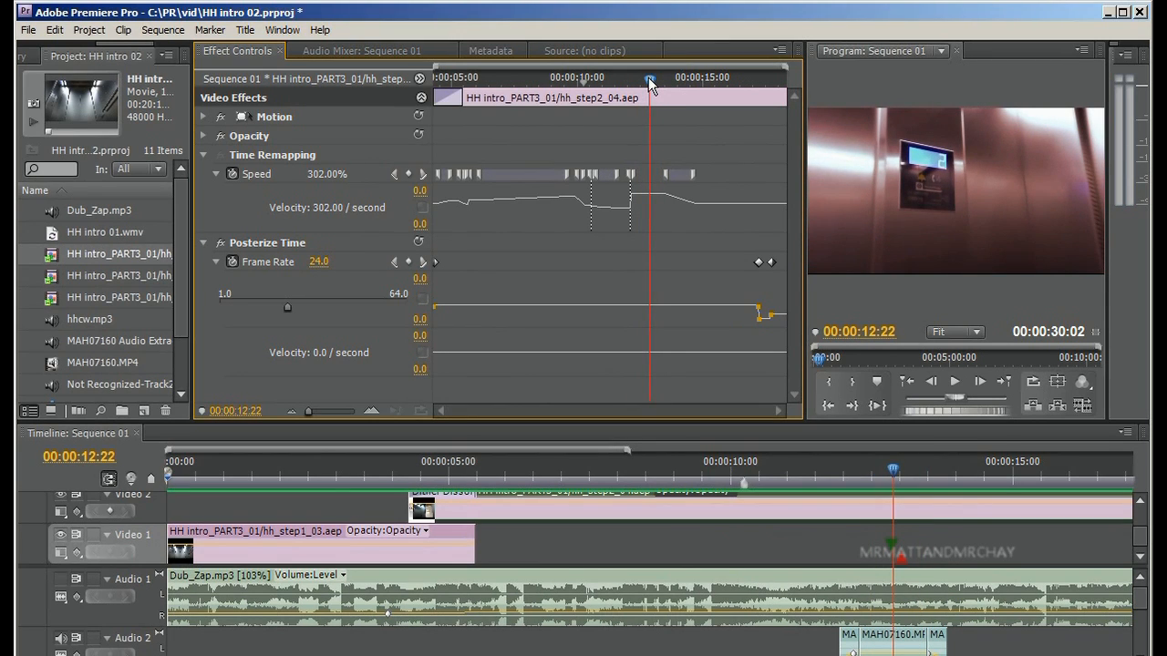
# Examine hh_step2_04.aep's Posterize Time frame rate up to 00:00:18:09, then select the still image following it on Video 2.
pyautogui.moveTo(650, 83); pyautogui.dragTo(792, 106)
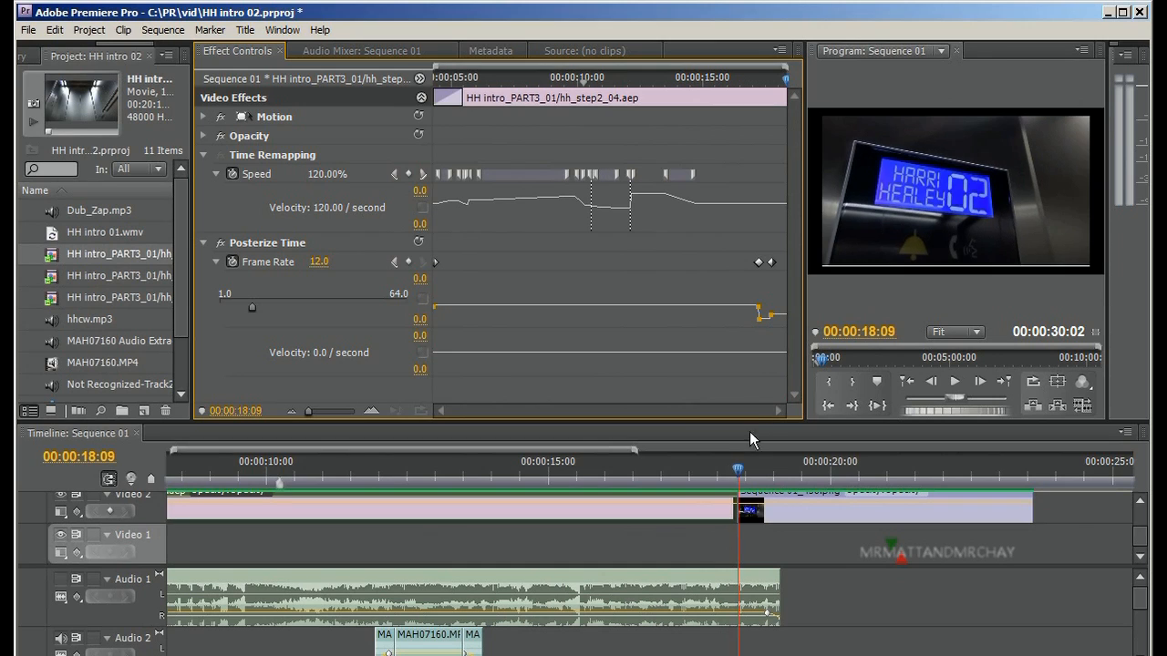
pyautogui.moveTo(739, 473); pyautogui.dragTo(765, 474)
pyautogui.click(779, 517)
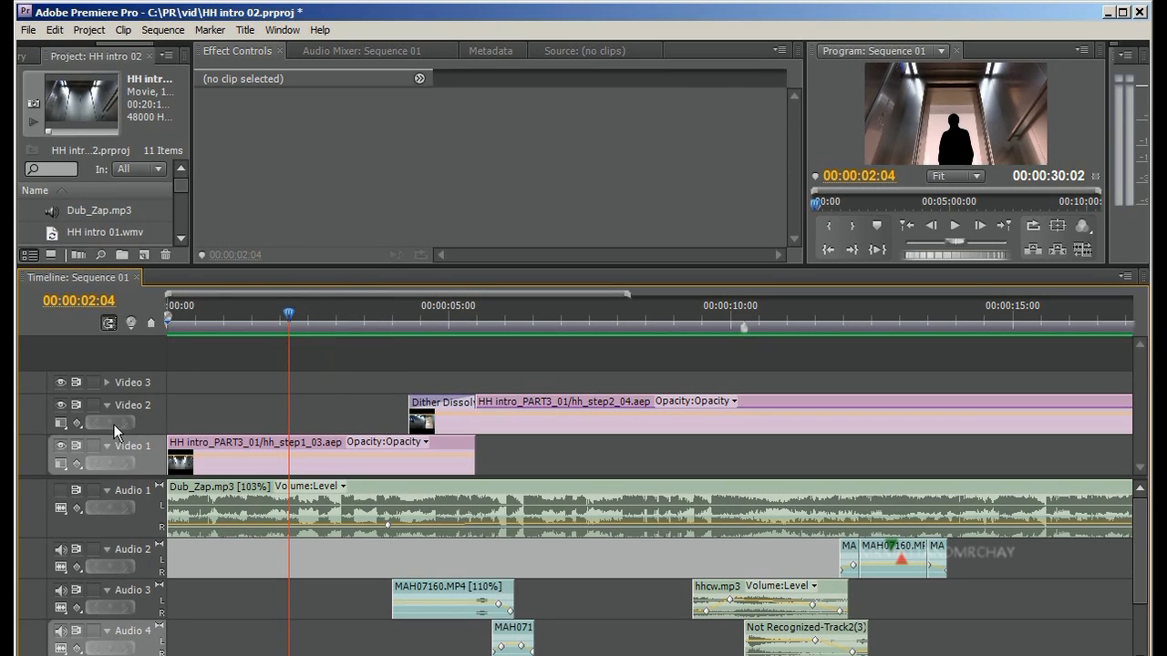
# Turn on the Audio 1 track's output and play the sequence from near its start, stopping at 00:00:02:24.
pyautogui.click(59, 493)
pyautogui.moveTo(209, 308); pyautogui.dragTo(181, 321)
pyautogui.press('space')
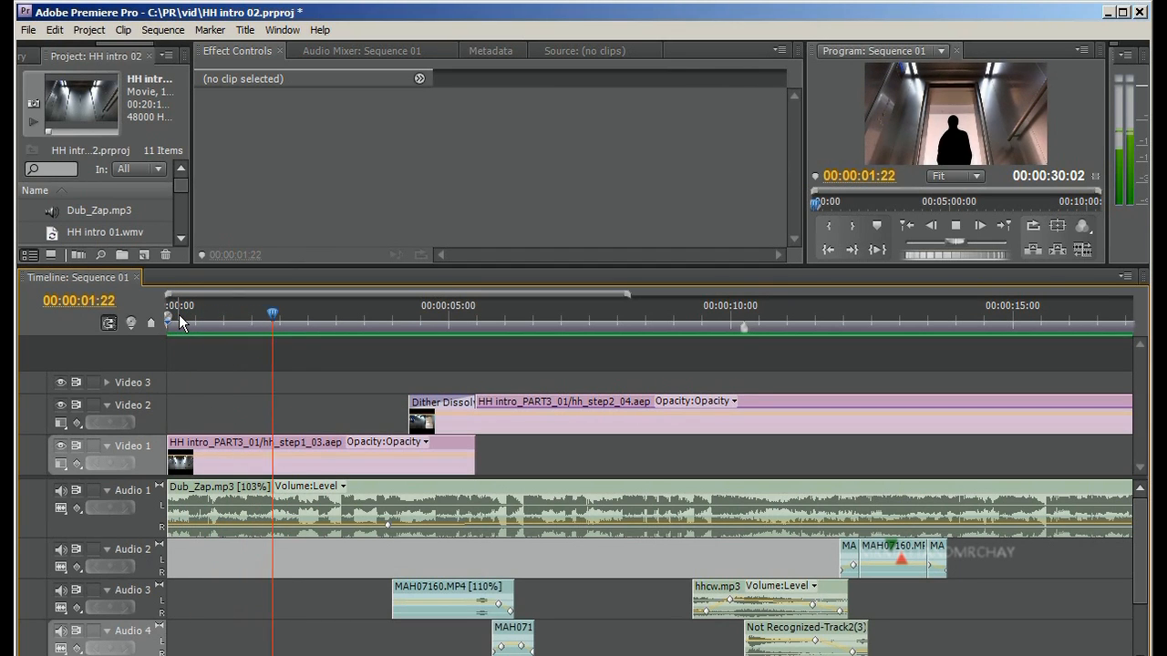
pyautogui.press('space')
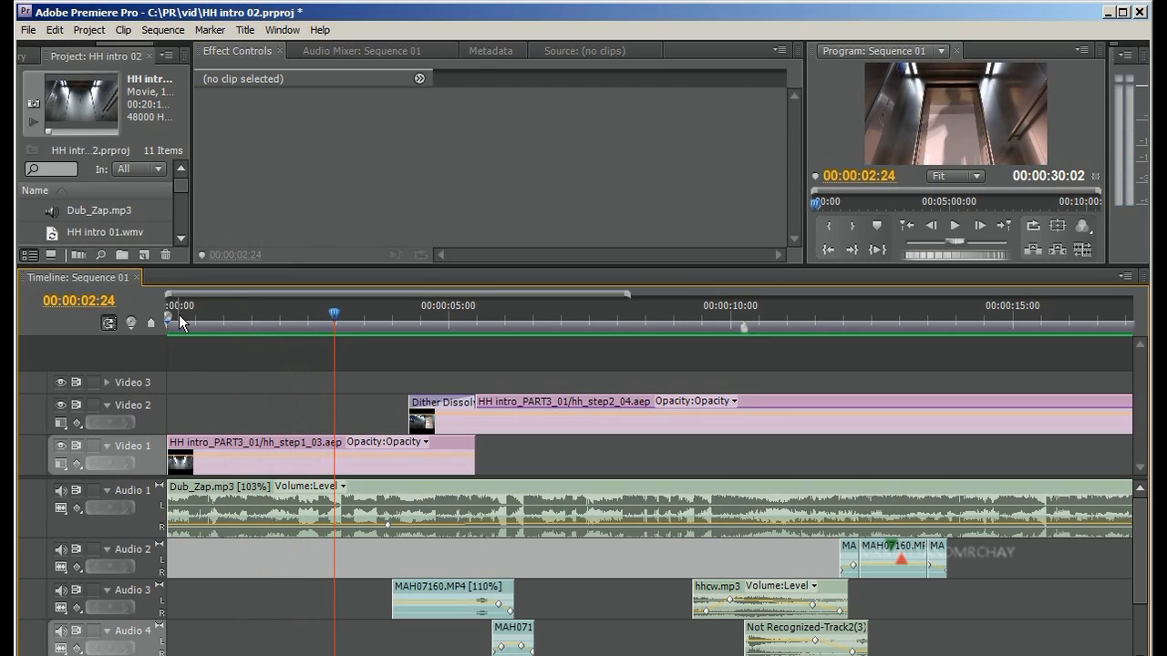
# Play the sequence from about three seconds in to 00:00:14:13 and move the playhead to 00:00:15:05.
pyautogui.click(246, 308)
pyautogui.moveTo(244, 310); pyautogui.dragTo(346, 326)
pyautogui.press('space')
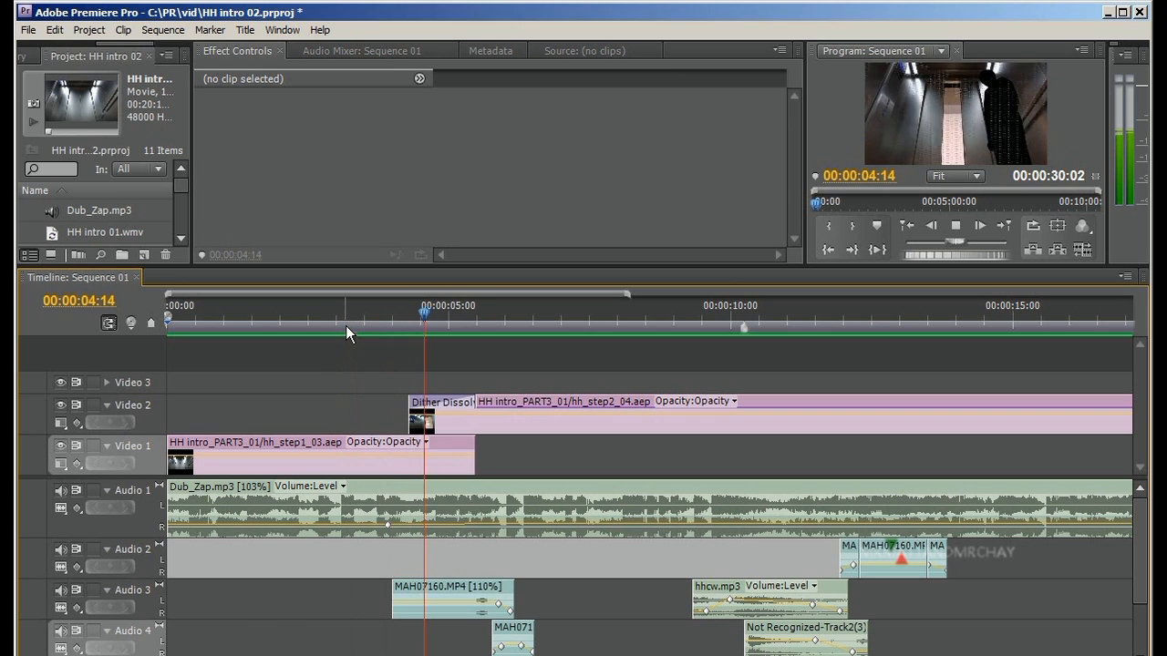
pyautogui.press('space')
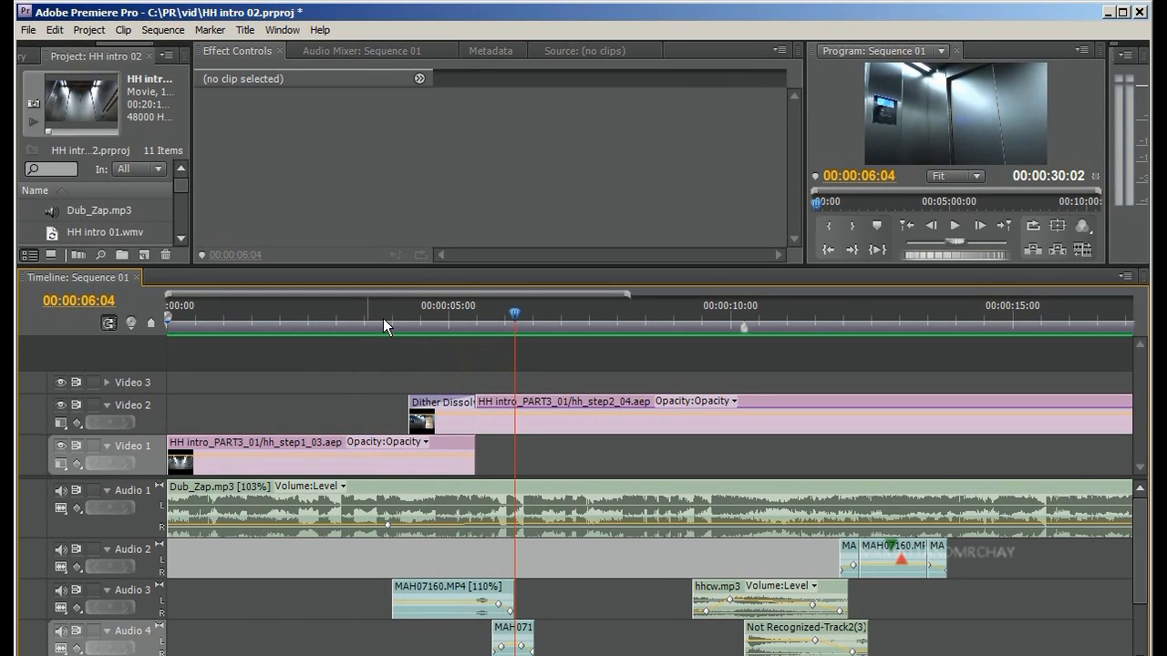
pyautogui.press('space')
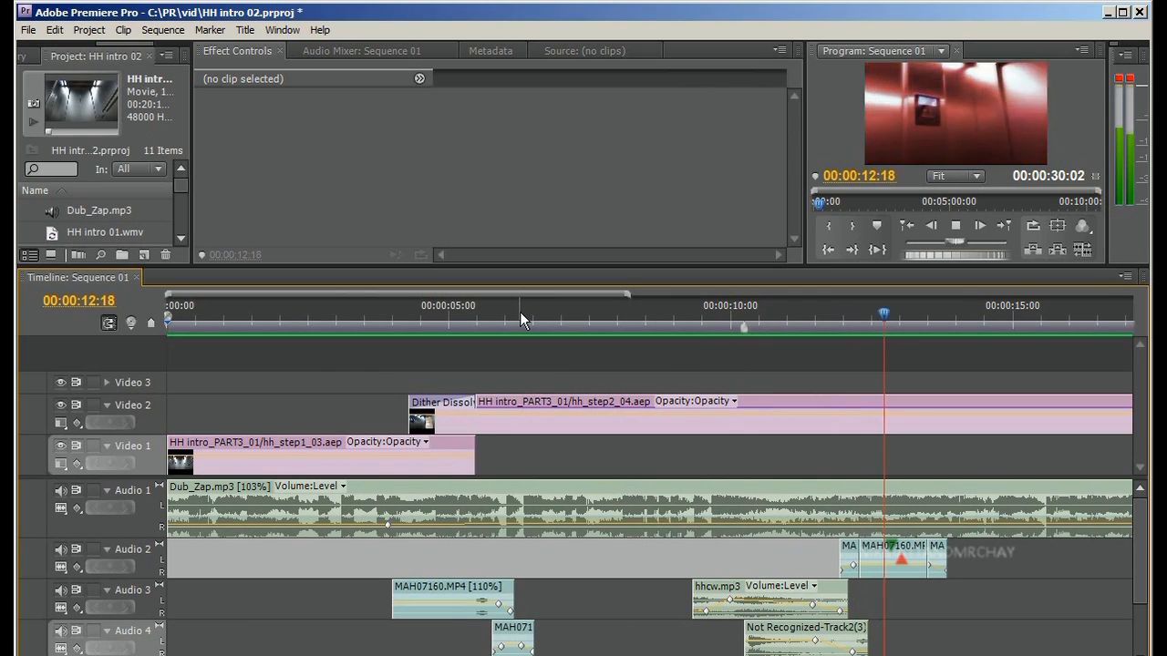
pyautogui.press('space')
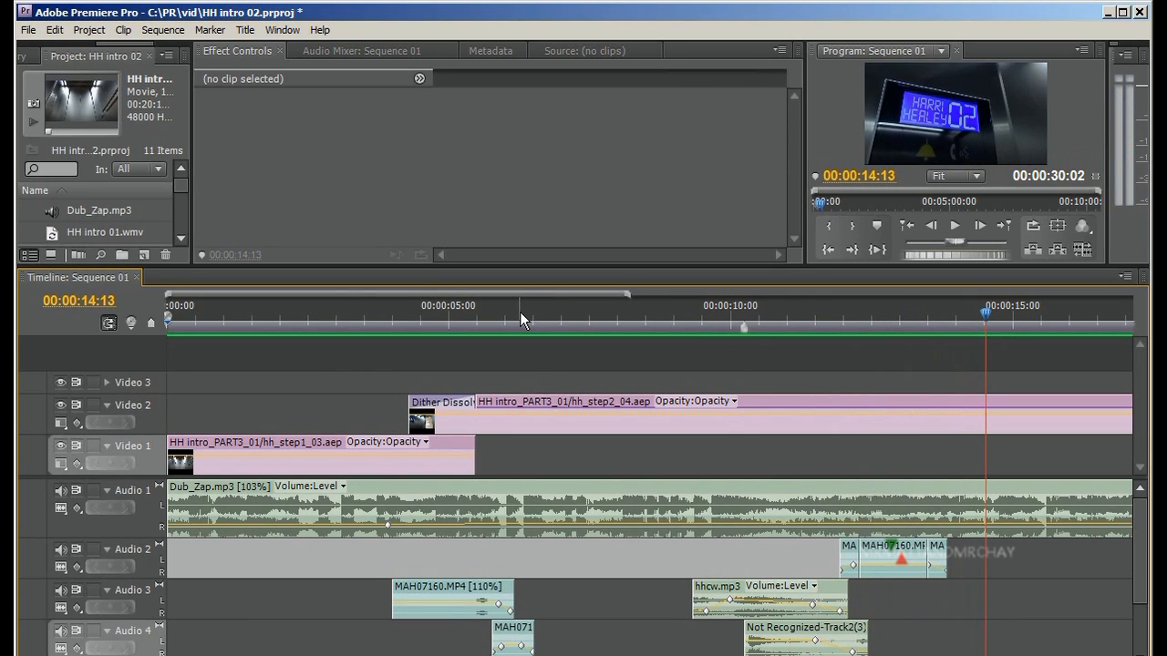
pyautogui.moveTo(789, 314); pyautogui.dragTo(1024, 313)
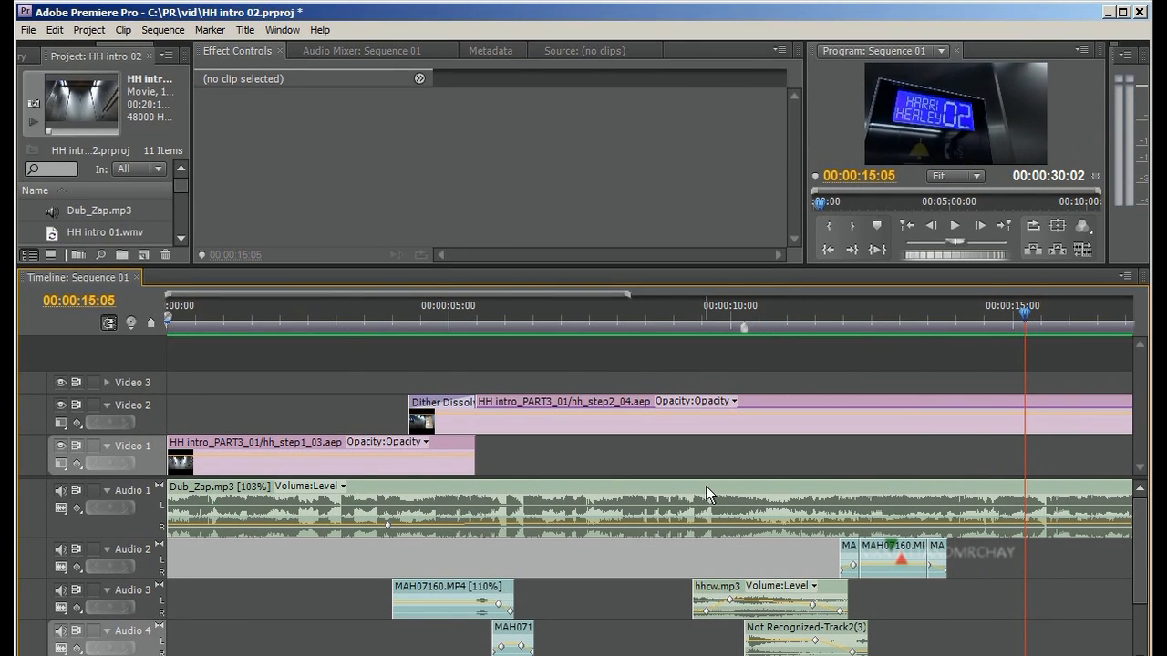
# Inspect Dub_Zap.mp3 on Audio 1 and the first MAH07160.MP4 clips on Audio 3 and Audio 4, previewing the sound between 00:00:05:05 and 00:00:06:01.
pyautogui.click(448, 486)
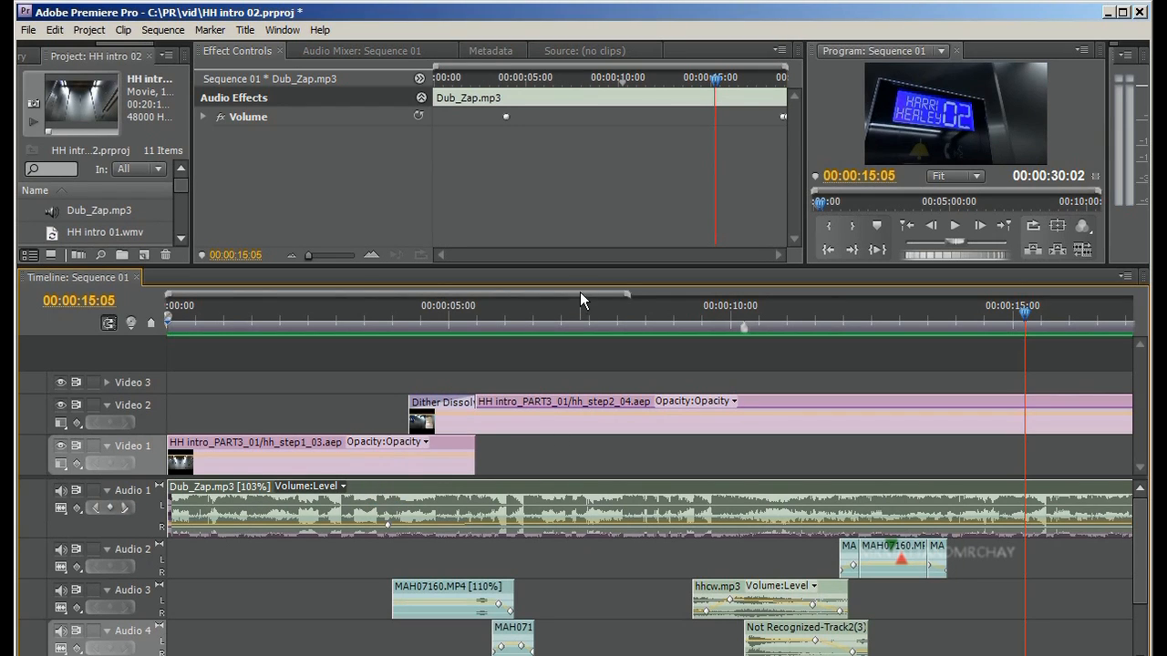
pyautogui.moveTo(579, 307); pyautogui.dragTo(481, 340)
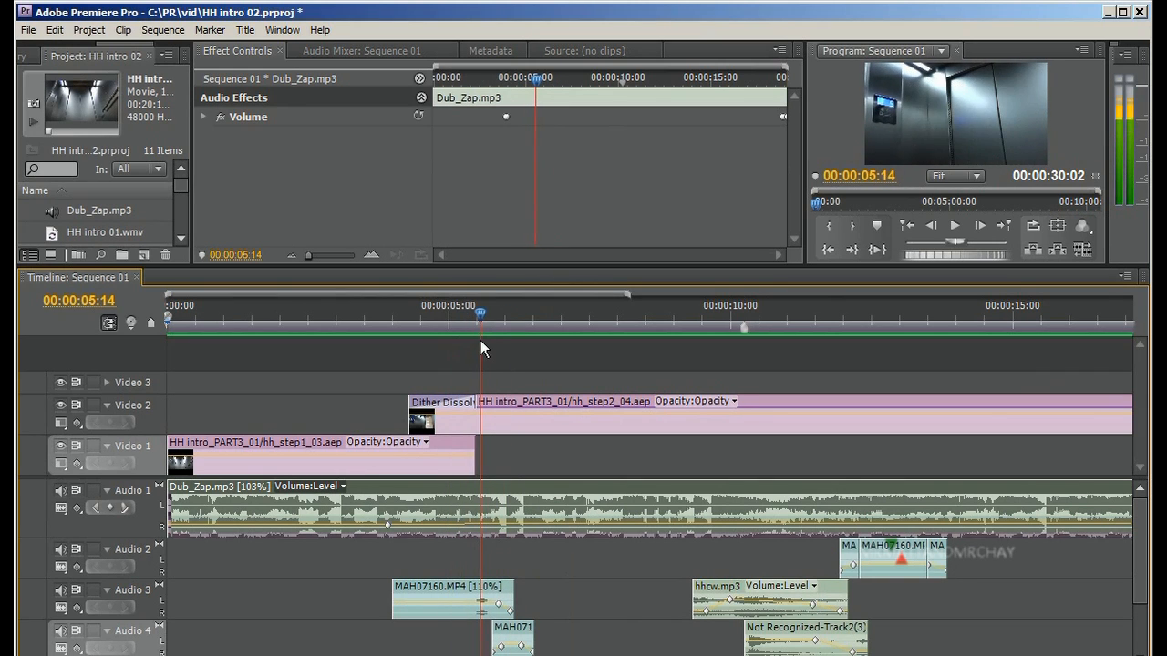
pyautogui.click(450, 585)
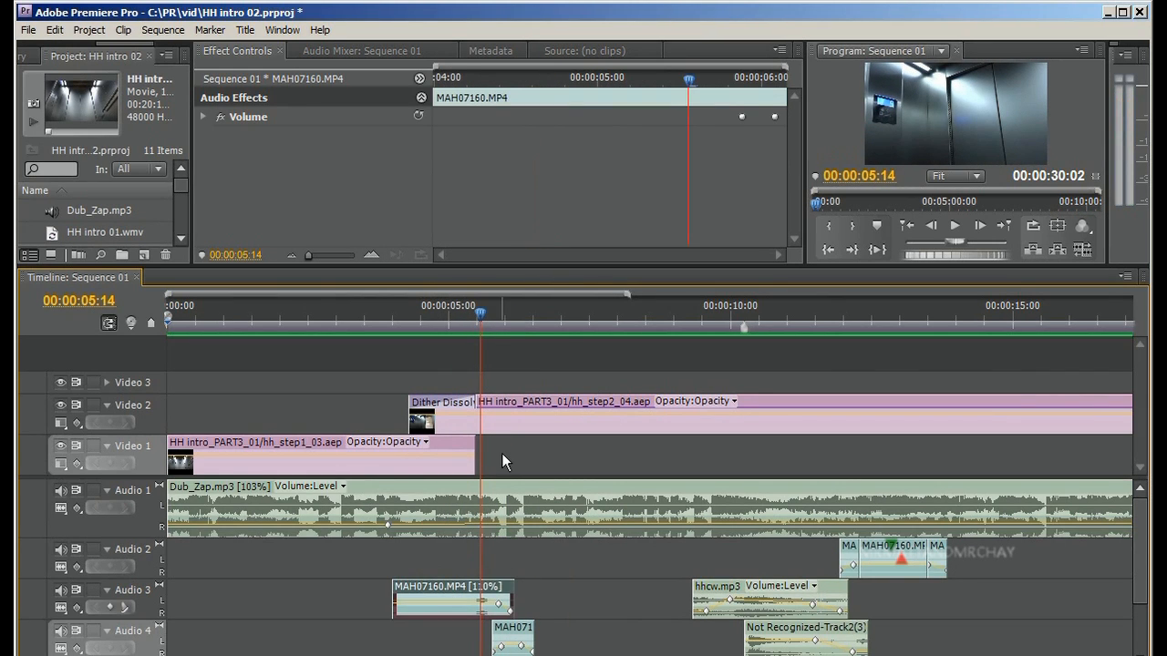
pyautogui.click(463, 317)
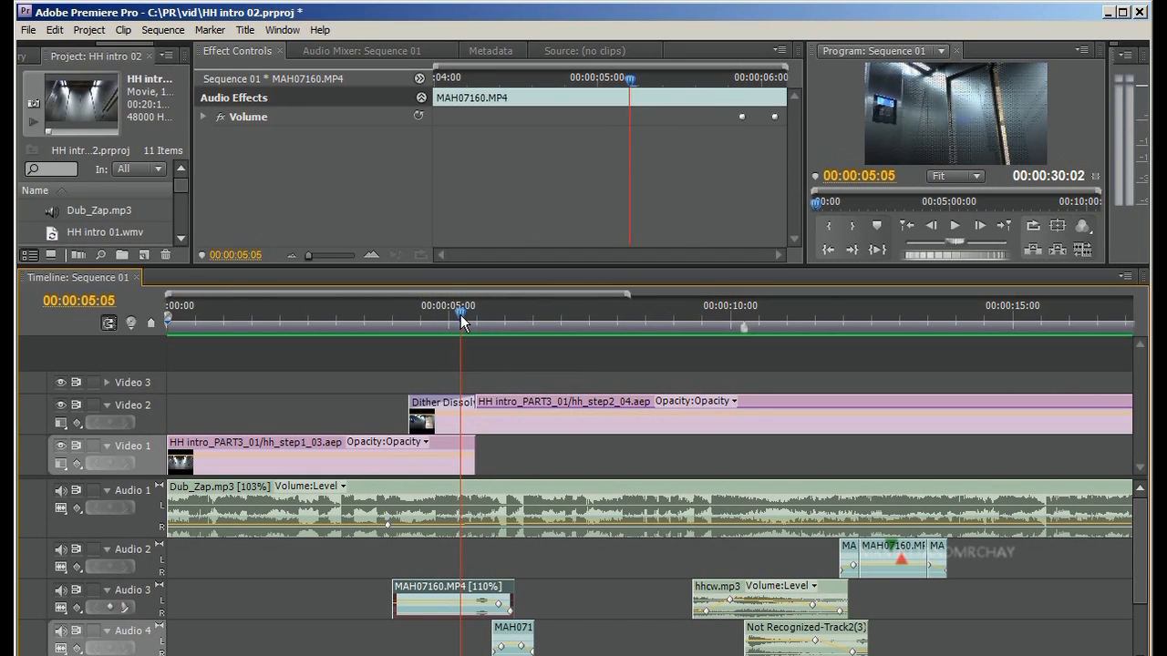
pyautogui.press('space')
pyautogui.moveTo(507, 318)
pyautogui.mouseDown()
pyautogui.moveTo(543, 318)
pyautogui.moveTo(507, 324)
pyautogui.mouseUp()
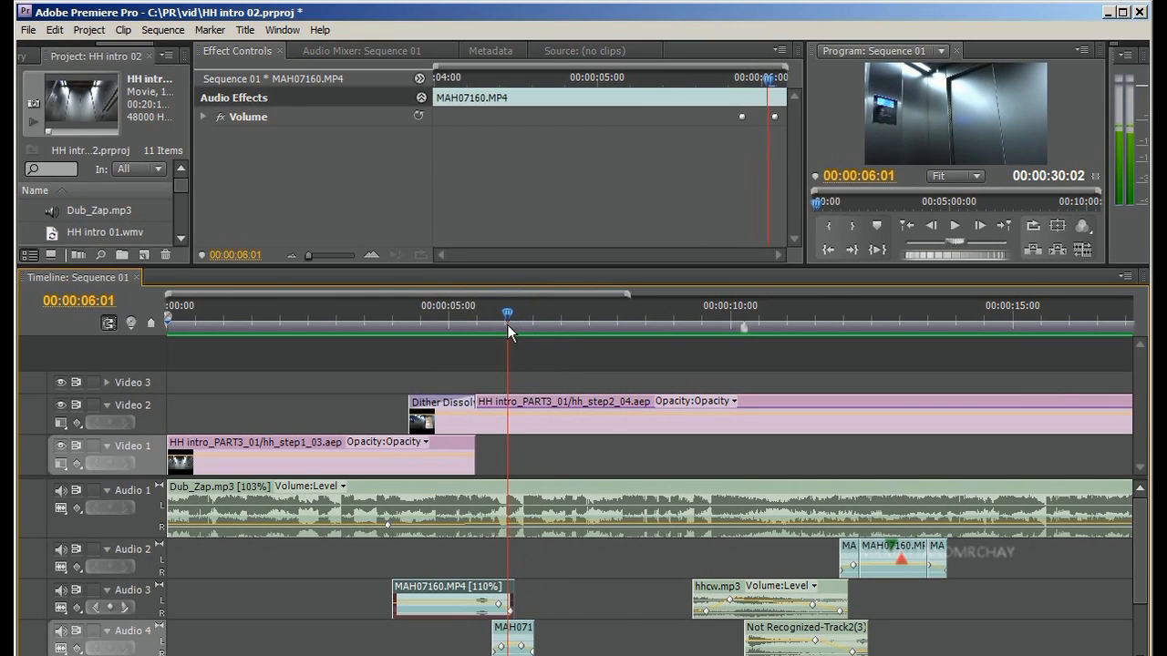
pyautogui.click(516, 640)
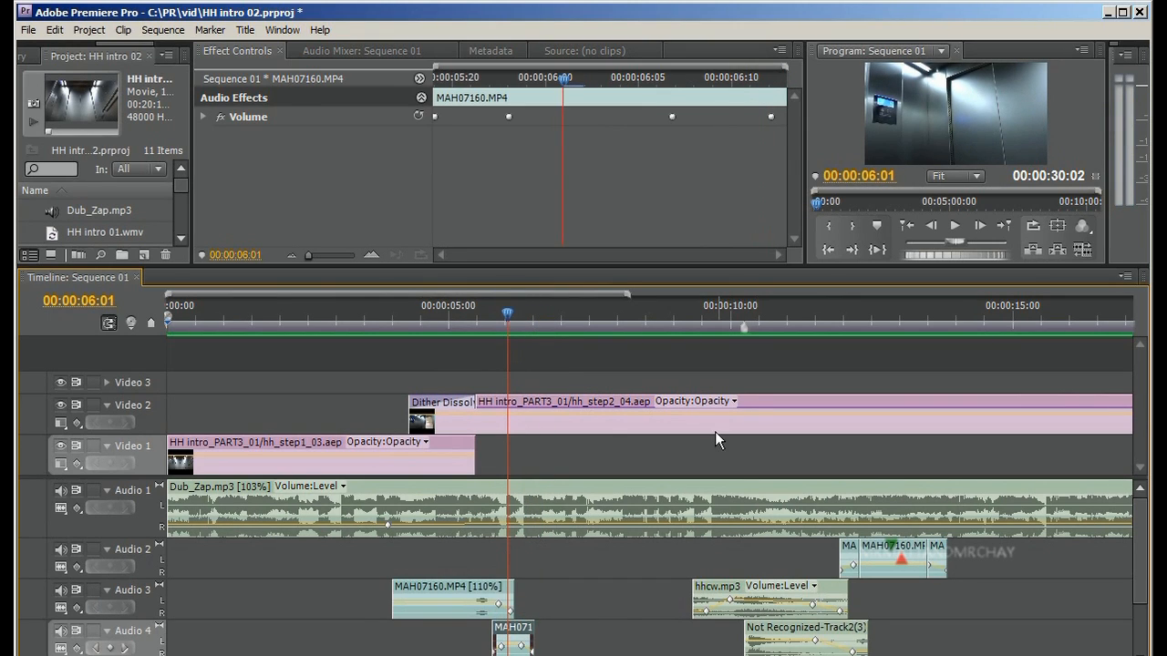
# Inspect the hhcw.mp3 and Not Recognized-Track2(3).mp3 clips, previewing their overlapping sound from 00:00:09:01, and return the playhead to 00:00:09:01.
pyautogui.click(676, 319)
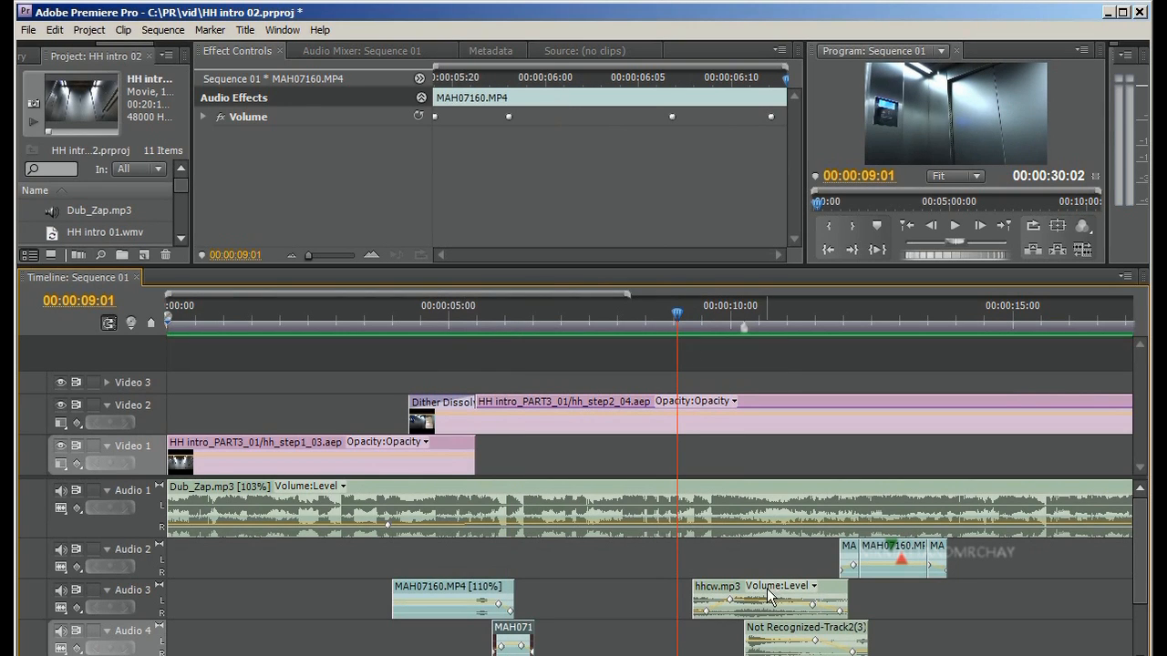
pyautogui.click(770, 638)
pyautogui.press('space')
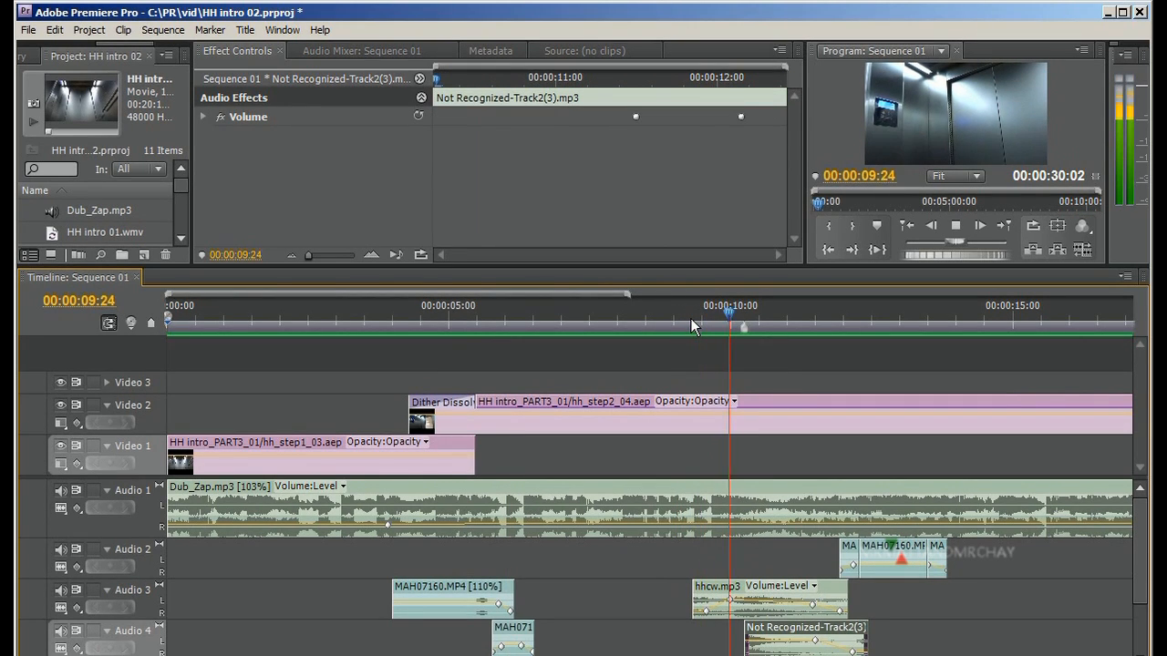
pyautogui.click(686, 319)
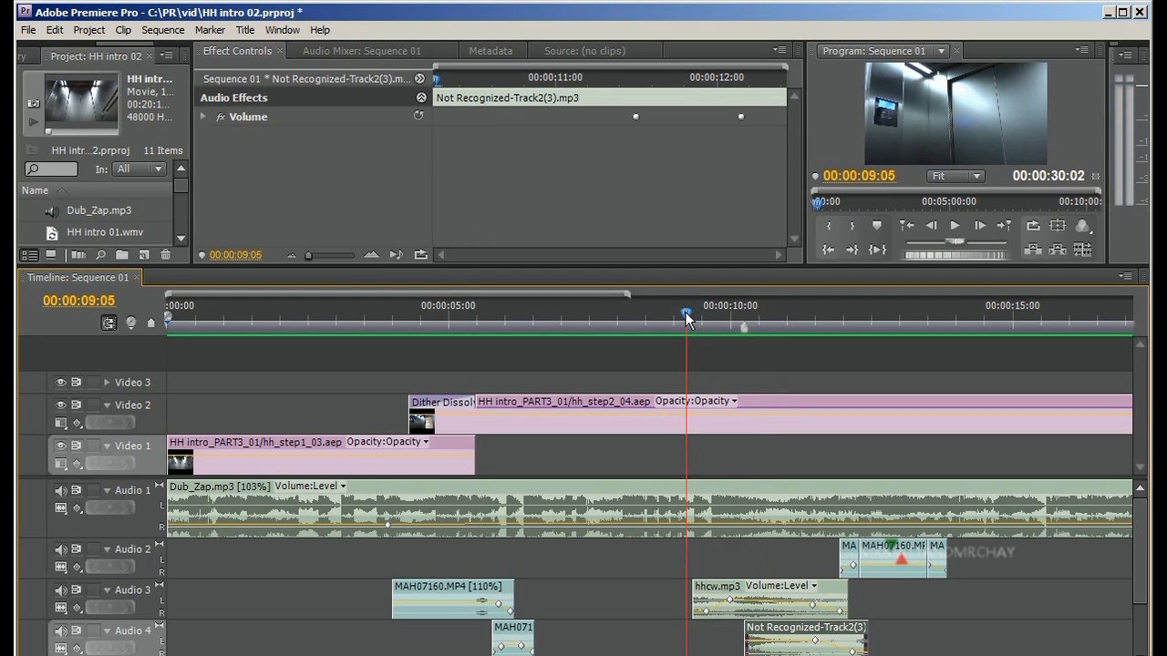
pyautogui.moveTo(686, 318); pyautogui.dragTo(732, 312)
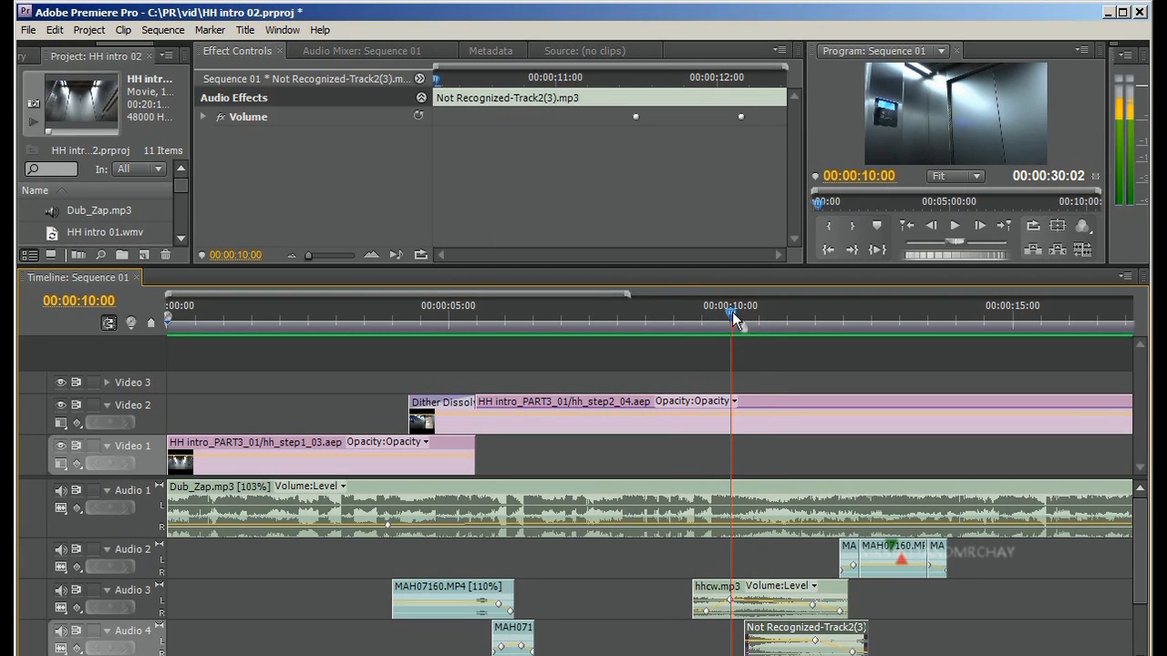
pyautogui.click(721, 595)
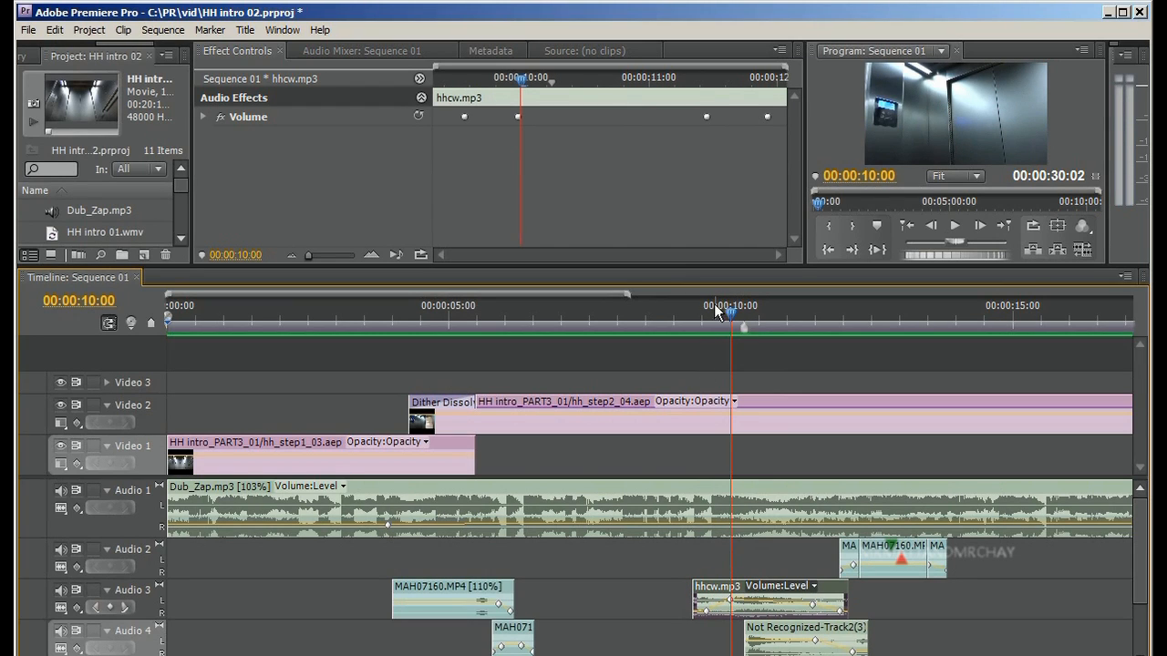
pyautogui.click(690, 315)
pyautogui.moveTo(690, 315); pyautogui.dragTo(707, 333)
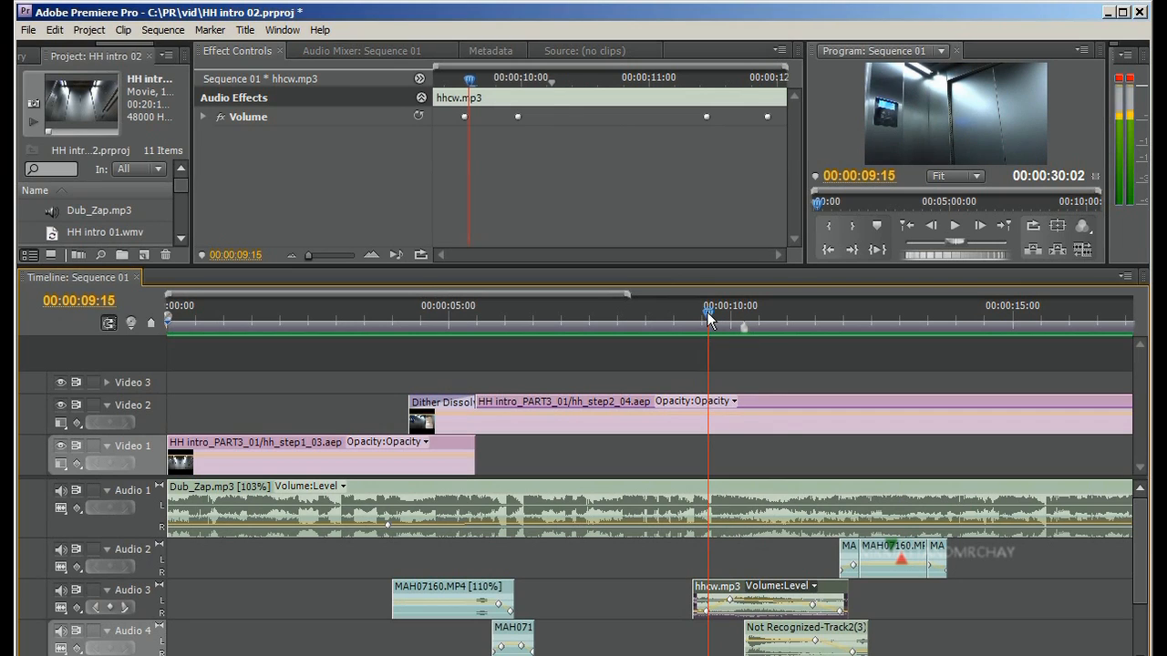
pyautogui.moveTo(710, 319); pyautogui.dragTo(757, 319)
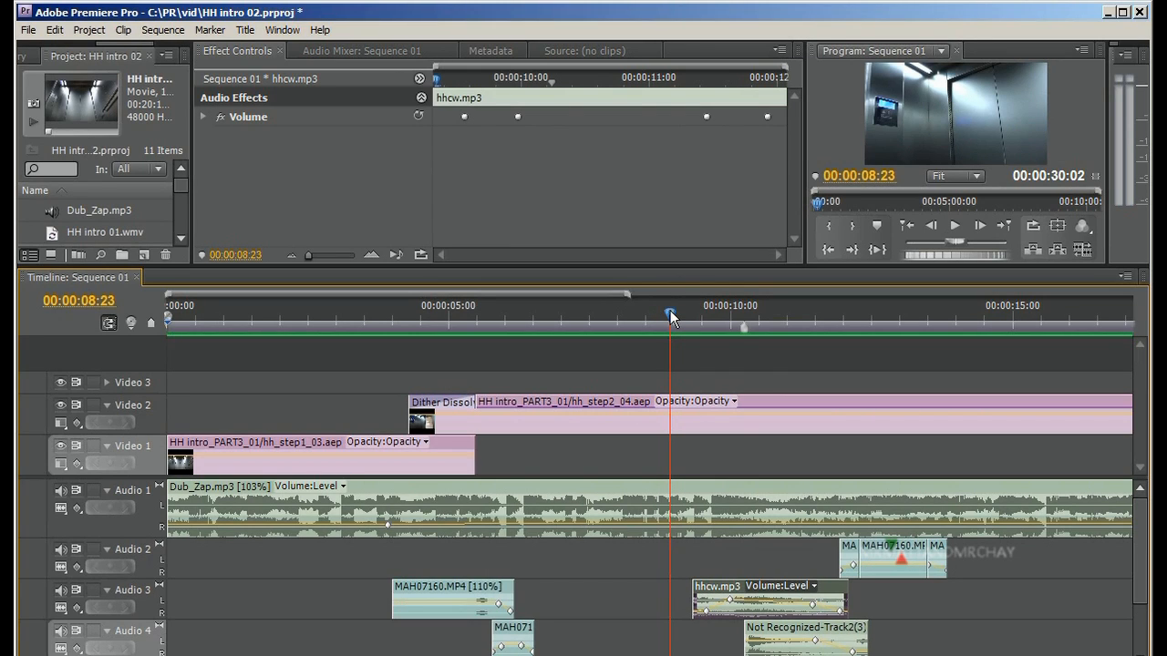
pyautogui.moveTo(670, 317)
pyautogui.mouseDown()
pyautogui.moveTo(703, 318)
pyautogui.moveTo(677, 319)
pyautogui.mouseUp()
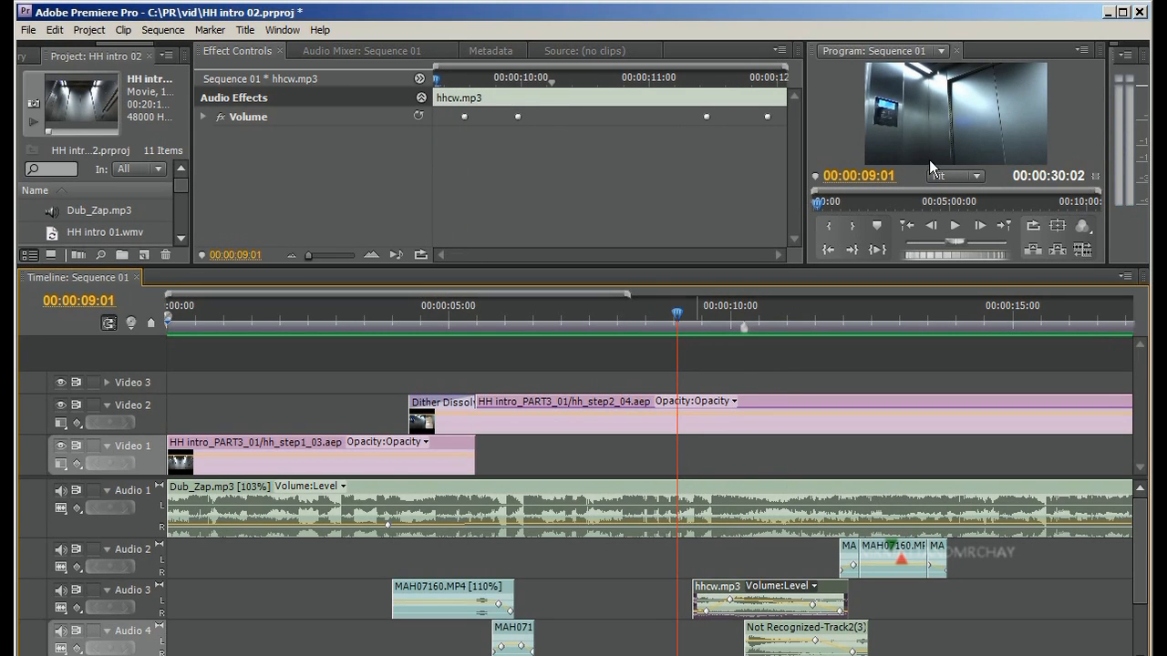
# Review the hh_step1_03.aep and hh_step2_04.aep clips in the full sequence with the playhead at 00:00:09:12, leaving hh_step2_04.aep selected.
pyautogui.click(947, 111)
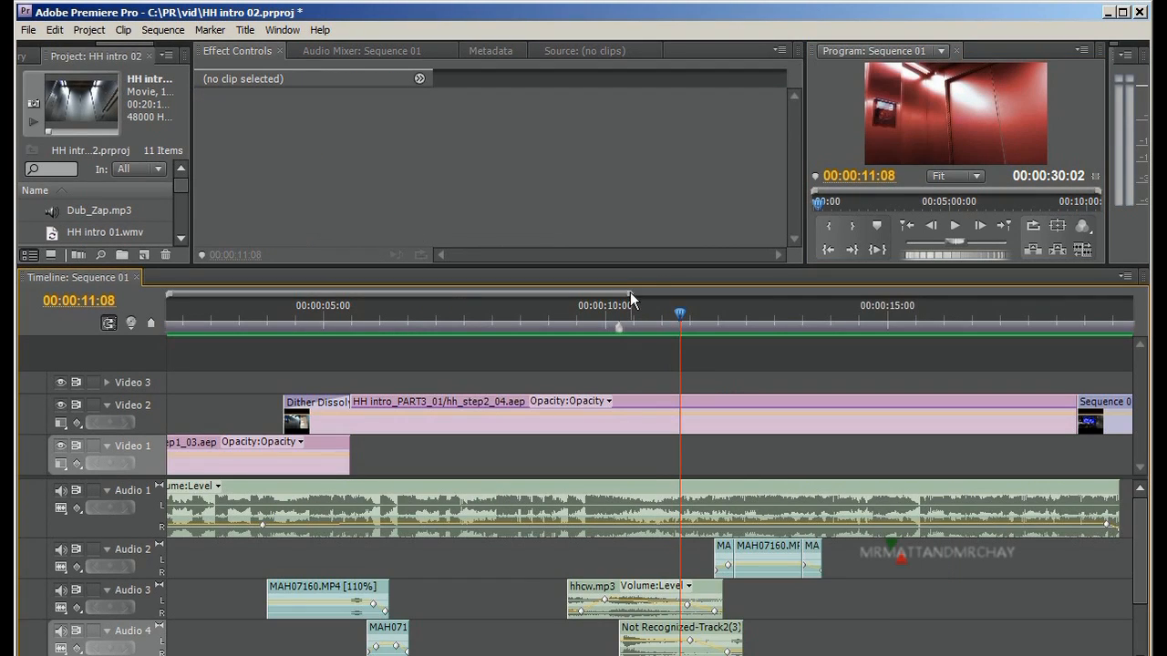
pyautogui.moveTo(630, 292); pyautogui.dragTo(774, 292)
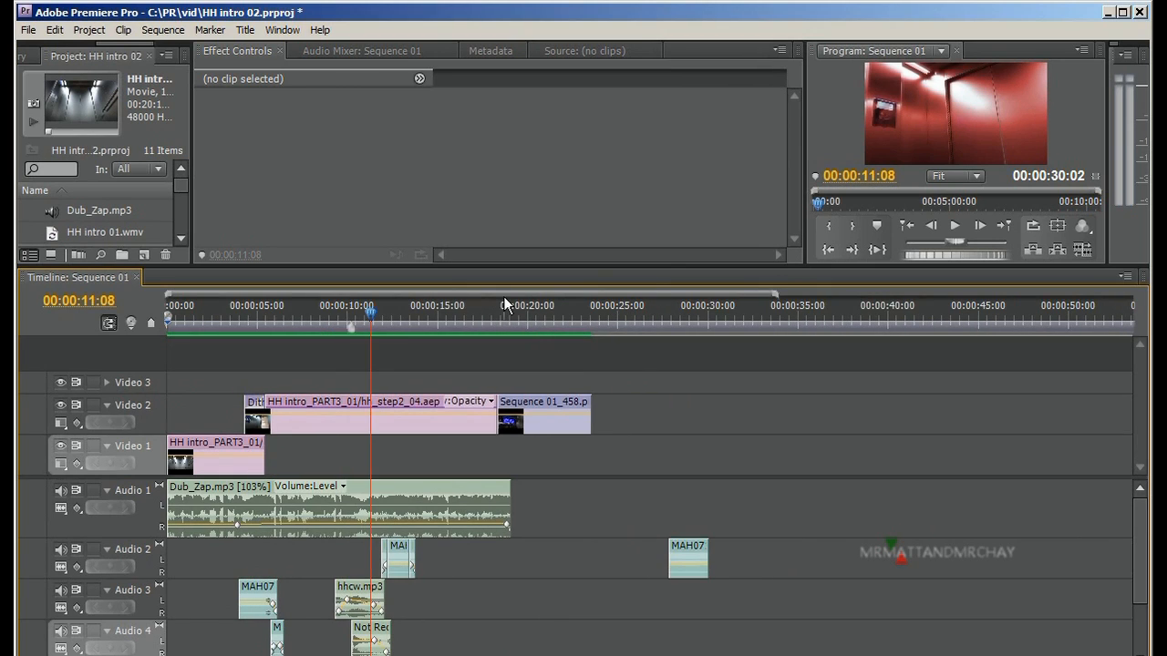
pyautogui.click(339, 316)
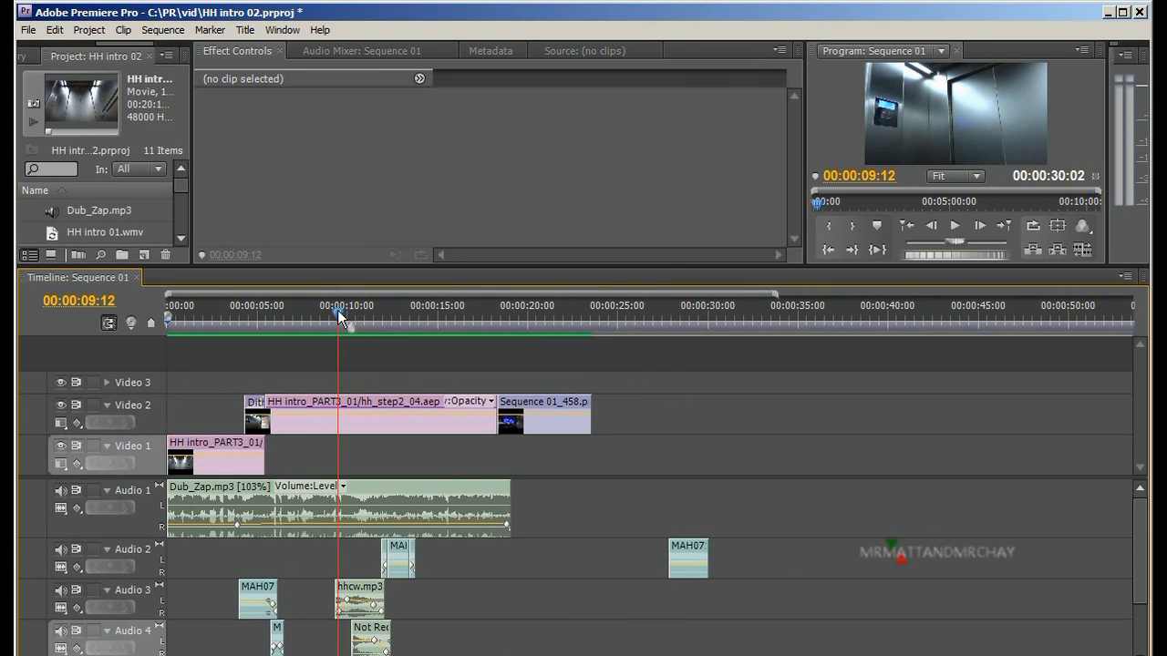
pyautogui.click(309, 406)
pyautogui.click(229, 442)
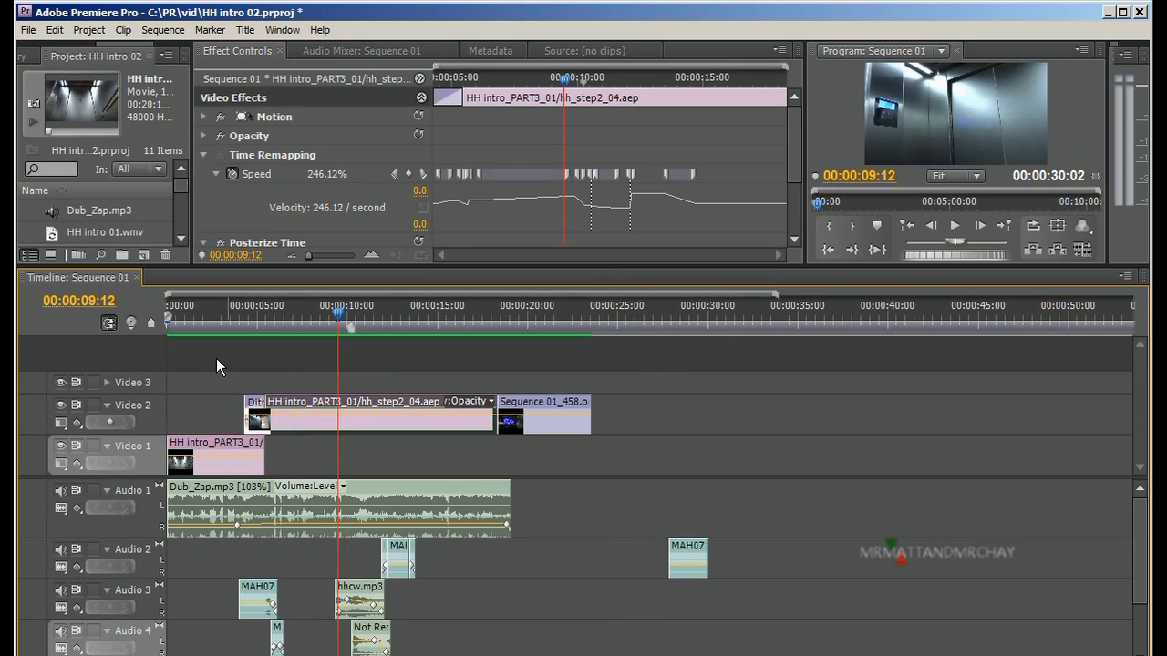
pyautogui.click(292, 402)
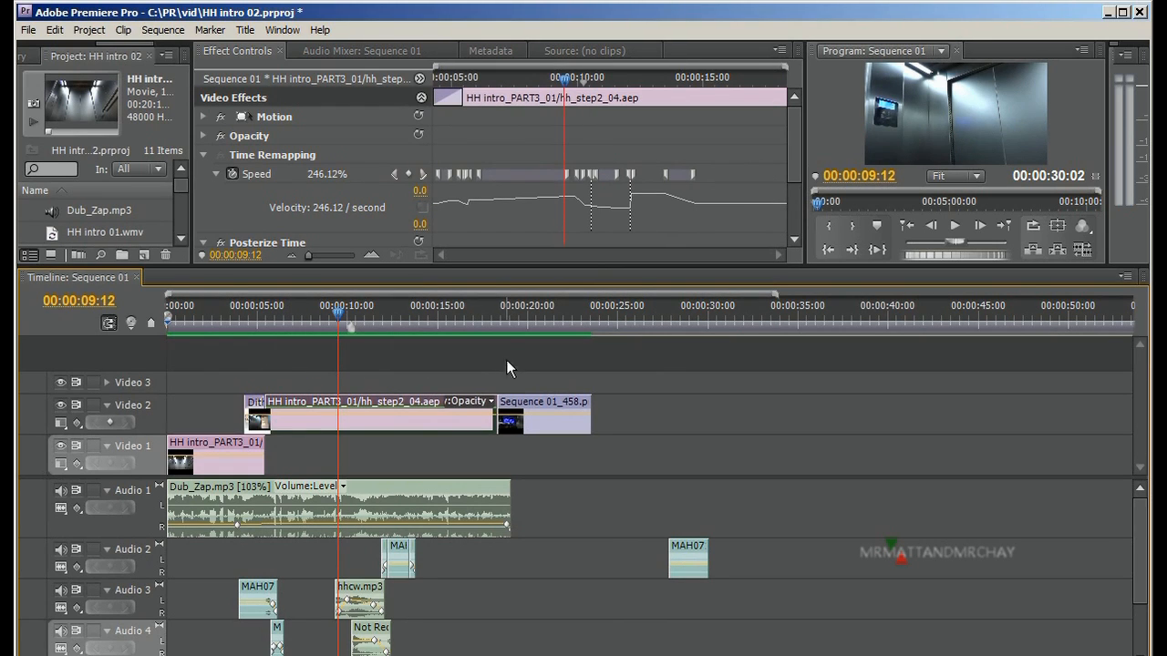